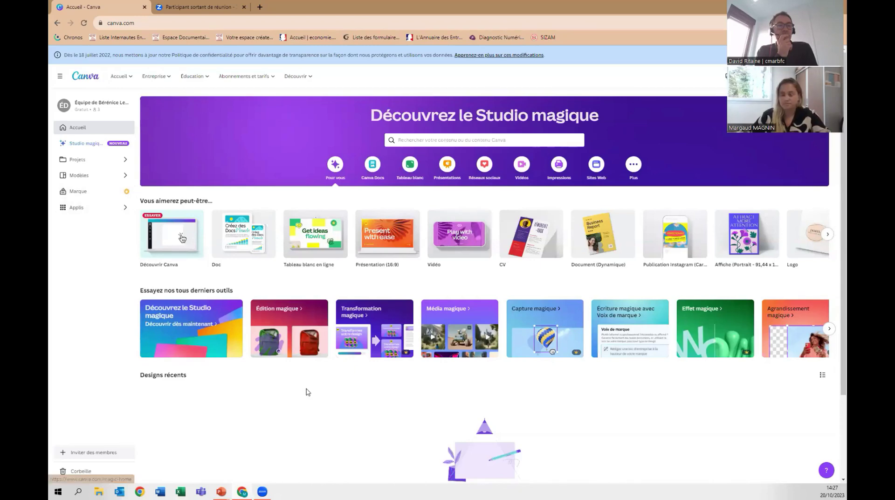
# Zoom the Canva home page in and back to normal size while scrolling through it.
pyautogui.hotkey('ctrl', '+')
pyautogui.hotkey('ctrl', '+')
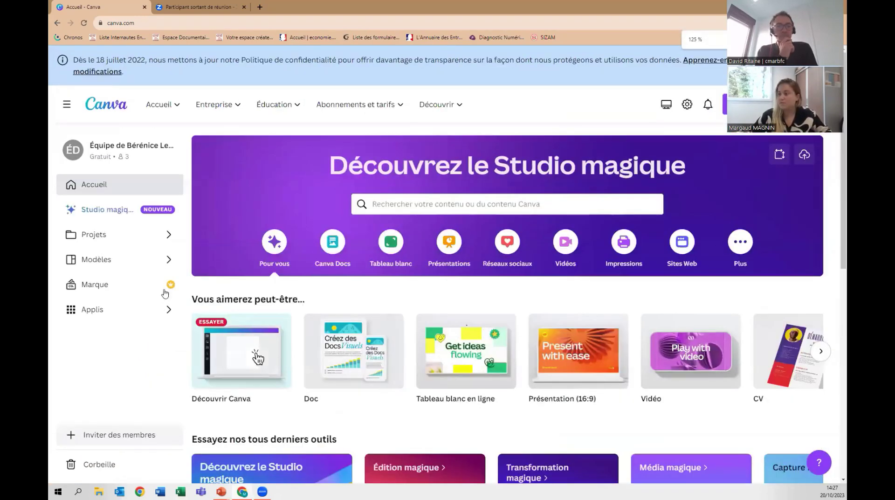
pyautogui.scroll(-2, 377, 384)
pyautogui.scroll(-2, 376, 385)
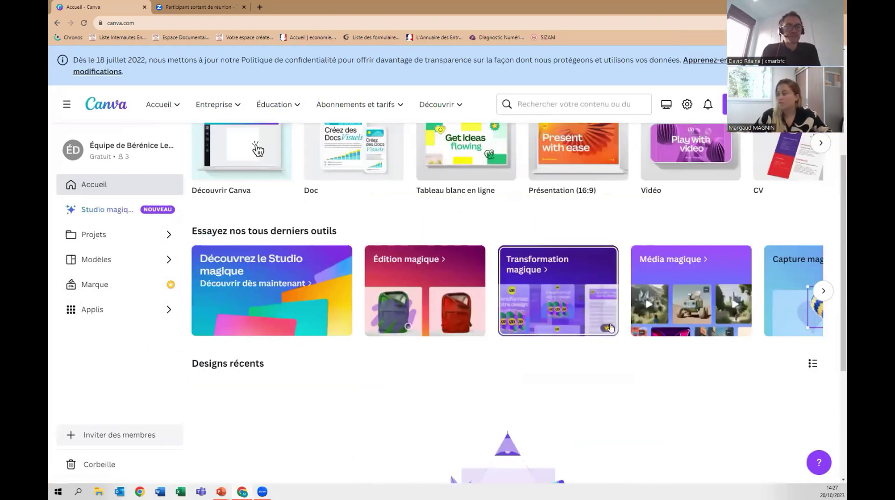
pyautogui.hotkey('ctrl', '-')
pyautogui.hotkey('ctrl', '-')
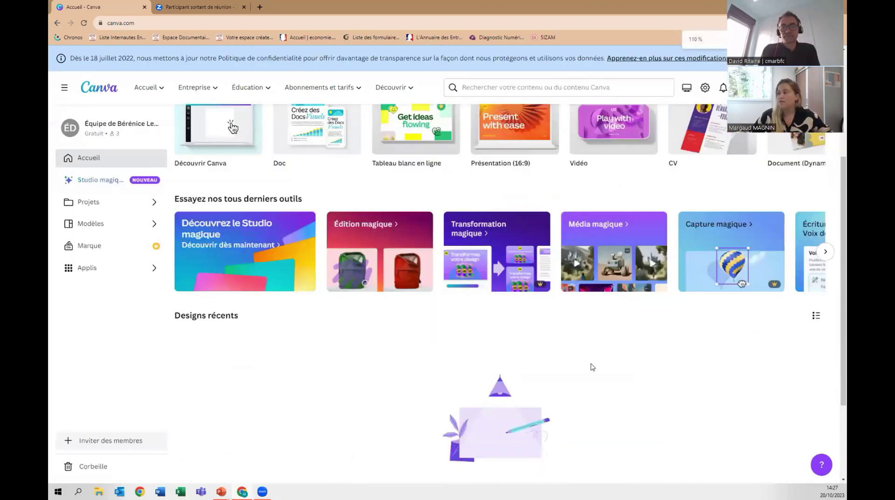
pyautogui.scroll(3, 591, 366)
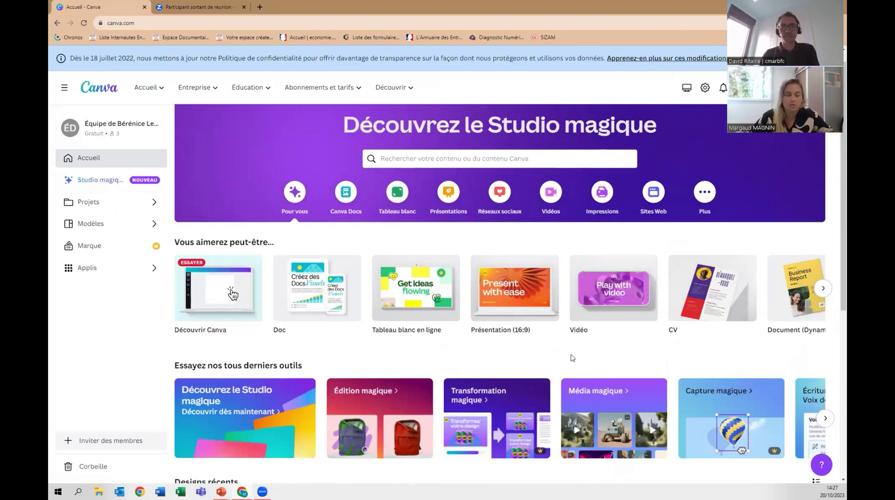
pyautogui.scroll(-2, 586, 357)
pyautogui.scroll(3, 590, 357)
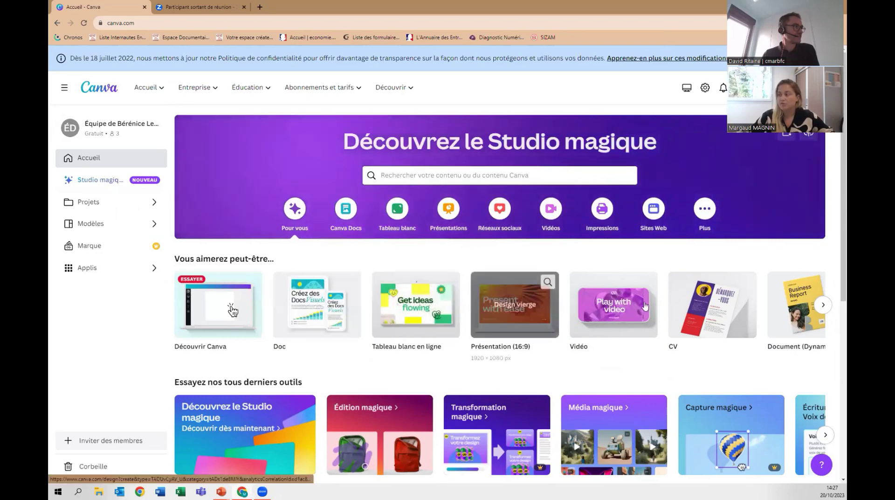
# Page the suggested-designs carousel forward, back and forward again, then show the Canva Docs formats.
pyautogui.click(825, 305)
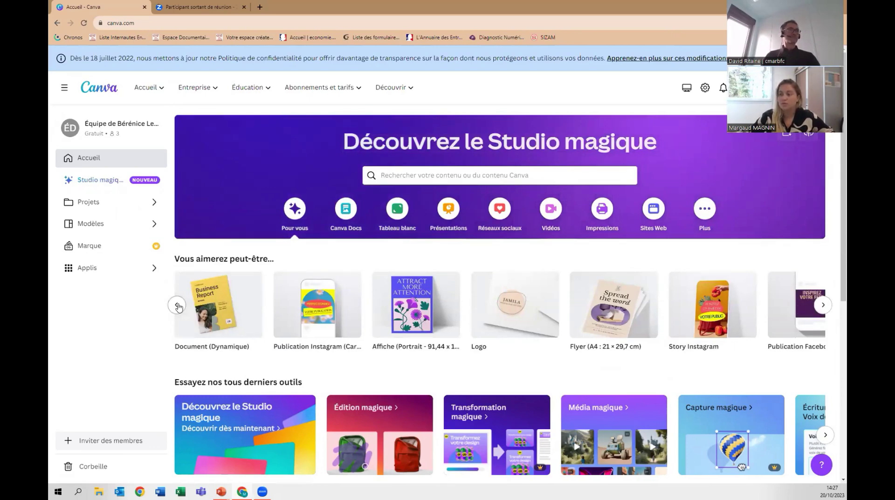
pyautogui.click(178, 306)
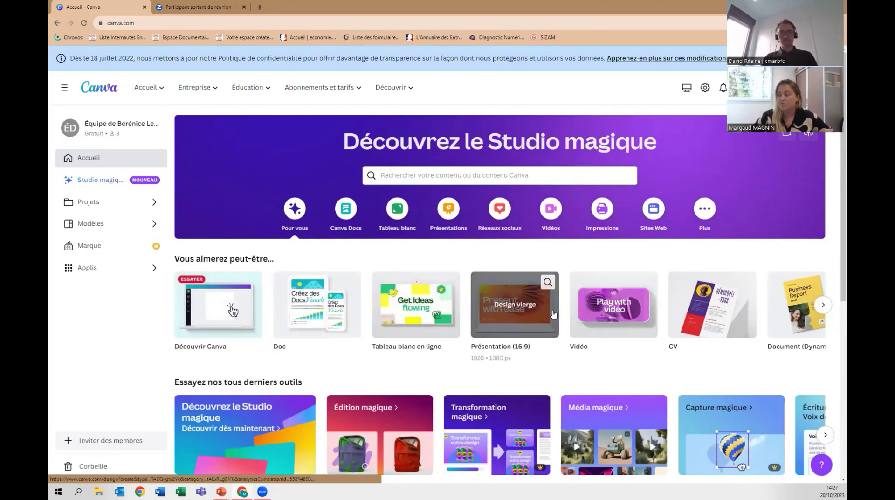
pyautogui.click(824, 305)
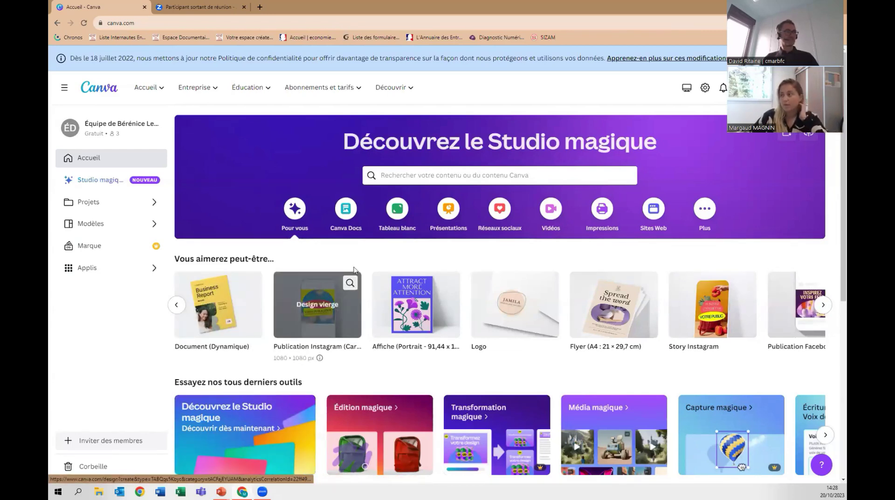
pyautogui.click(357, 210)
# Show whiteboard, presentation and social media formats, including Reel Instagram, TikTok and YouTube designs.
pyautogui.click(397, 208)
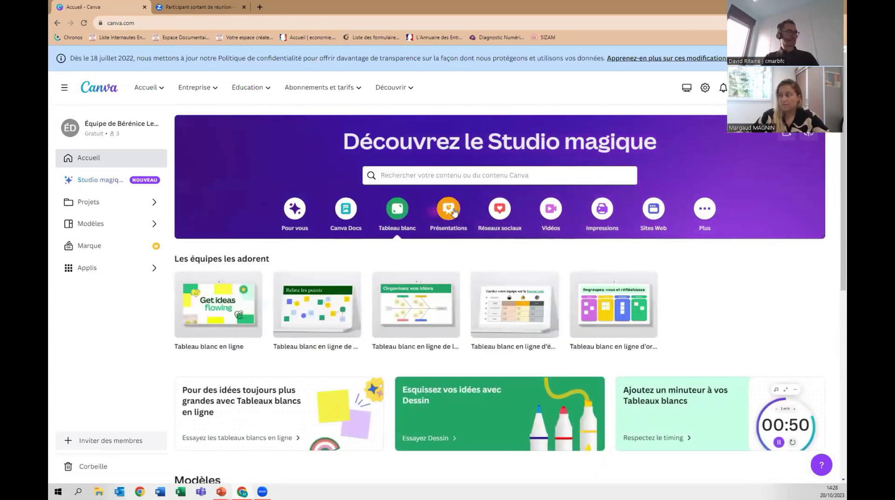
pyautogui.click(453, 211)
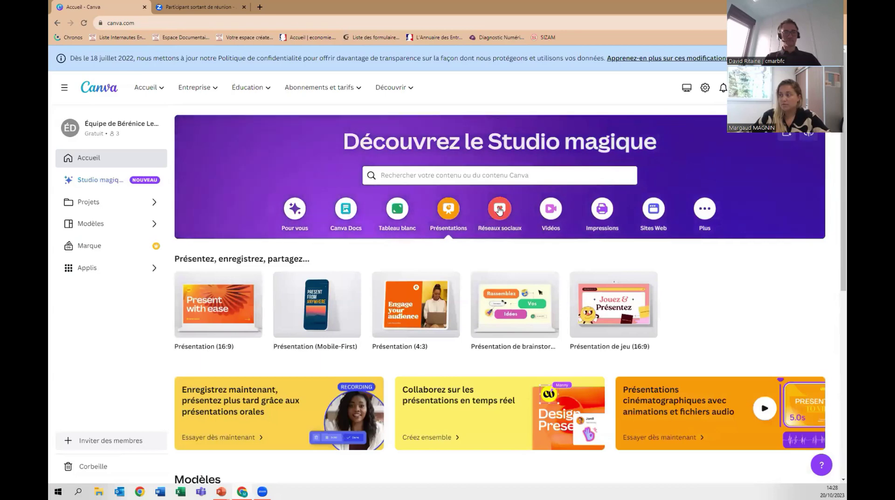
pyautogui.click(500, 211)
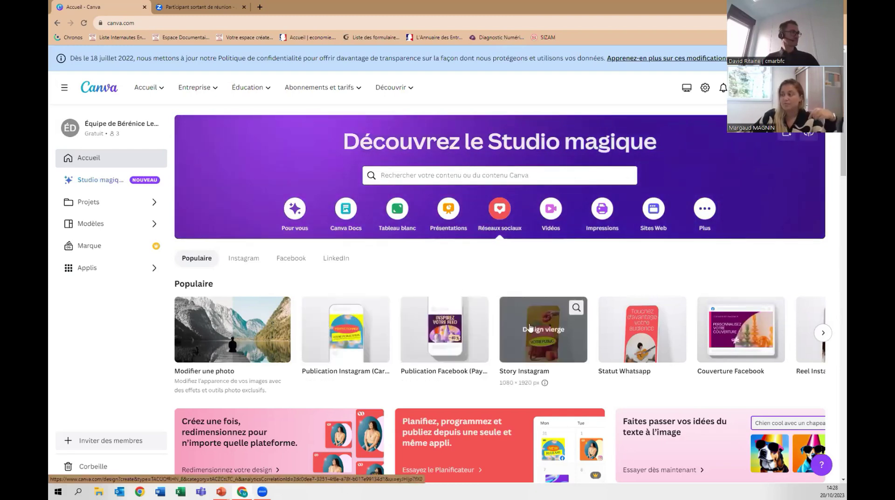
pyautogui.click(824, 334)
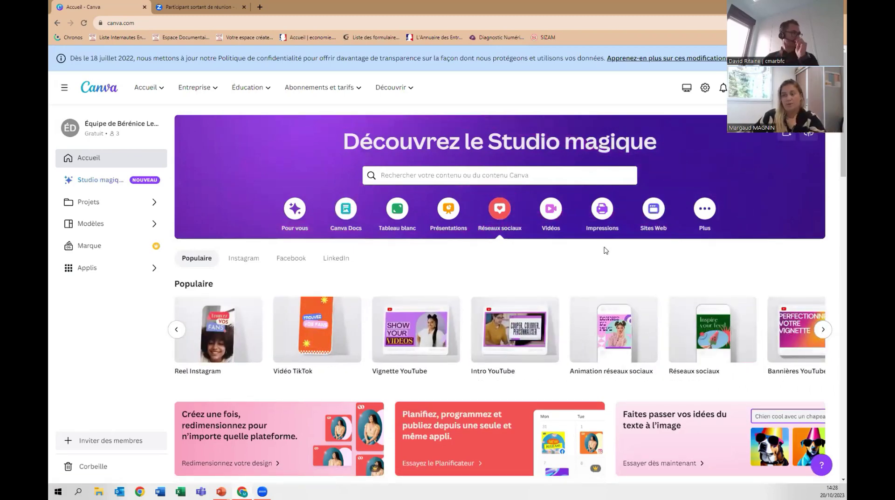
pyautogui.scroll(-5, 595, 205)
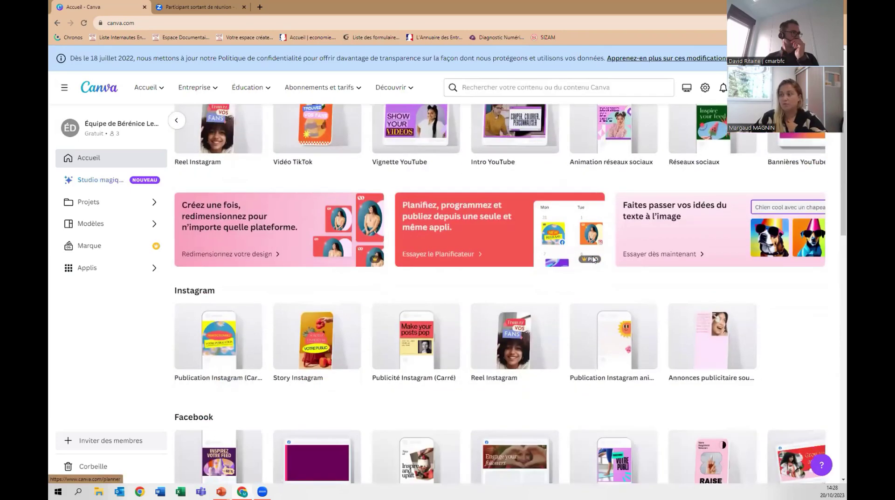
pyautogui.scroll(4, 593, 247)
pyautogui.scroll(1, 593, 259)
pyautogui.moveTo(160, 89)
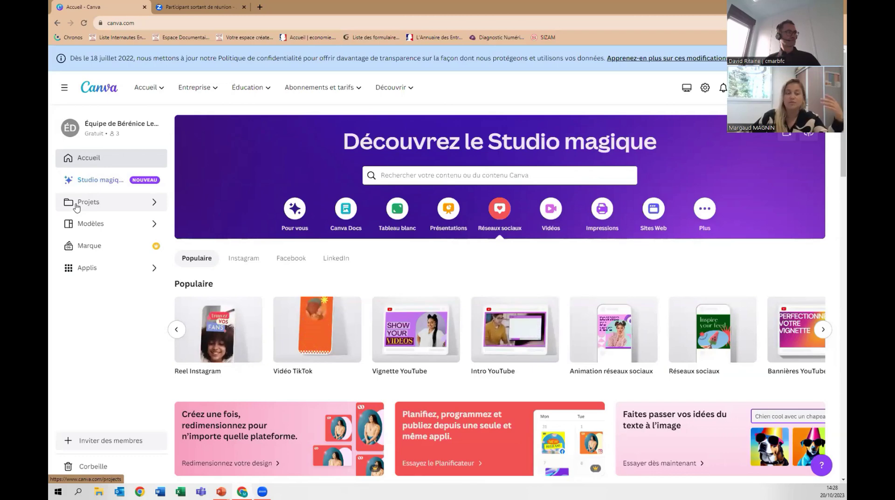
pyautogui.click(77, 203)
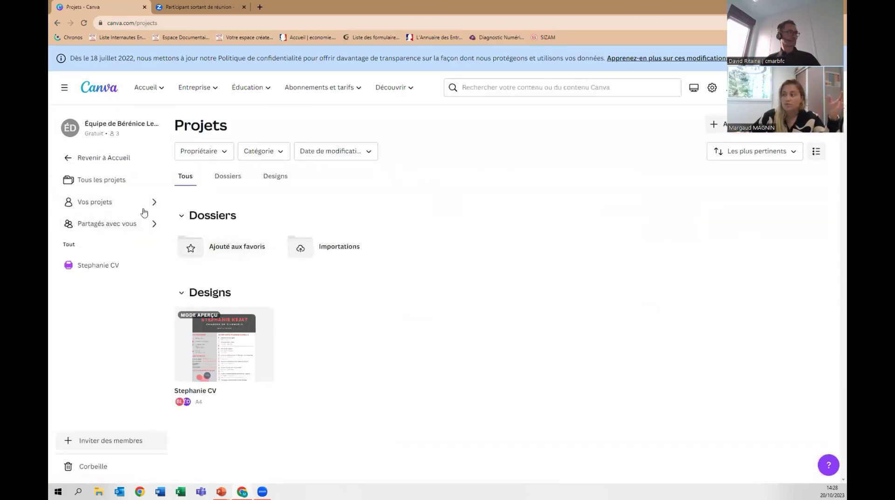
pyautogui.click(92, 163)
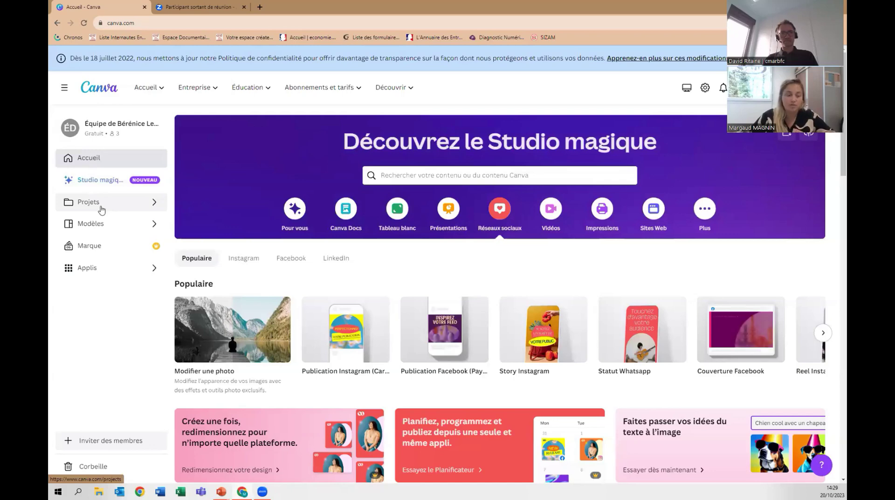
pyautogui.click(100, 229)
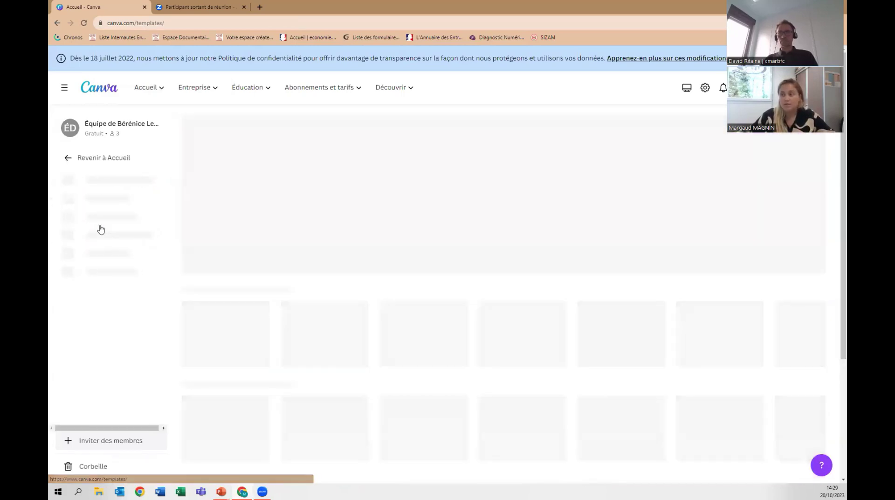
pyautogui.scroll(-5, 499, 244)
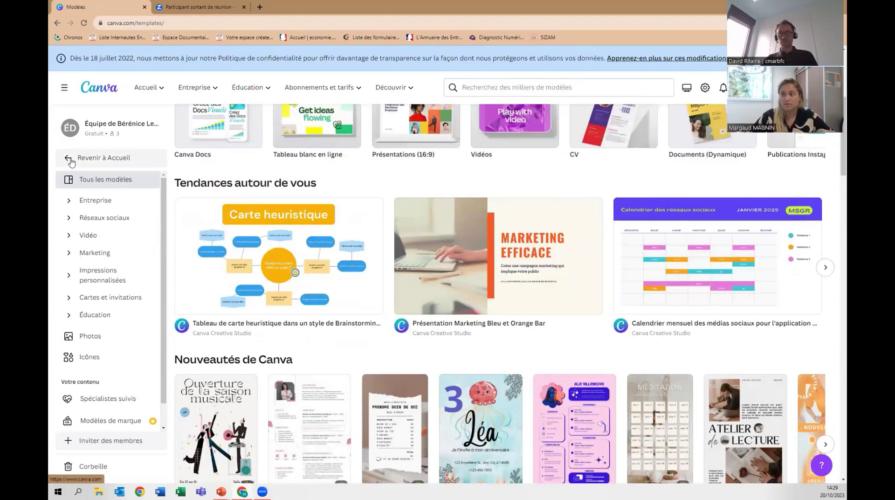
pyautogui.click(71, 160)
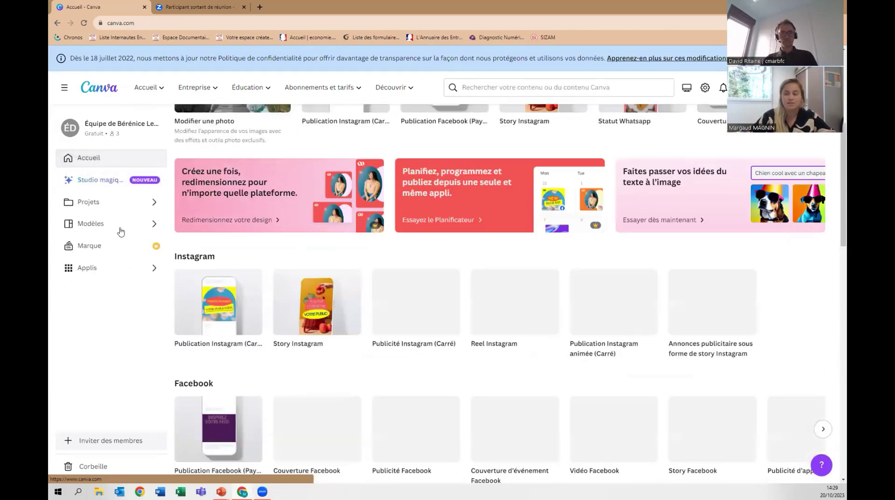
pyautogui.click(111, 247)
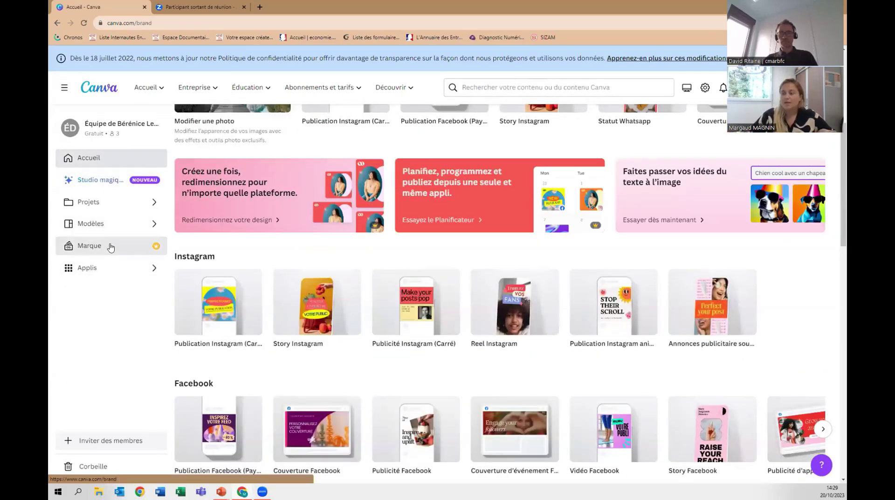
pyautogui.scroll(-3, 330, 247)
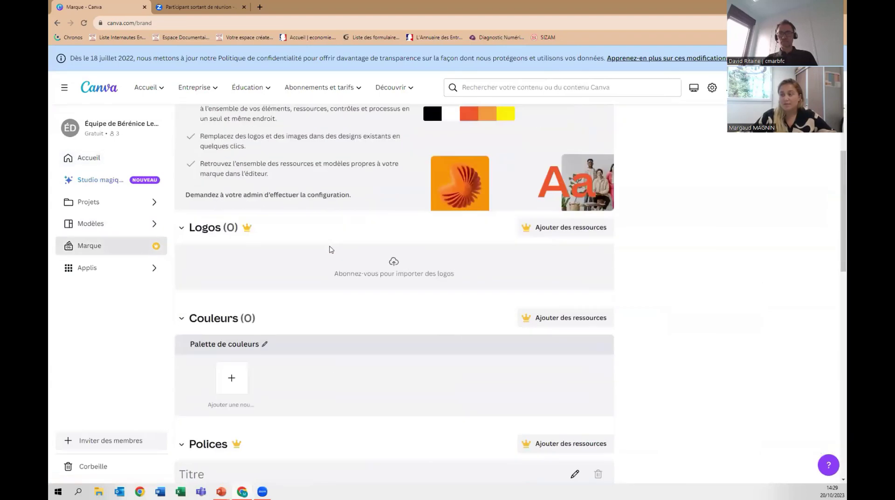
pyautogui.scroll(-5, 587, 260)
pyautogui.scroll(5, 588, 259)
pyautogui.scroll(3, 591, 263)
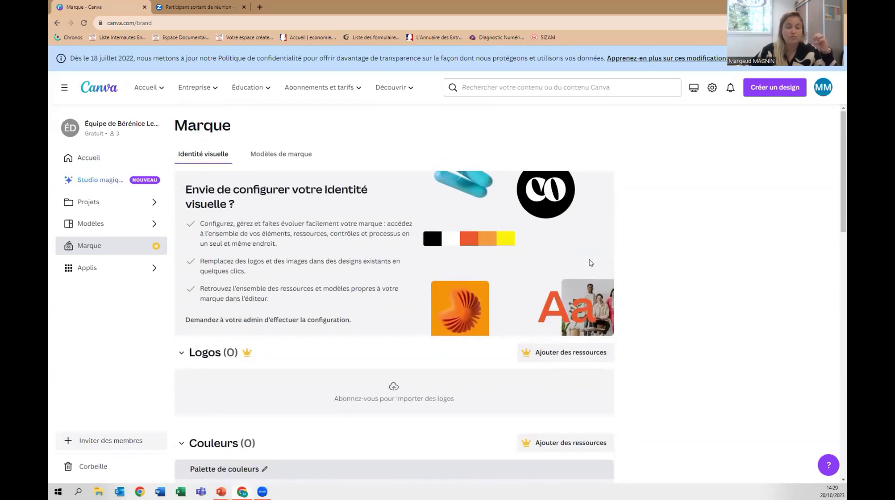
pyautogui.scroll(-3, 590, 263)
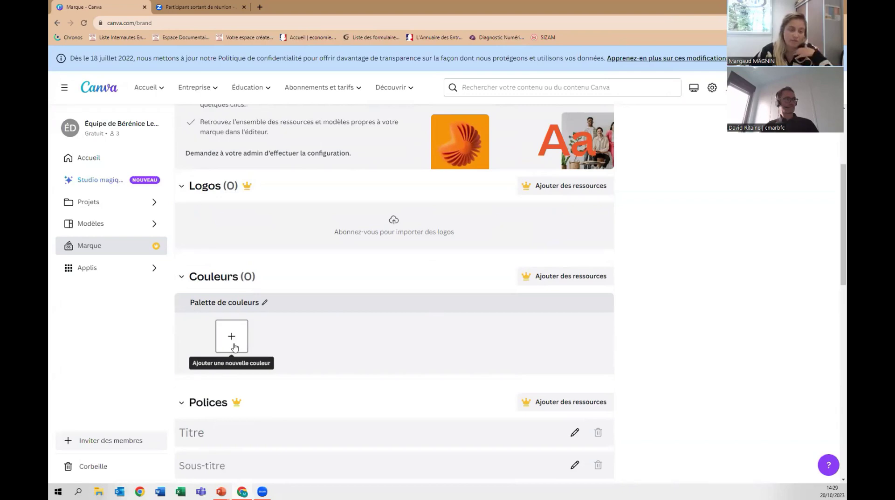
pyautogui.click(124, 161)
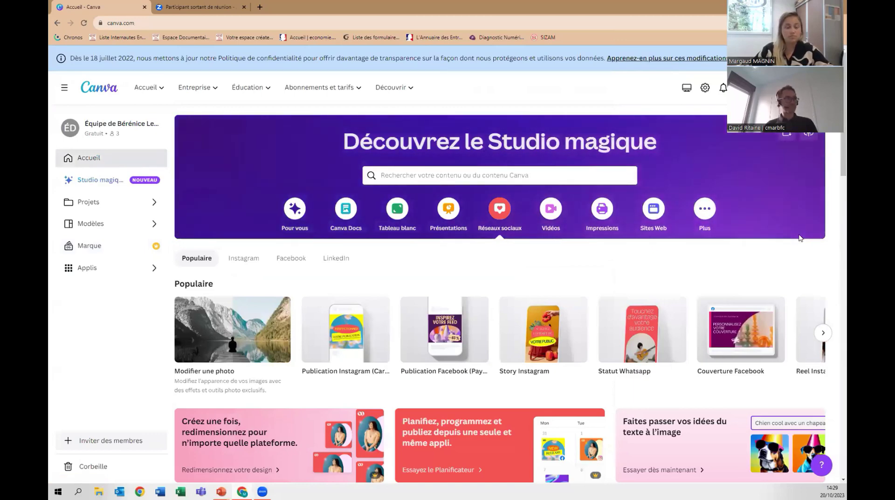
pyautogui.scroll(-5, 808, 199)
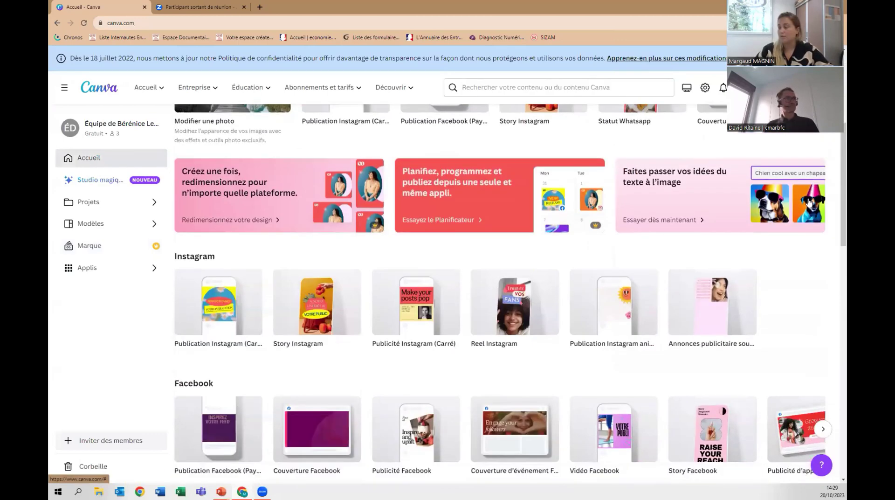
pyautogui.scroll(-3, 809, 202)
pyautogui.scroll(8, 810, 202)
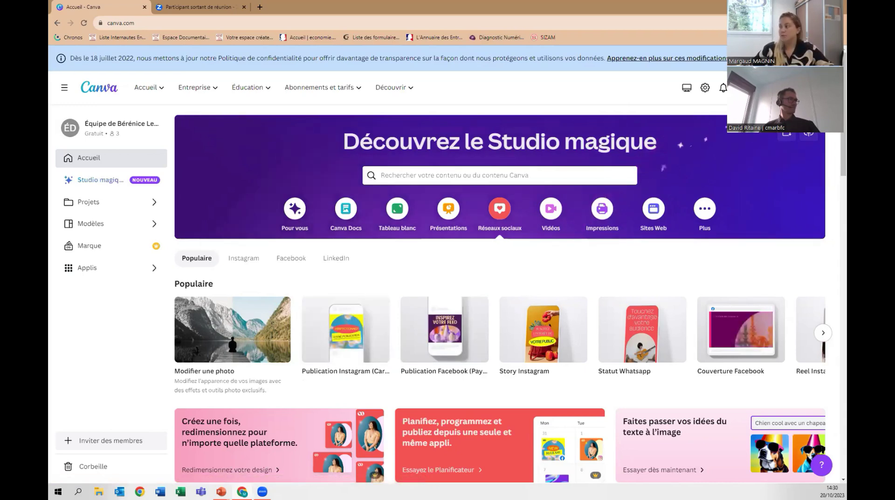
# Create a new 'carte de visite' 3.5 x 2 rounded-corner business card design.
pyautogui.click(778, 87)
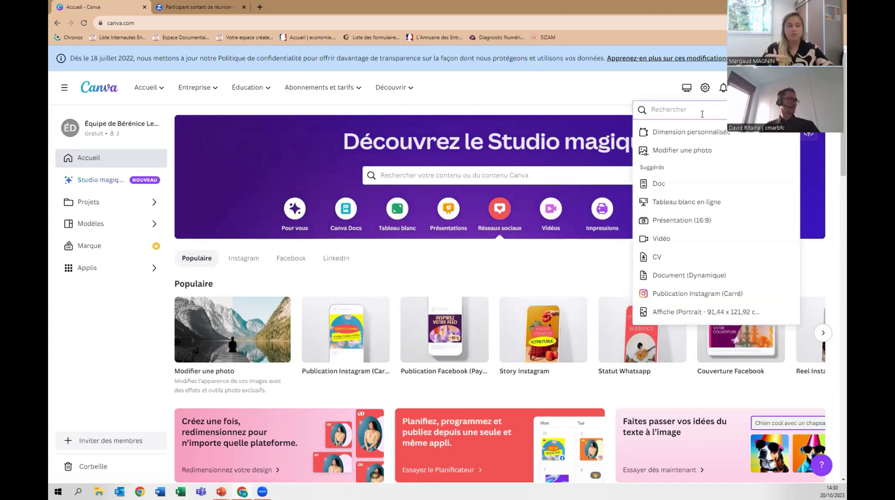
pyautogui.write('carte de visite')
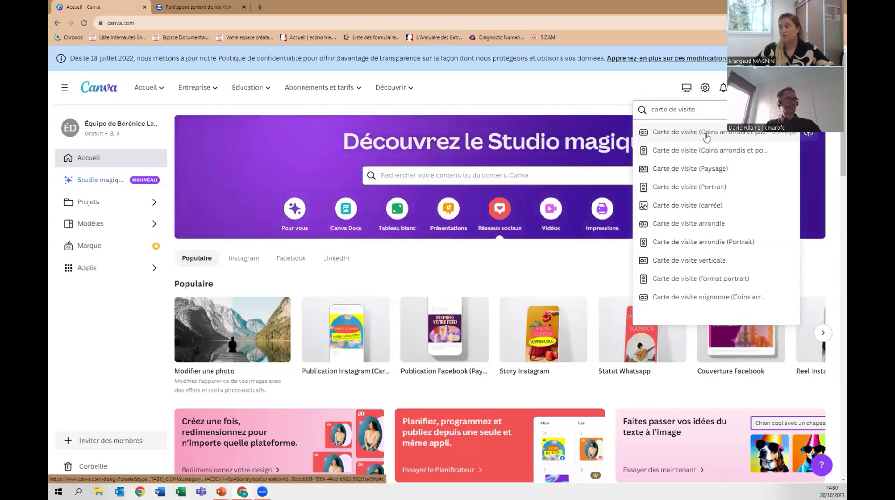
pyautogui.click(663, 135)
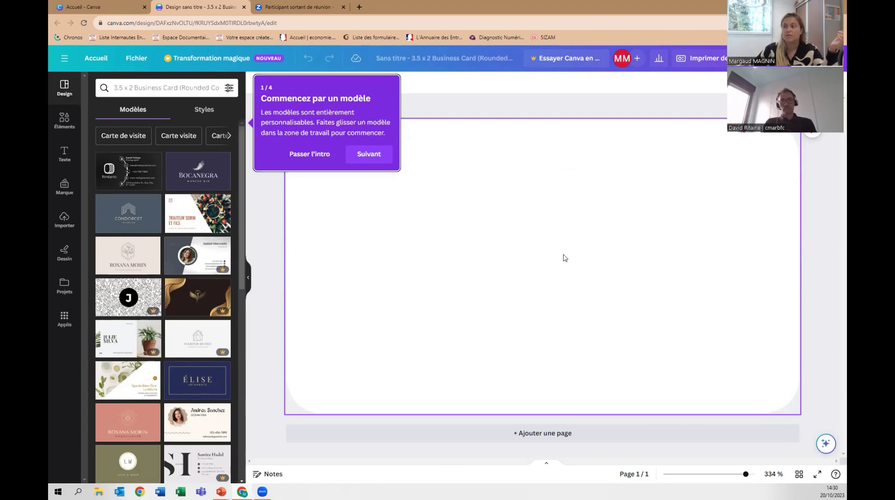
# Back on the Canva home page, search the templates for 'logo'.
pyautogui.click(88, 6)
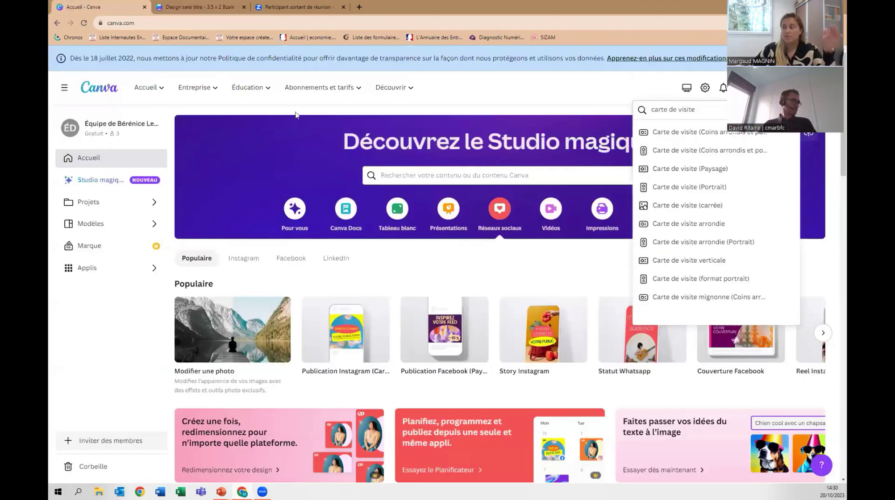
pyautogui.click(451, 178)
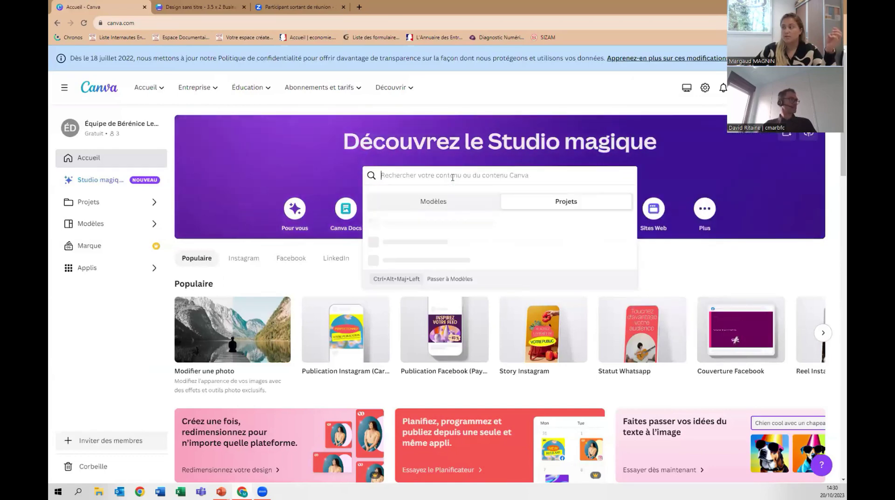
pyautogui.click(446, 203)
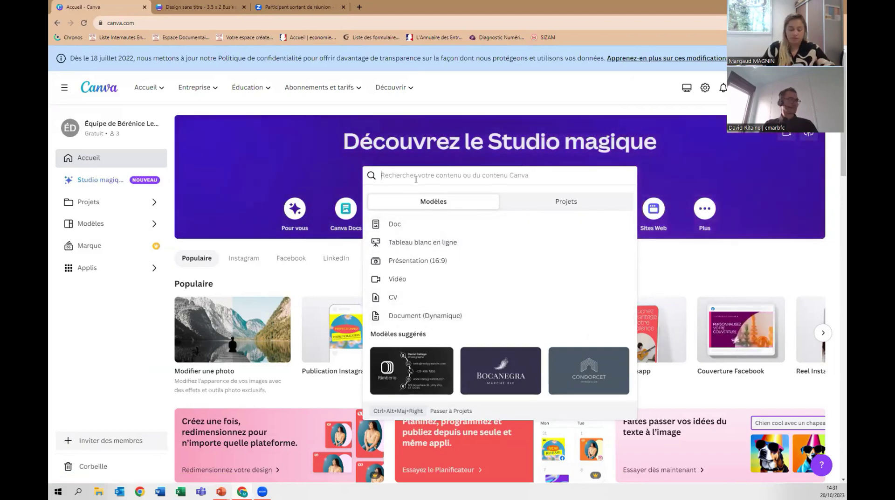
pyautogui.write('logo')
pyautogui.press('Return')
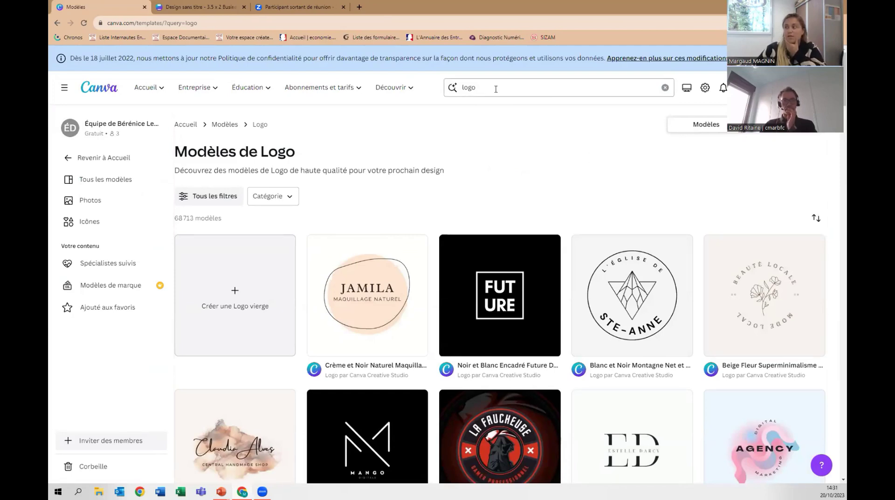
pyautogui.scroll(-1, 500, 175)
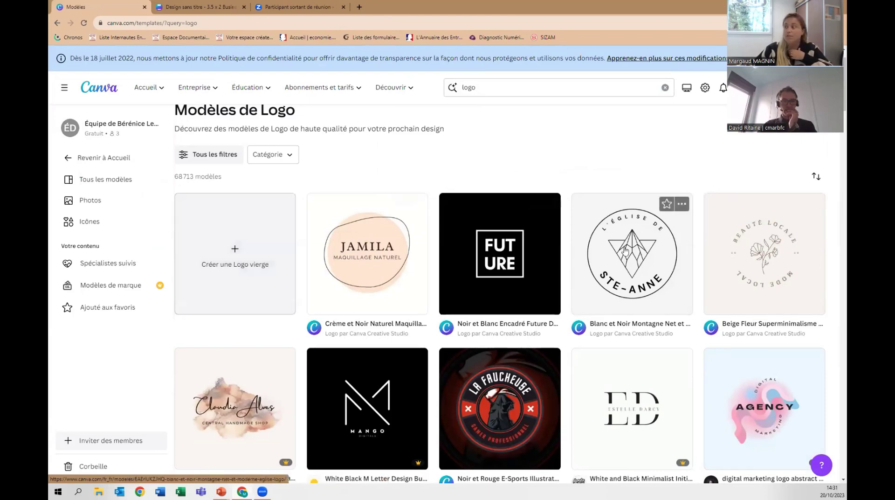
pyautogui.scroll(-3, 716, 257)
pyautogui.scroll(-8, 716, 257)
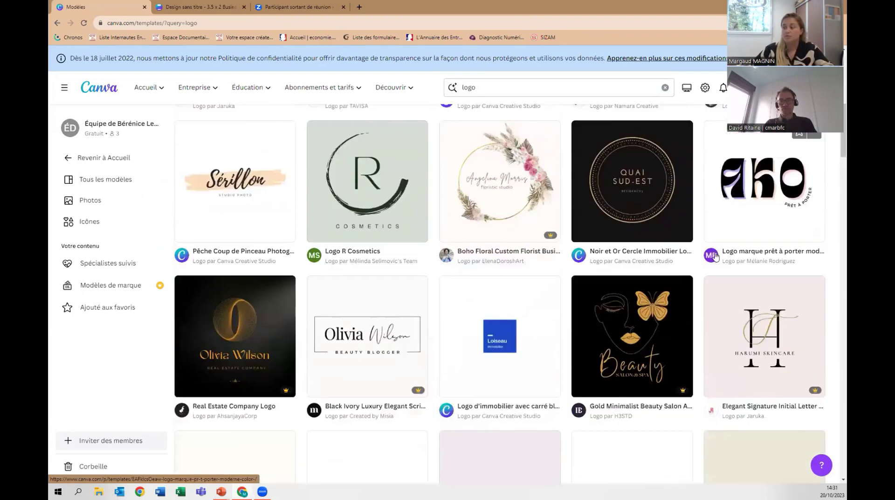
pyautogui.scroll(12, 716, 257)
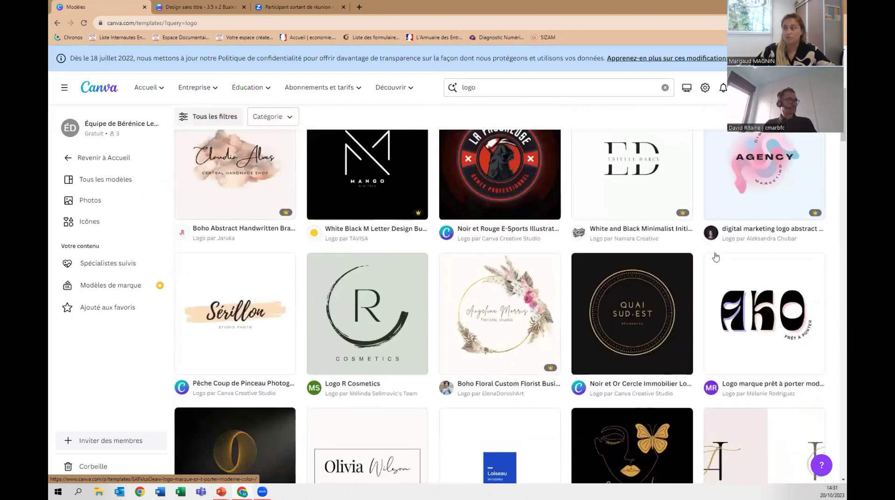
pyautogui.scroll(-2, 647, 253)
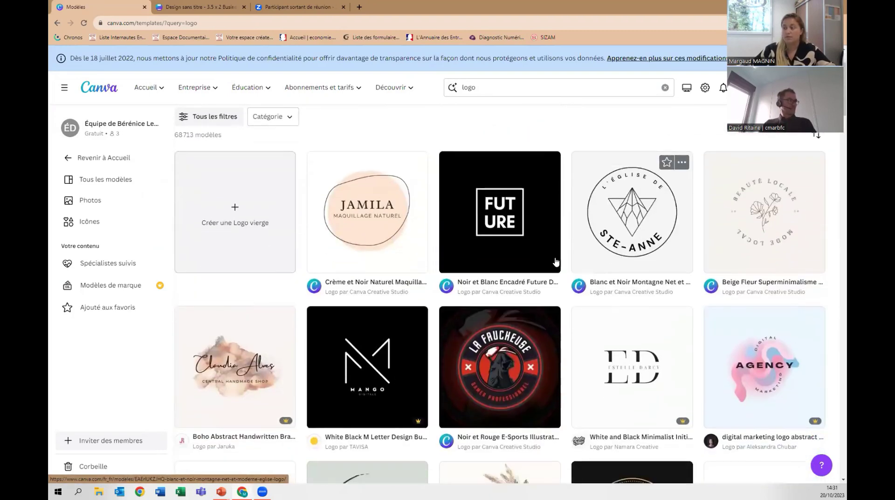
pyautogui.scroll(-1, 366, 208)
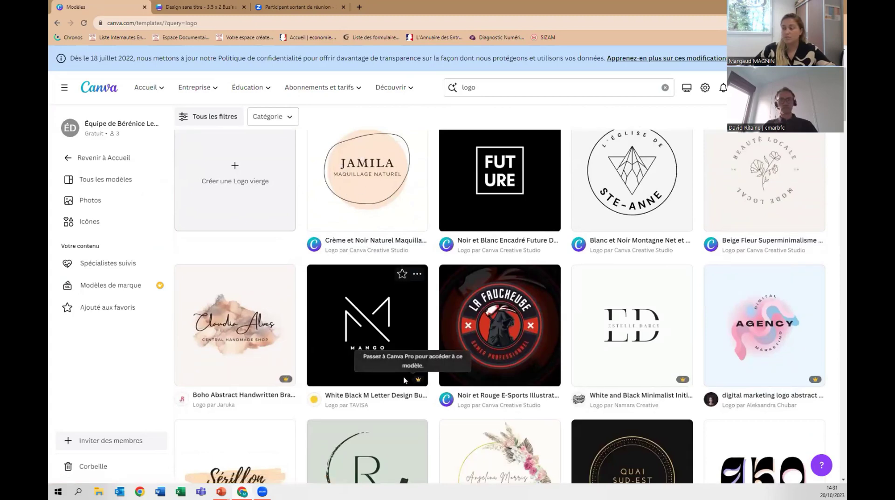
pyautogui.scroll(-7, 615, 324)
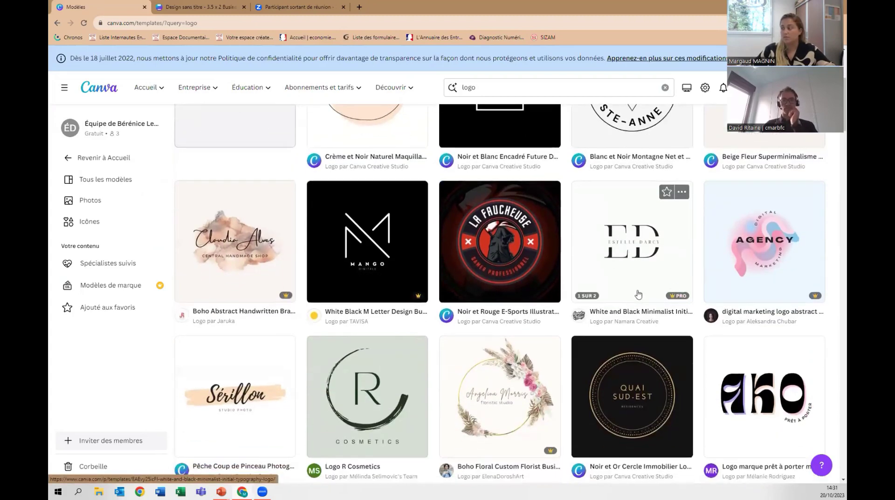
pyautogui.scroll(-10, 676, 275)
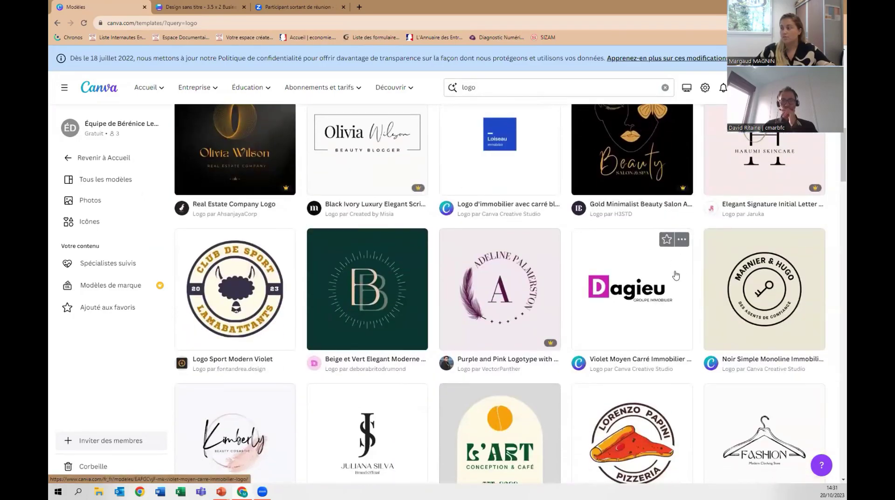
pyautogui.scroll(-8, 675, 275)
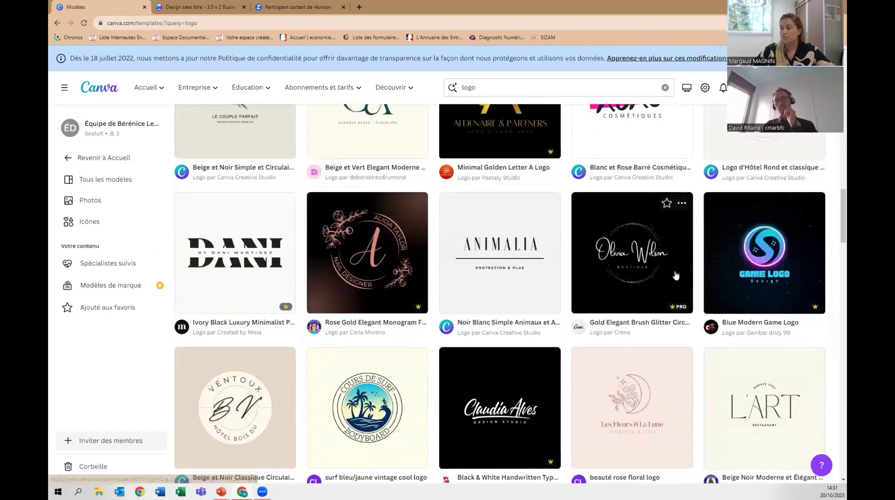
pyautogui.scroll(-6, 676, 274)
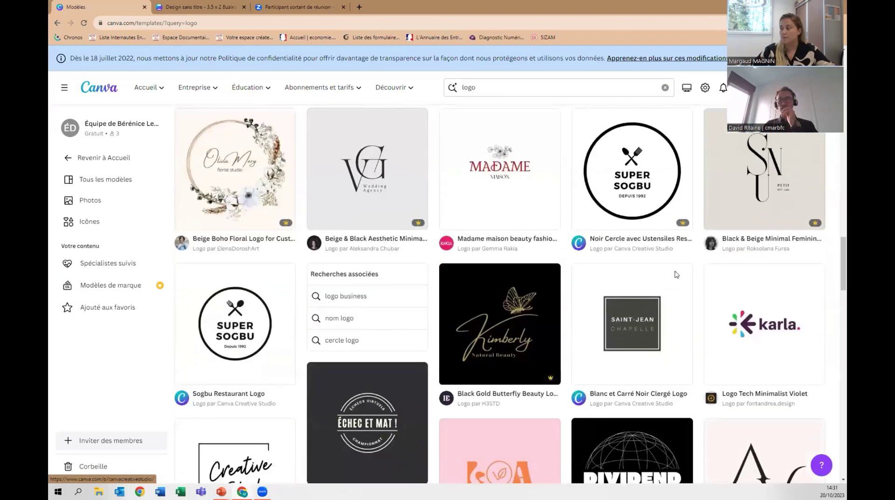
pyautogui.scroll(-10, 836, 267)
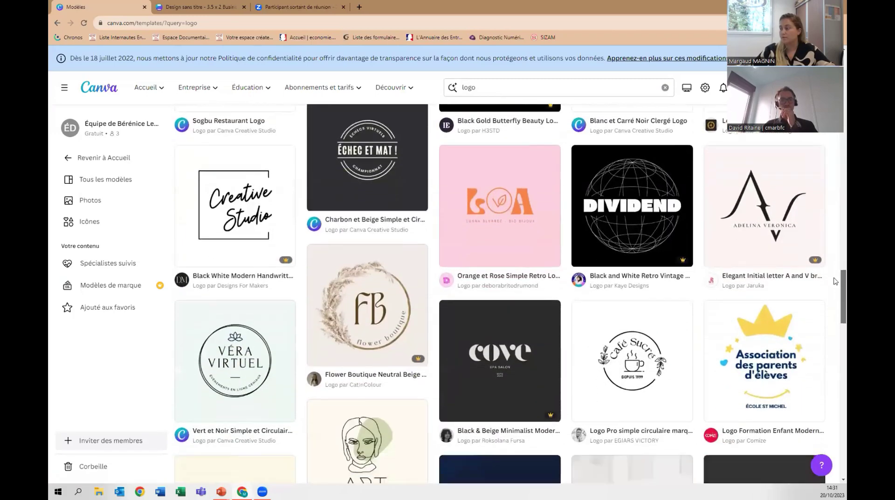
pyautogui.scroll(-3, 836, 332)
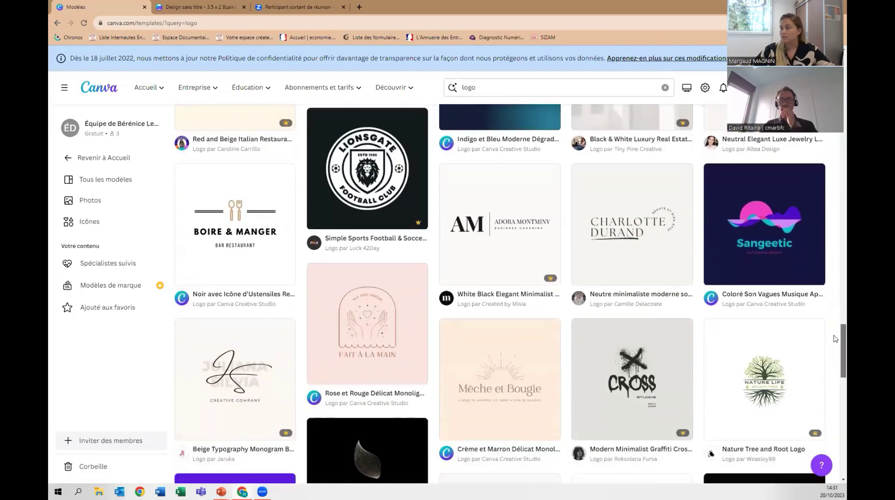
pyautogui.scroll(-5, 835, 353)
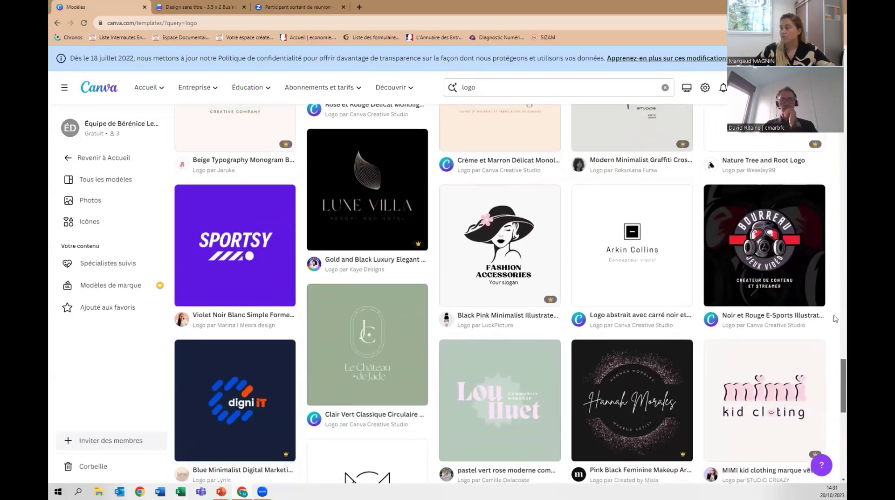
pyautogui.scroll(20, 835, 376)
pyautogui.scroll(3, 821, 326)
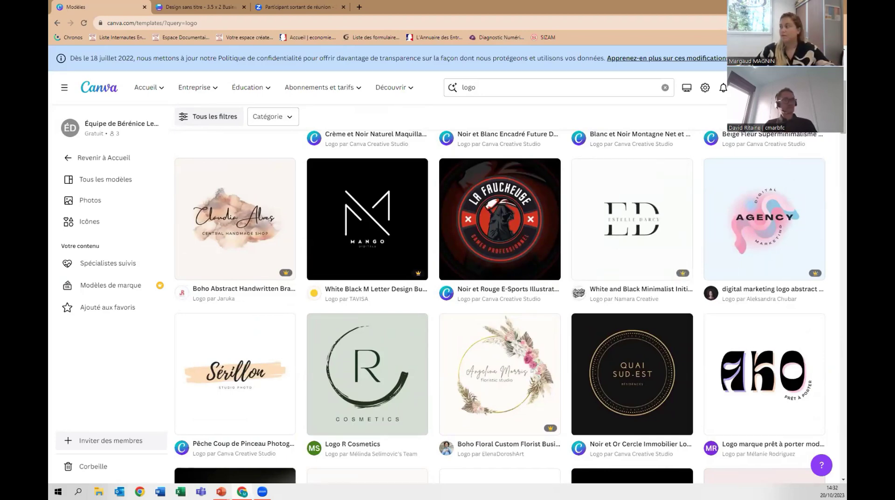
pyautogui.scroll(5, 509, 286)
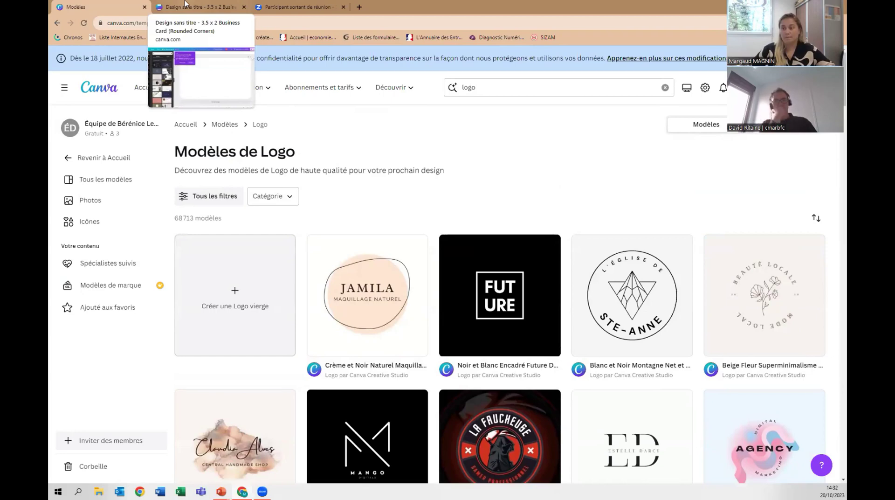
pyautogui.click(185, 4)
# Select the blank business card page and view the Bocanegra business card template's details.
pyautogui.click(488, 226)
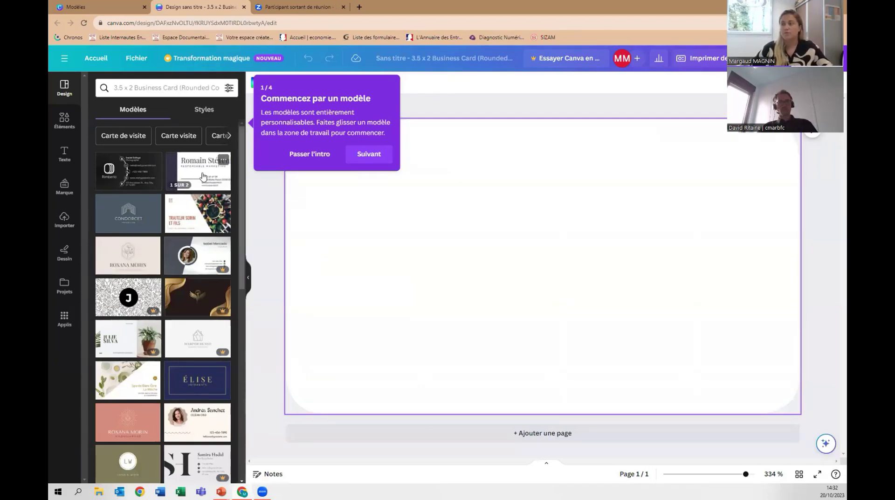
pyautogui.click(203, 175)
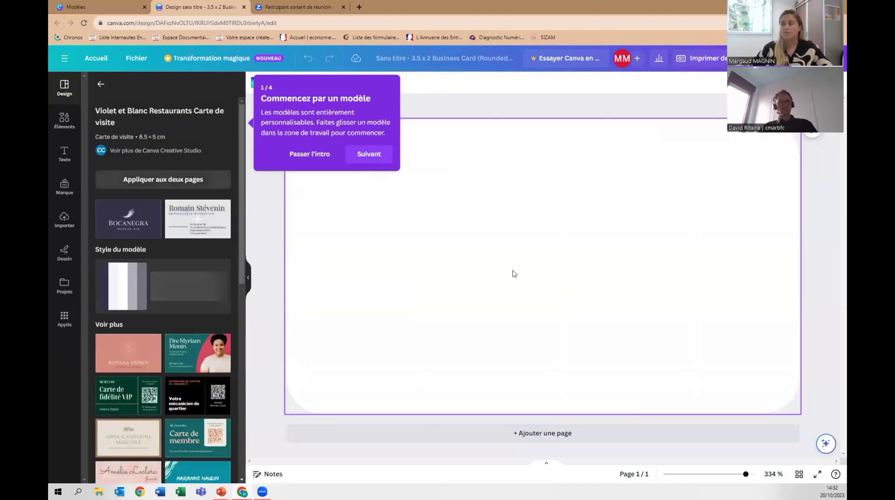
# Apply the Bocanegra template to the card and dismiss the onboarding tips.
pyautogui.click(128, 221)
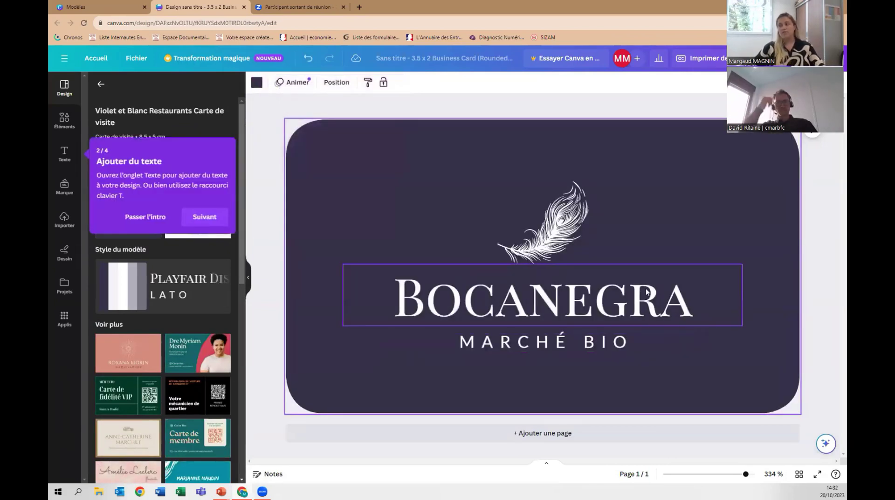
pyautogui.click(200, 223)
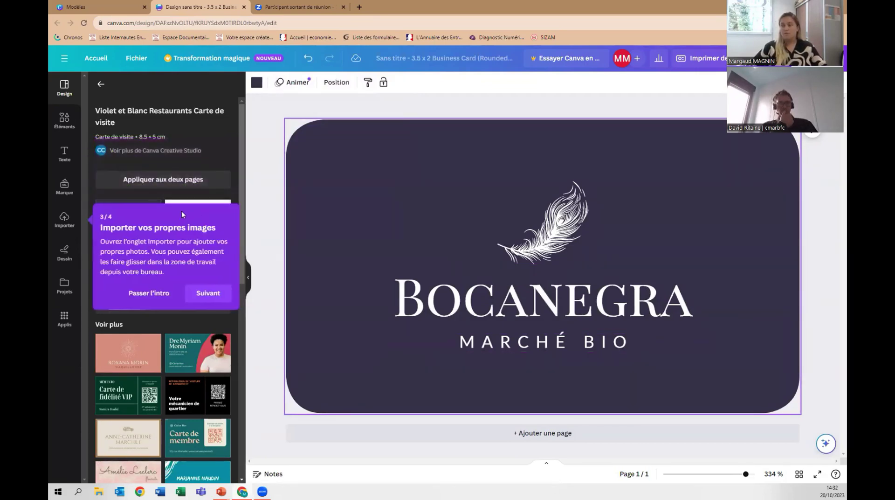
pyautogui.click(191, 297)
pyautogui.click(822, 172)
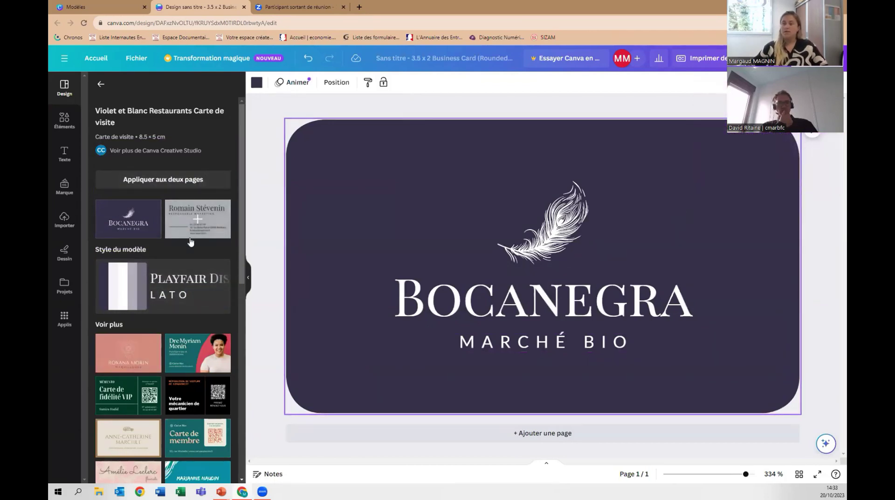
# Preview the white contact page, return to the purple BOCANEGRA front, and show background colours.
pyautogui.click(200, 222)
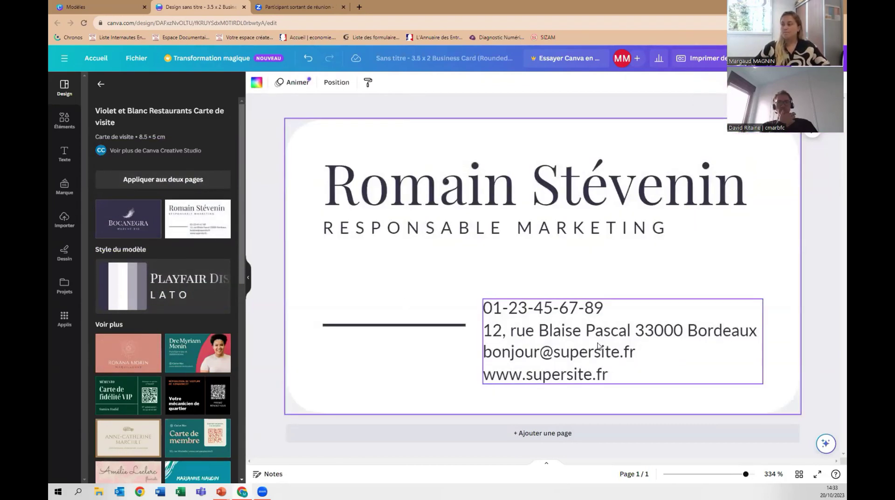
pyautogui.click(139, 226)
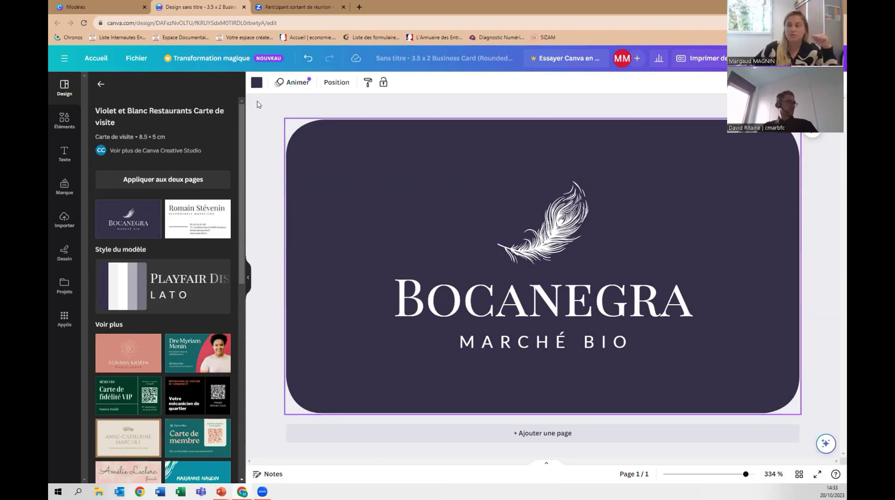
pyautogui.click(258, 85)
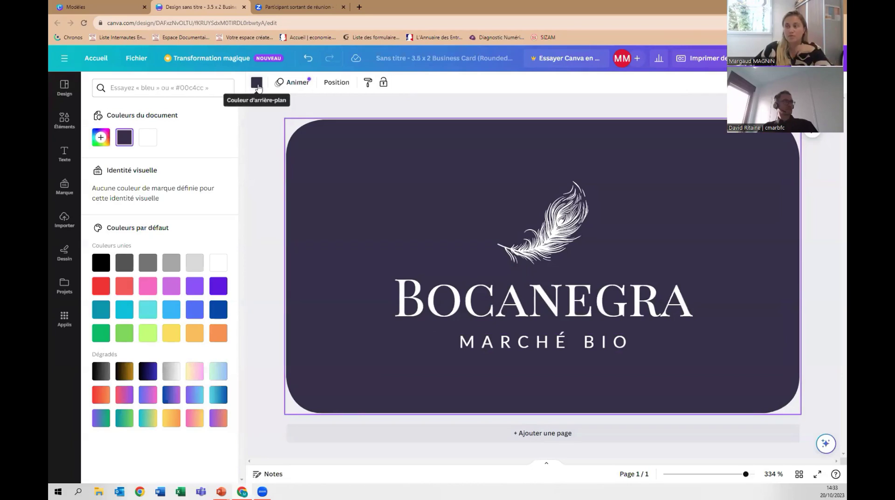
# Select the BOCANEGRA title, then browse card template categories and open a premium consultant design.
pyautogui.click(527, 301)
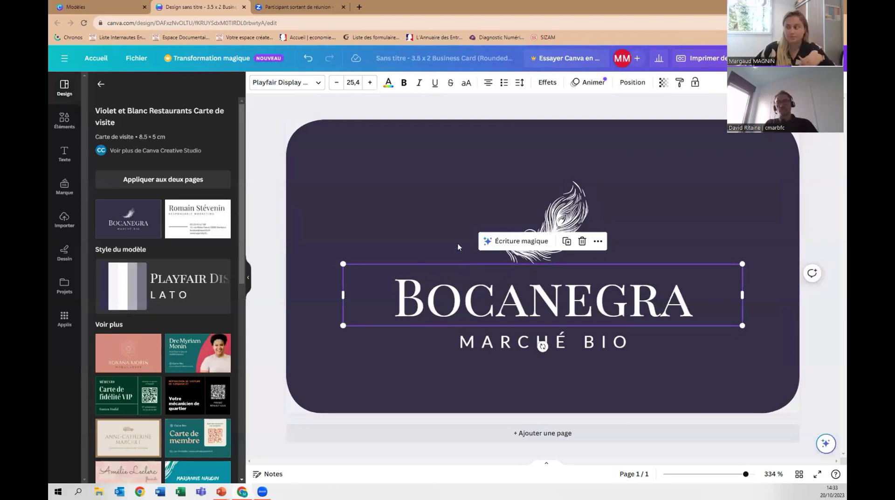
pyautogui.scroll(-4, 204, 260)
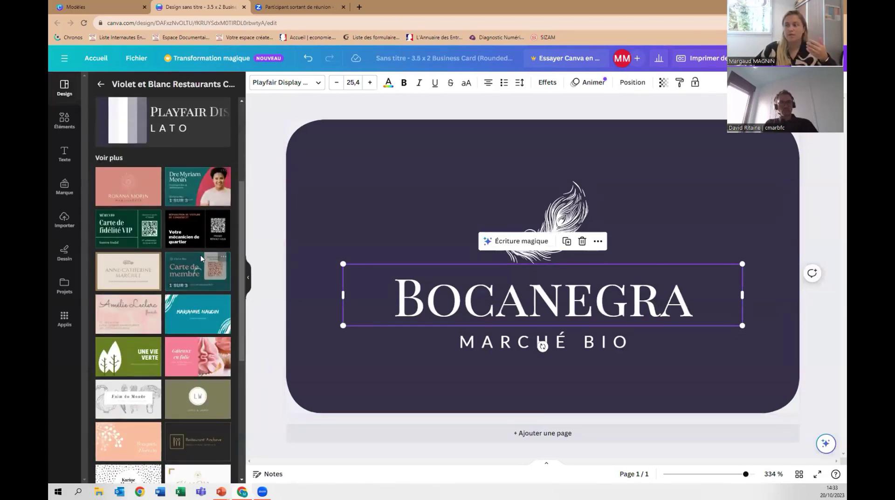
pyautogui.scroll(-5, 201, 258)
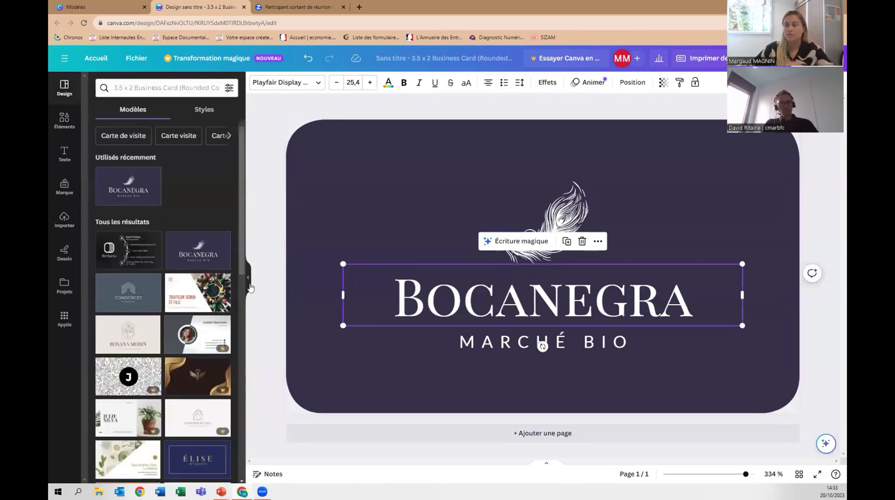
pyautogui.click(136, 140)
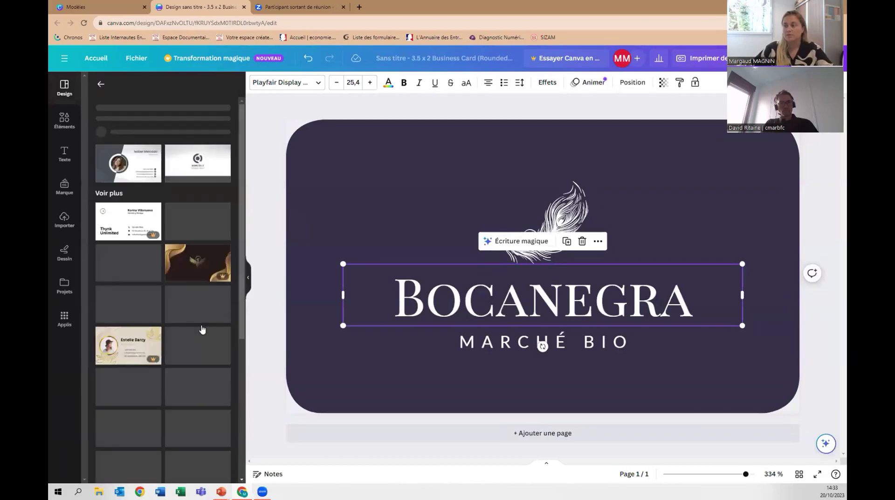
pyautogui.click(144, 247)
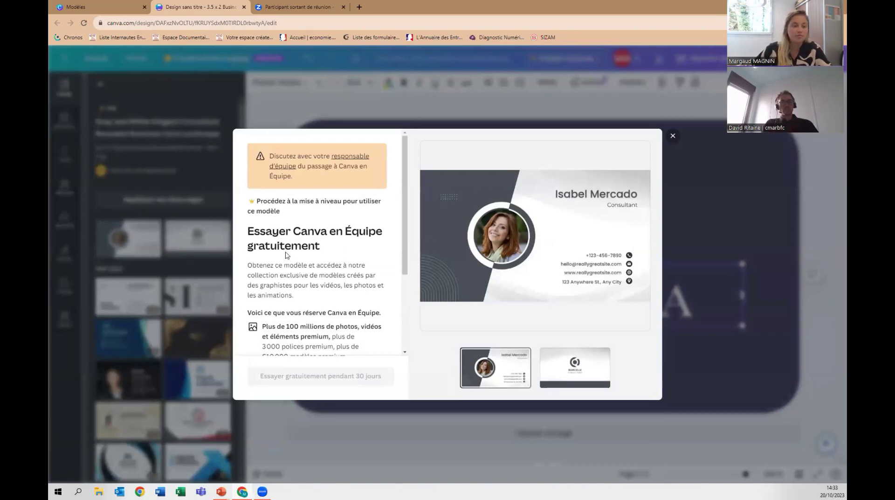
# Close the Canva en Équipe trial offer and return to the template search results.
pyautogui.scroll(-3, 317, 253)
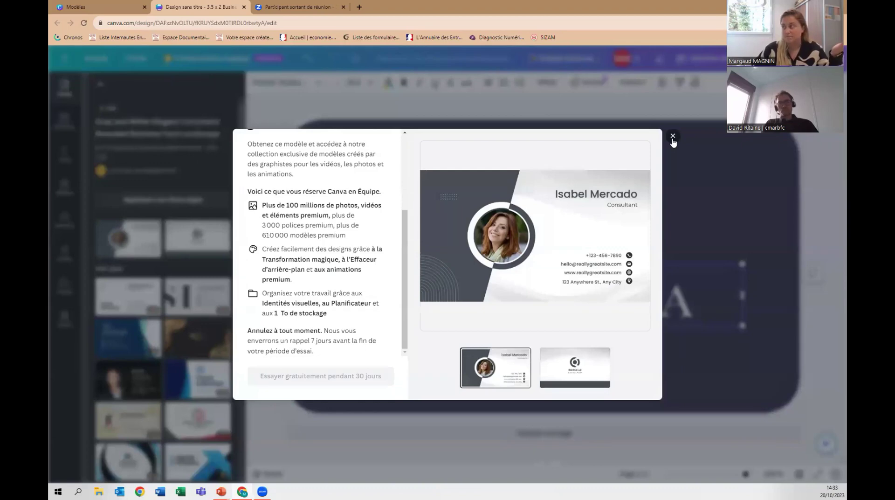
pyautogui.click(673, 136)
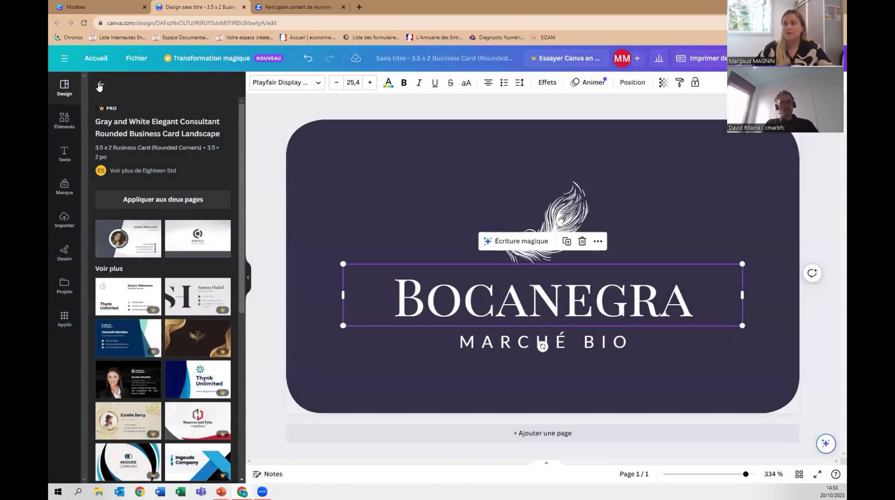
pyautogui.click(100, 84)
# Undo three times to leave a blank card, keeping the document title unchanged.
pyautogui.click(308, 58)
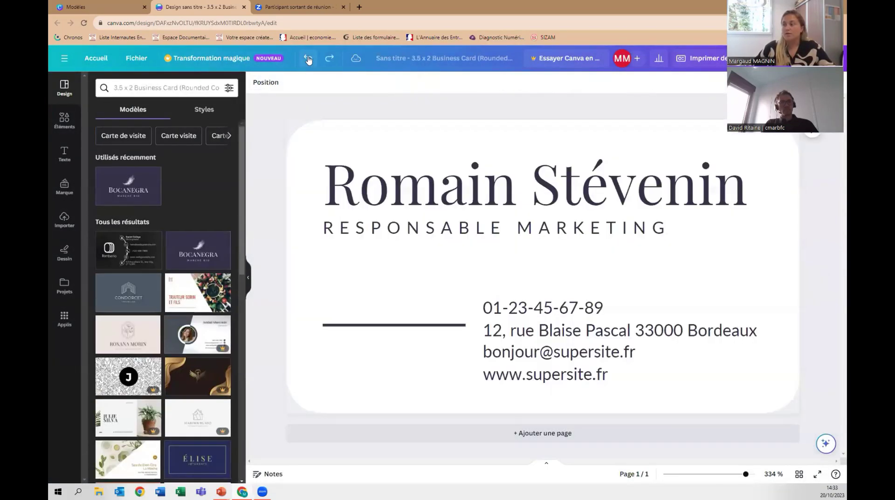
pyautogui.click(308, 58)
pyautogui.click(308, 58)
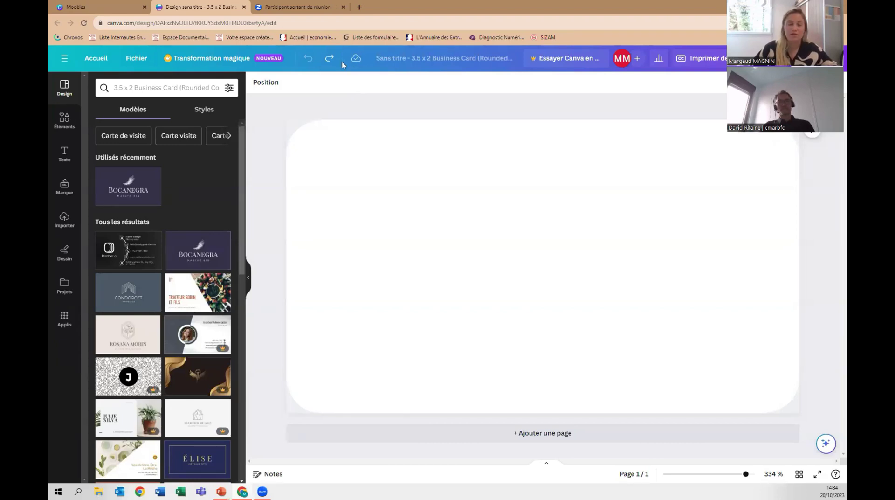
pyautogui.click(433, 58)
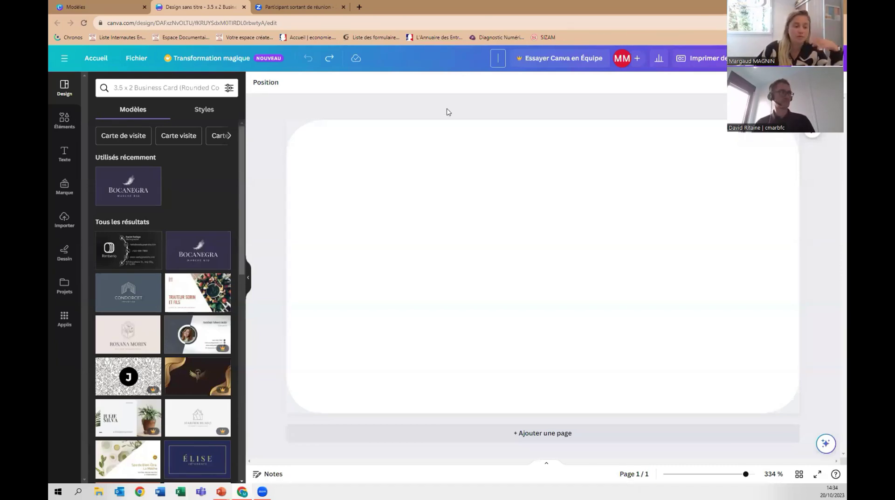
pyautogui.click(543, 108)
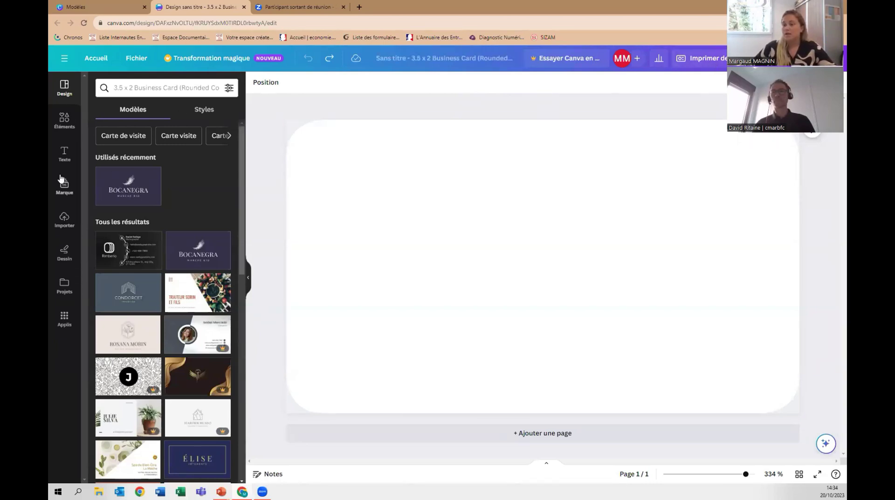
# Set the card background to custom hex 000000 black, then pick the Condorcet real-estate template.
pyautogui.click(326, 184)
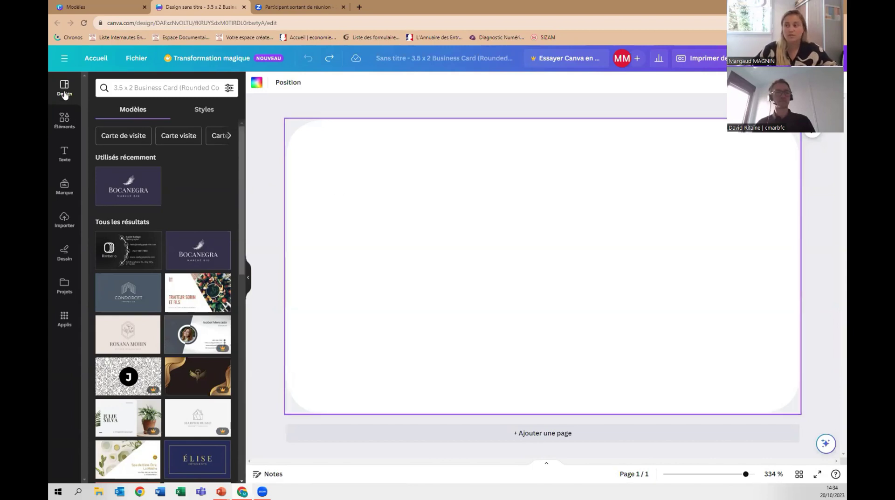
pyautogui.click(257, 83)
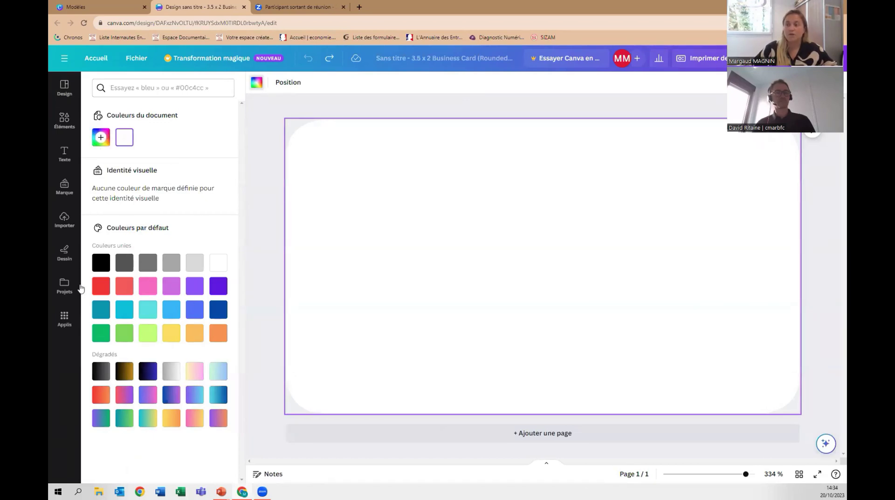
pyautogui.click(101, 137)
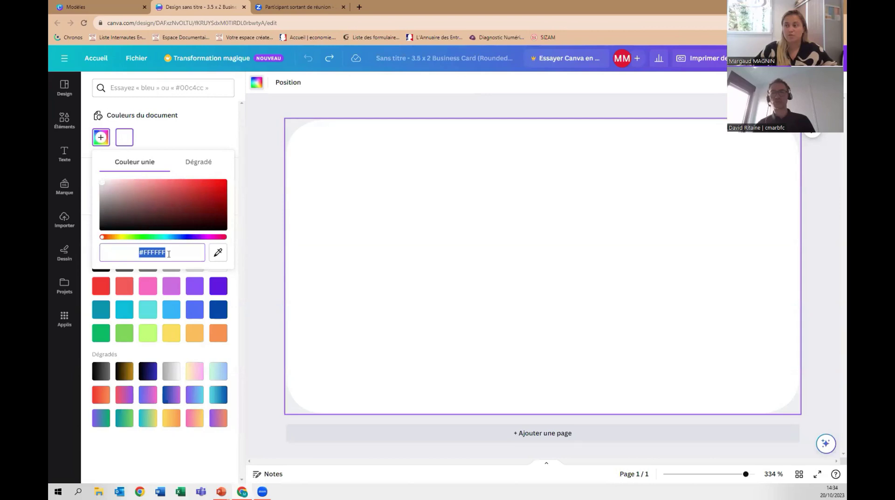
pyautogui.click(174, 252)
pyautogui.moveTo(174, 252); pyautogui.dragTo(144, 252)
pyautogui.write('0')
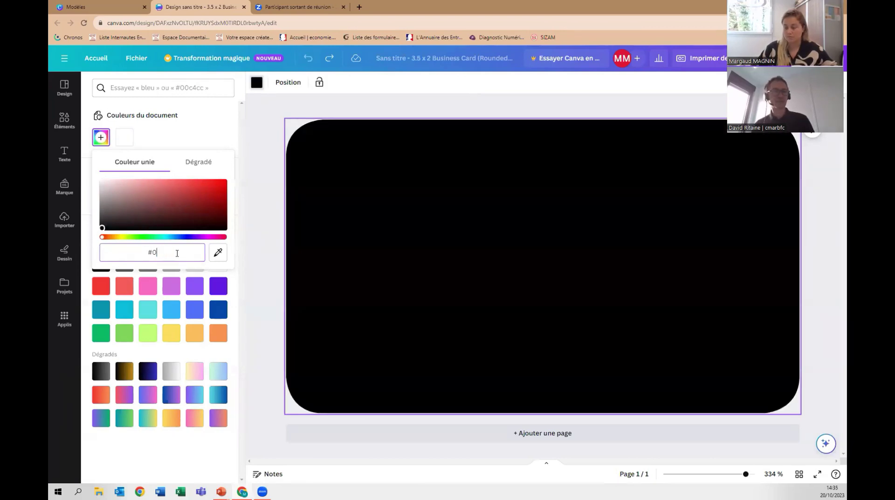
pyautogui.write('00000')
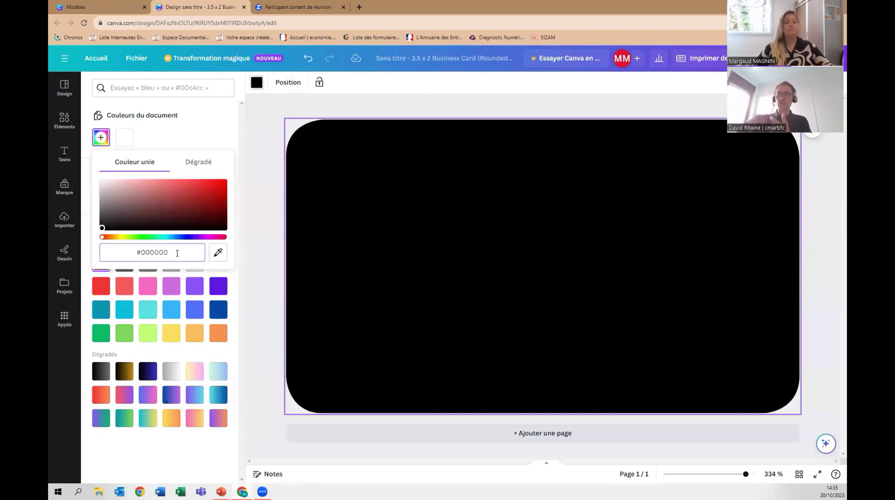
pyautogui.click(65, 88)
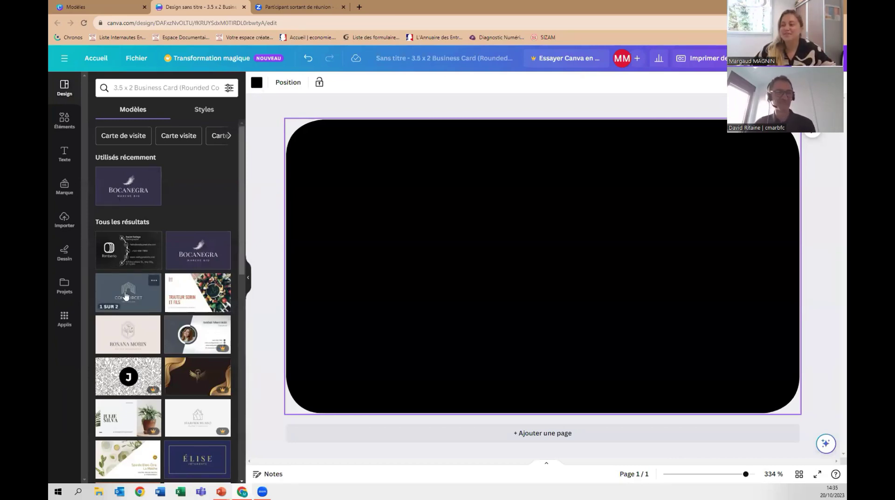
pyautogui.click(128, 298)
# Apply the Condorcet design, replace CONDORCET with the presenter's surname, and select the page background.
pyautogui.click(126, 224)
pyautogui.click(481, 150)
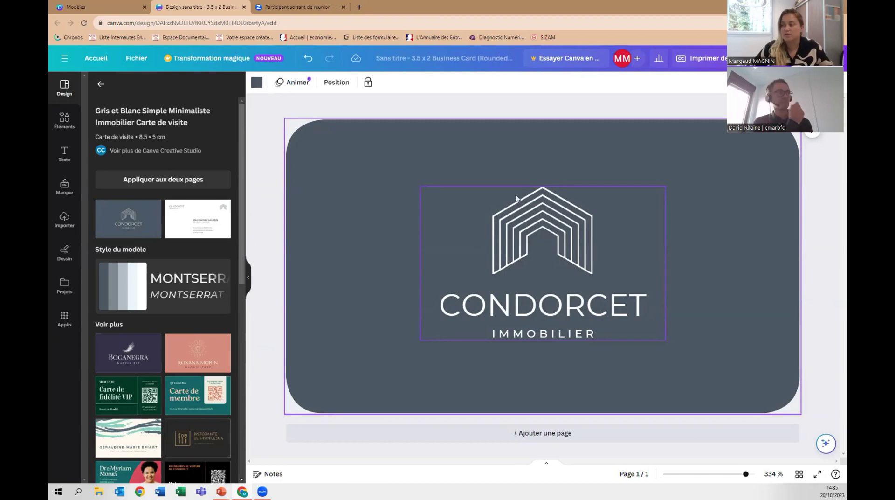
pyautogui.click(552, 310)
pyautogui.doubleClick(551, 308)
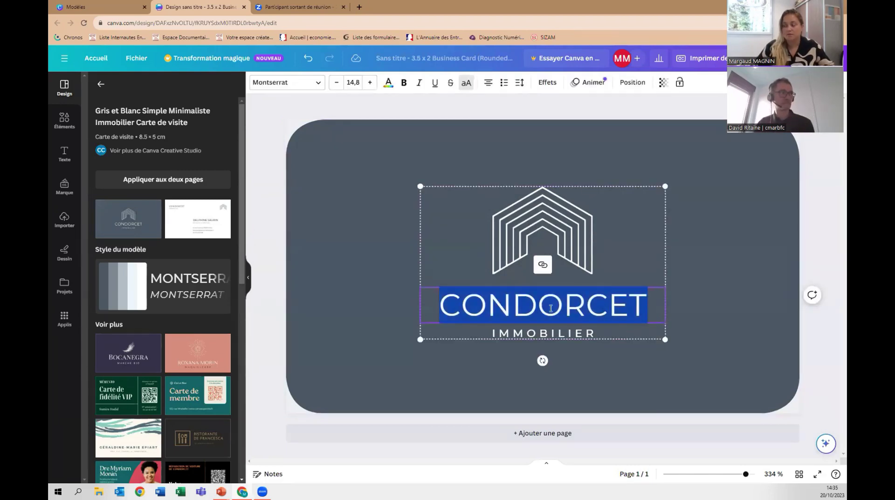
pyautogui.write('MAGNIN')
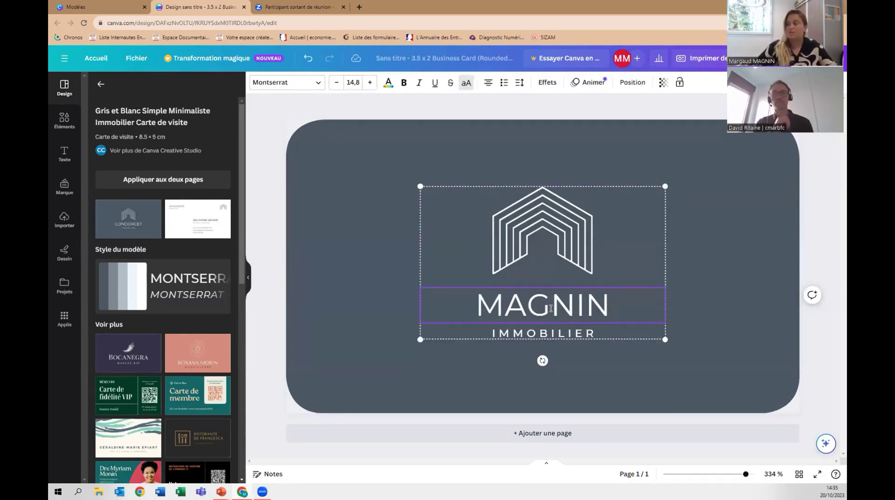
pyautogui.click(342, 144)
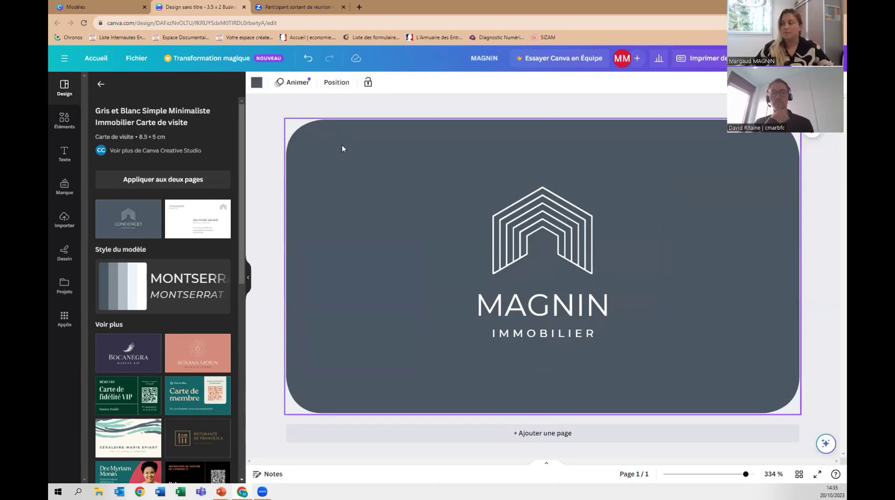
# Mix a new custom background colour in the picker, shifting it to pinkish purple #D35FDD.
pyautogui.click(257, 83)
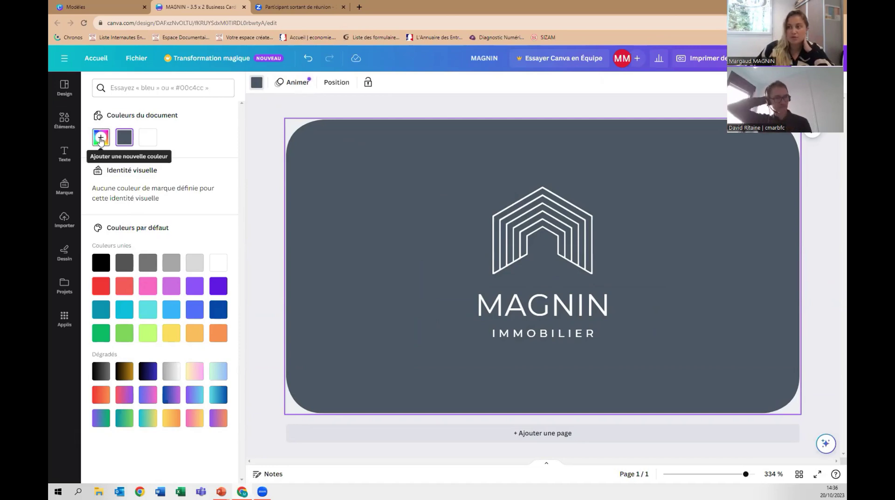
pyautogui.click(100, 140)
pyautogui.moveTo(132, 211); pyautogui.dragTo(210, 199)
pyautogui.moveTo(174, 237); pyautogui.dragTo(203, 237)
pyautogui.moveTo(210, 198); pyautogui.dragTo(172, 186)
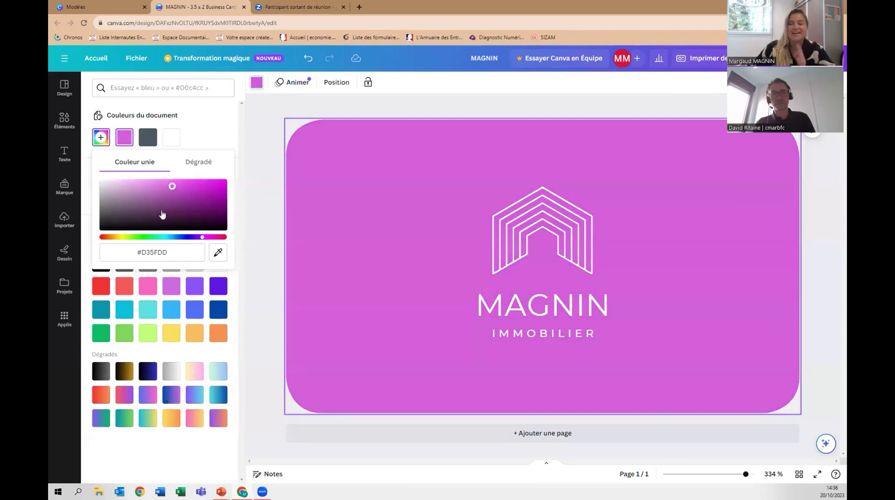
pyautogui.click(172, 254)
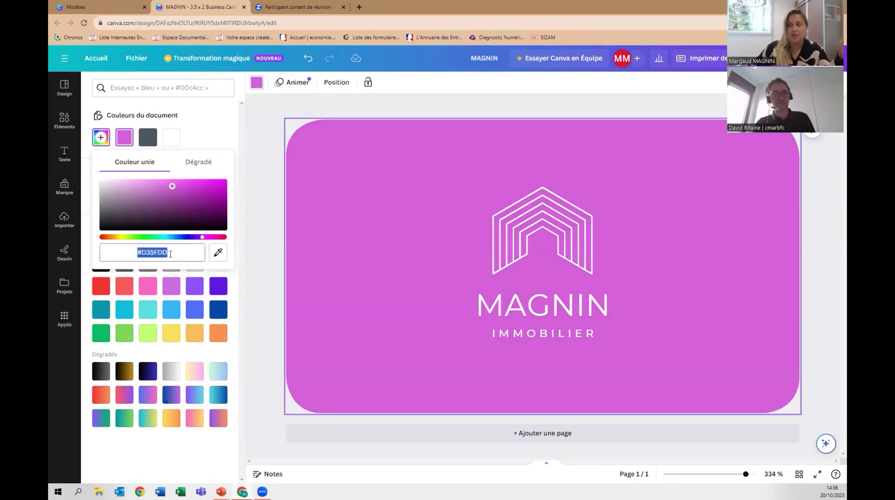
pyautogui.click(170, 252)
pyautogui.moveTo(169, 252); pyautogui.dragTo(143, 252)
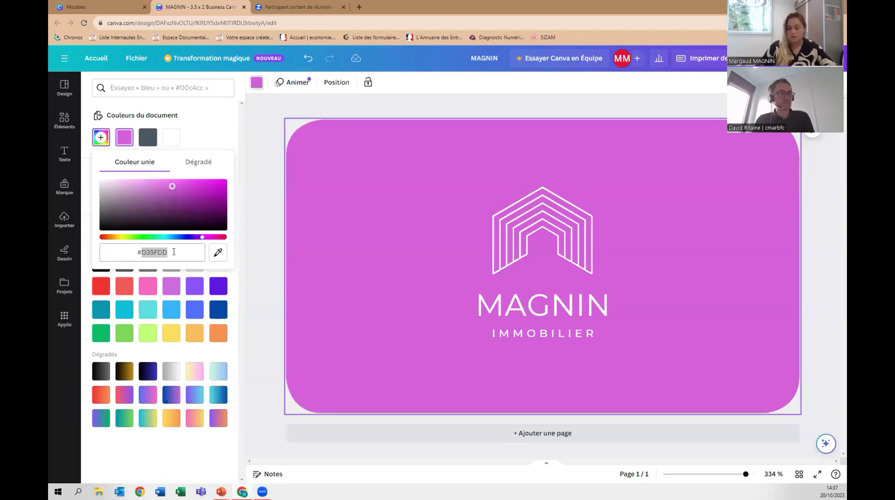
# Replace the hex value with #085691 for a deep blue background, then close the picker.
pyautogui.click(174, 252)
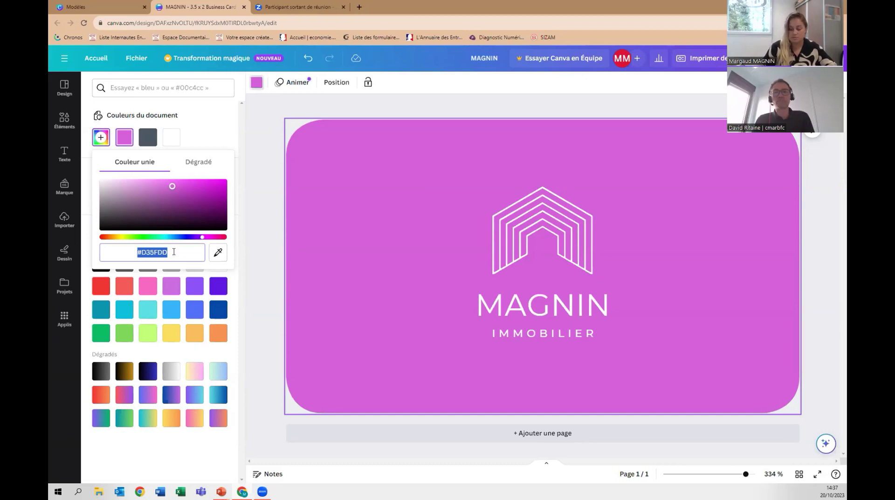
pyautogui.write('#')
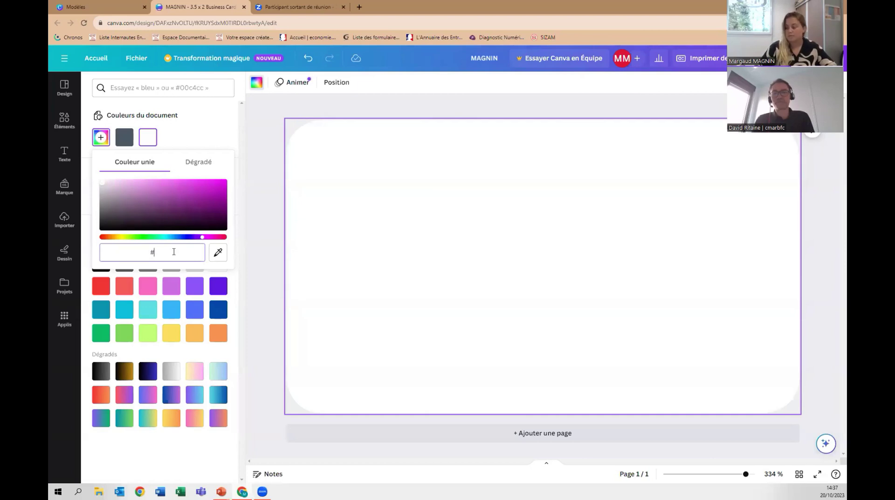
pyautogui.write('08')
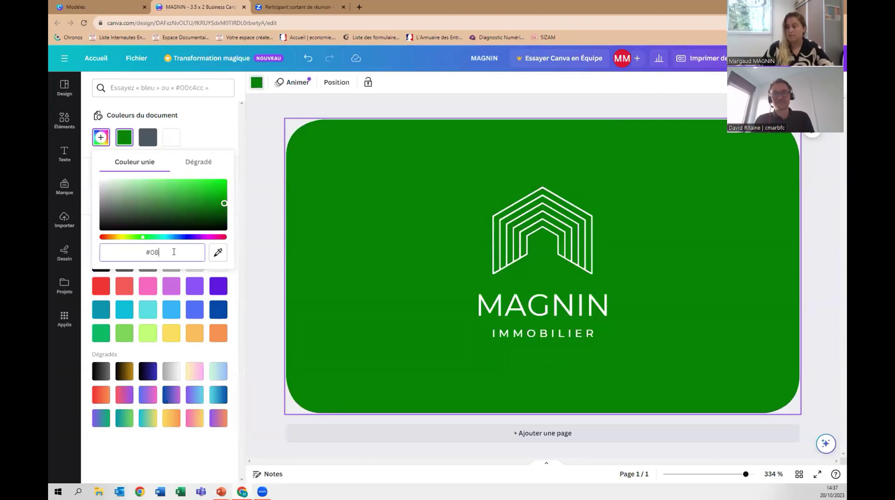
pyautogui.write('5691')
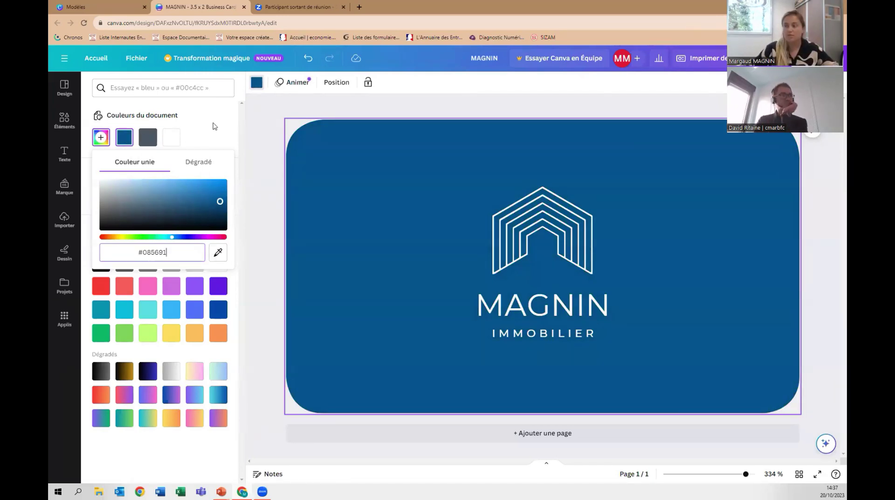
pyautogui.click(210, 124)
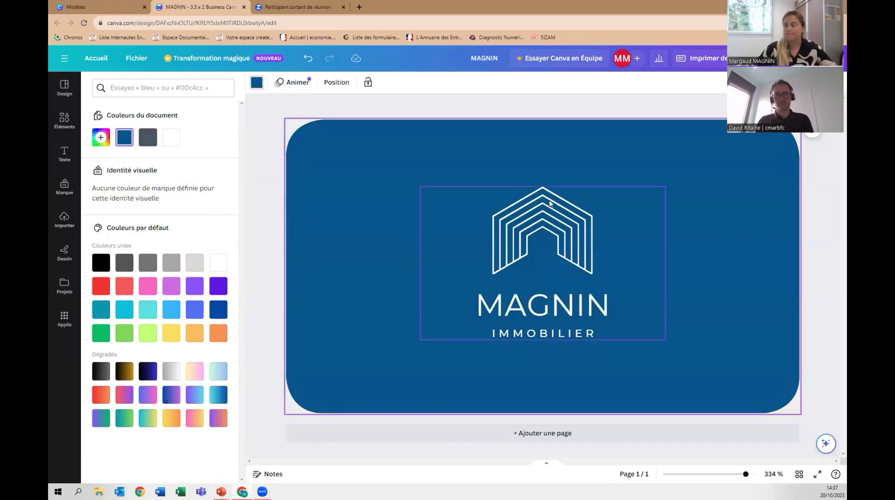
# Add a square shape from Elements and move it to the card's top-left corner.
pyautogui.click(64, 122)
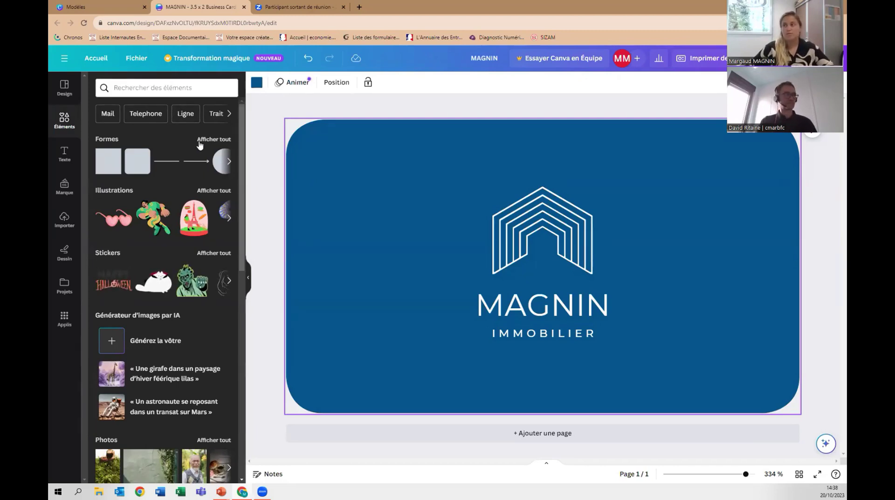
pyautogui.click(109, 161)
pyautogui.moveTo(552, 275); pyautogui.dragTo(375, 196)
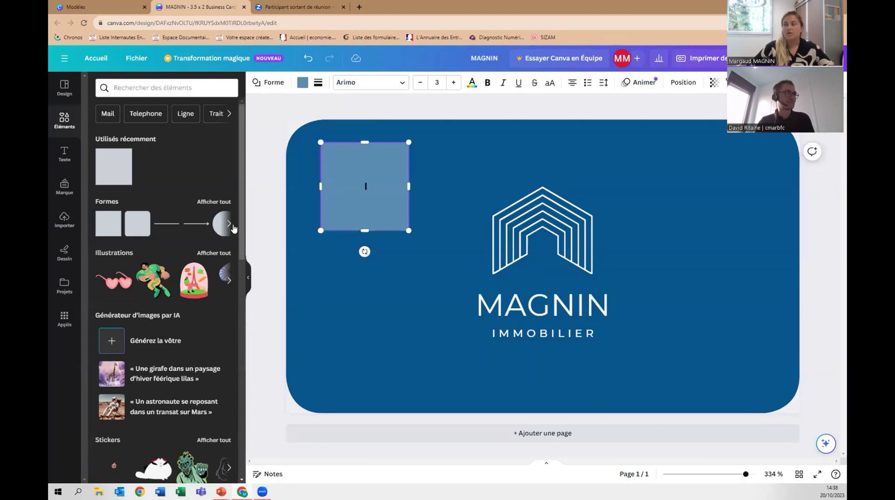
# Browse the full shapes collection, then open the complete Illustrations library.
pyautogui.click(213, 201)
pyautogui.scroll(-8, 200, 240)
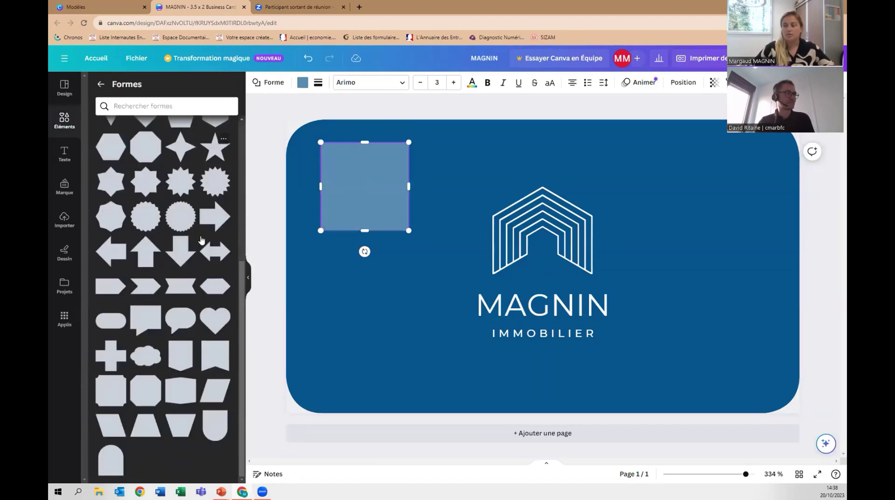
pyautogui.click(101, 84)
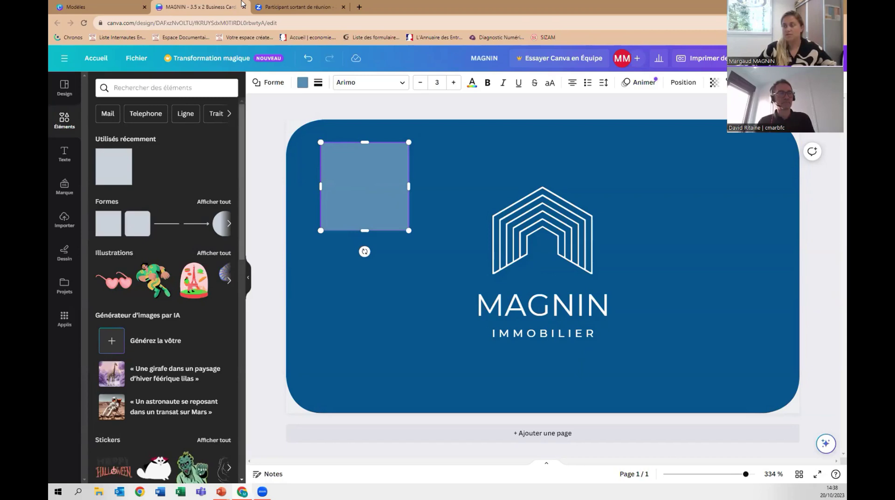
pyautogui.click(207, 255)
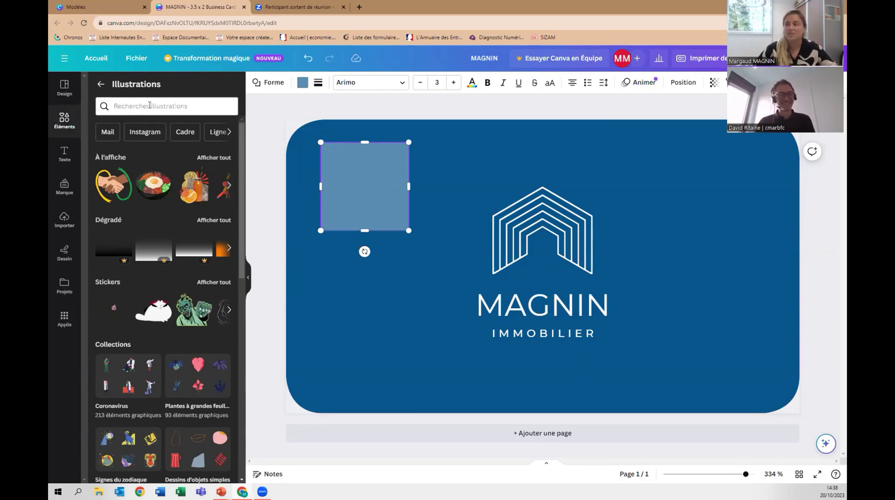
# Search illustrations for 'immobilier' and place the gold house outline on the card's right side.
pyautogui.click(145, 106)
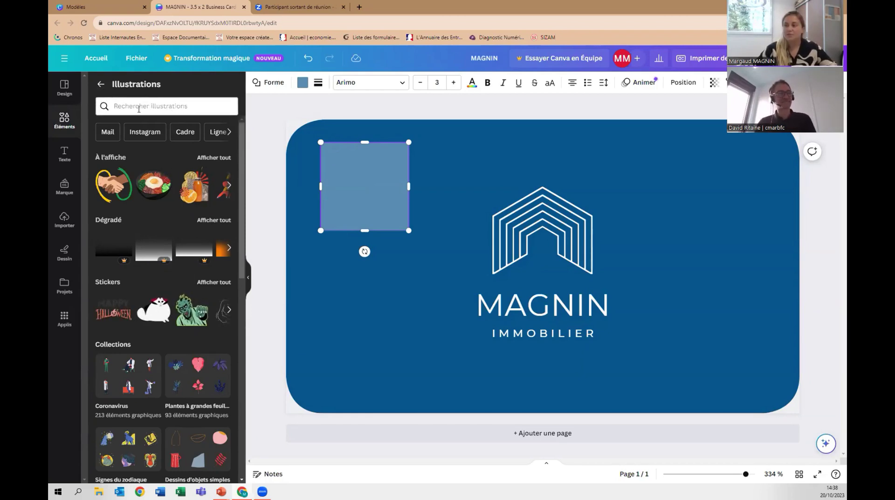
pyautogui.write('immobolo')
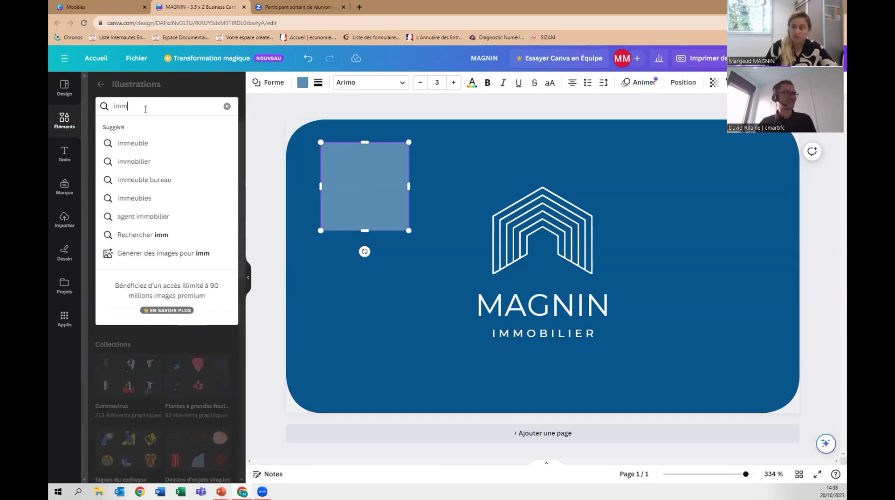
pyautogui.press('BackSpace')
pyautogui.press('BackSpace')
pyautogui.press('BackSpace')
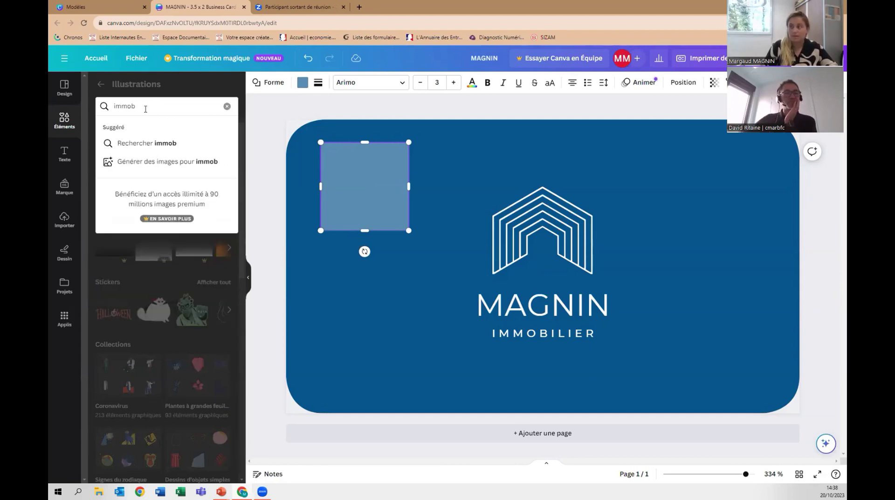
pyautogui.write('ilier')
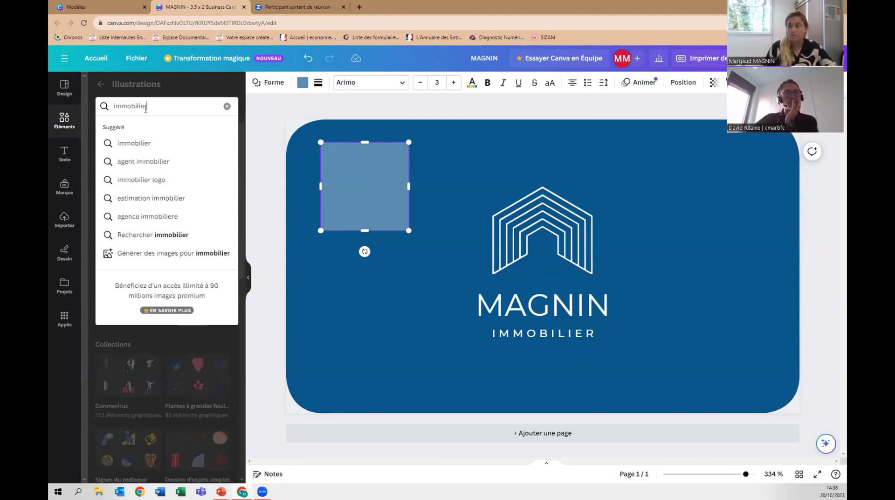
pyautogui.press('Return')
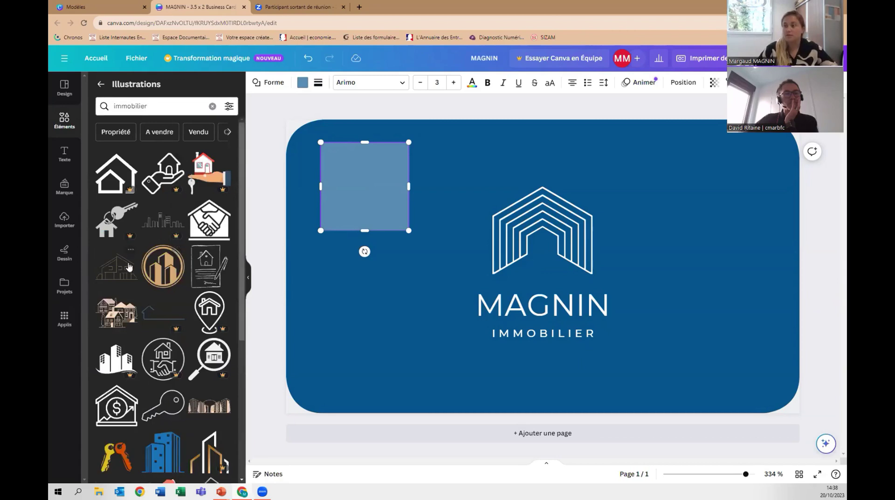
pyautogui.click(116, 275)
pyautogui.moveTo(565, 278); pyautogui.dragTo(717, 246)
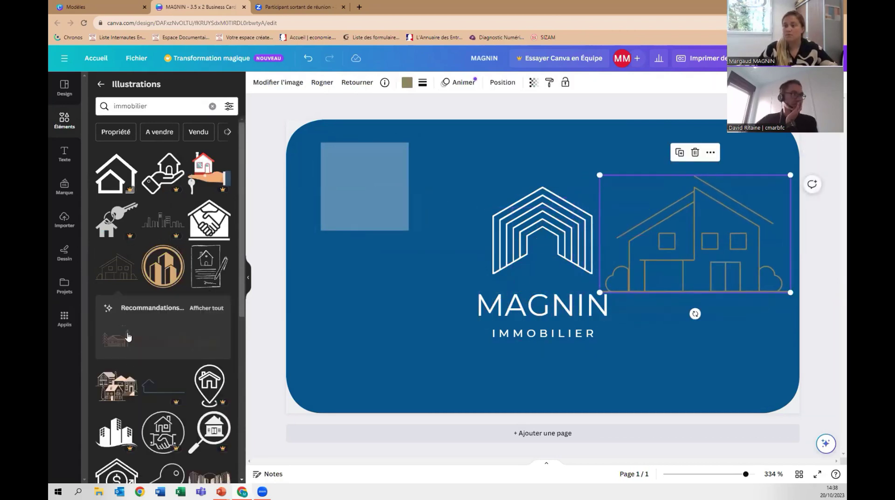
pyautogui.scroll(-3, 140, 314)
pyautogui.scroll(-4, 140, 314)
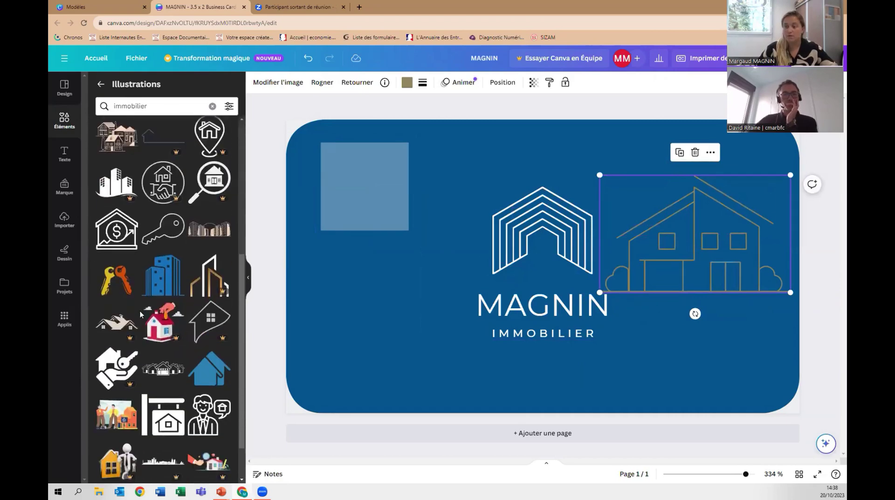
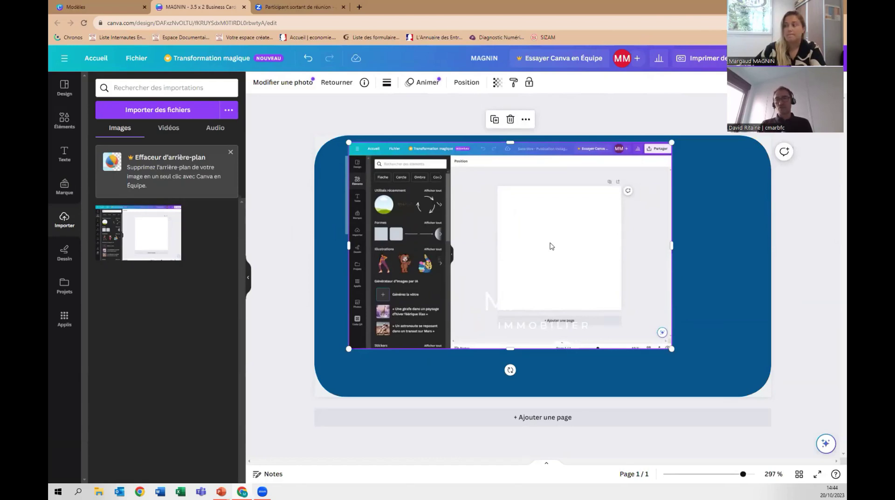
# Delete the pasted screenshot image from the MAGNIN IMMOBILIER business card.
pyautogui.press('Delete')
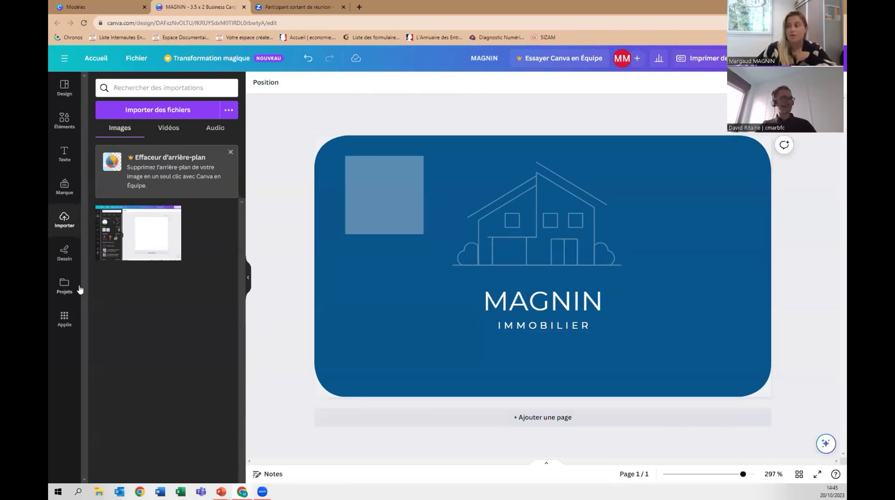
# Draw a blue loop and a blue heart on the card with the Dessin pen.
pyautogui.click(66, 256)
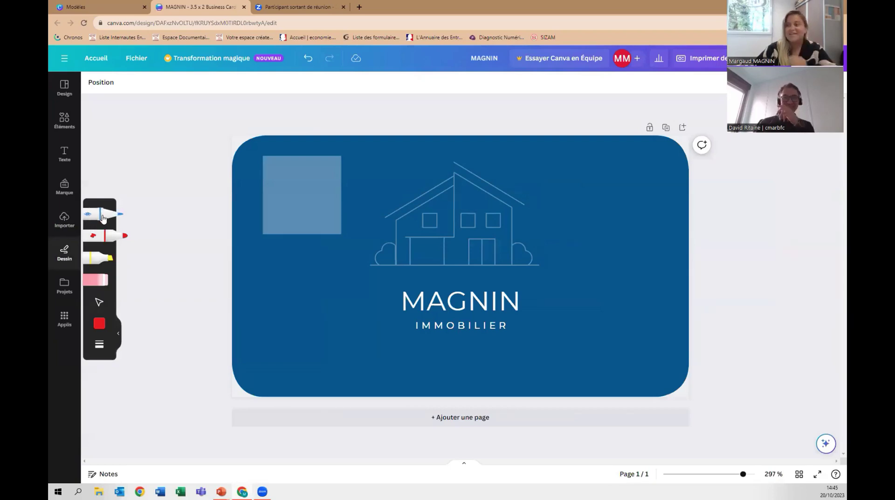
pyautogui.click(89, 215)
pyautogui.moveTo(582, 227)
pyautogui.mouseDown()
pyautogui.moveTo(573, 284)
pyautogui.moveTo(568, 267)
pyautogui.moveTo(623, 266)
pyautogui.moveTo(620, 203)
pyautogui.mouseUp()
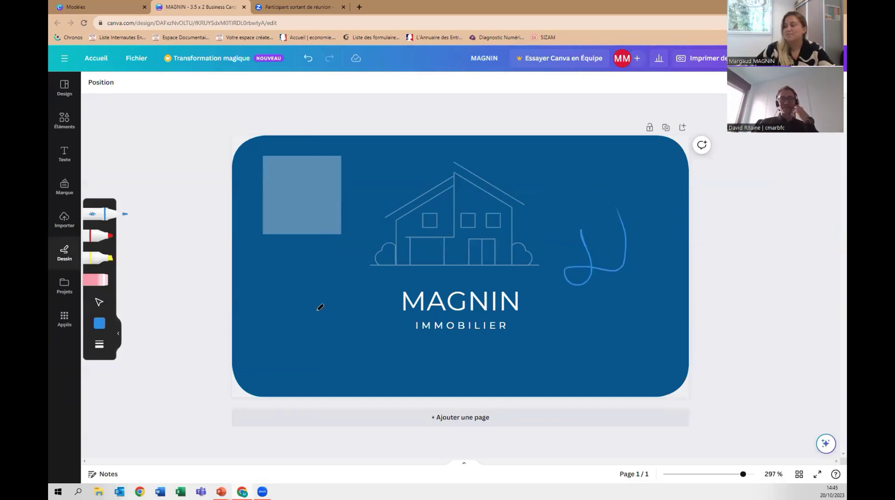
pyautogui.moveTo(322, 299)
pyautogui.mouseDown()
pyautogui.moveTo(318, 343)
pyautogui.moveTo(336, 275)
pyautogui.moveTo(340, 293)
pyautogui.moveTo(324, 343)
pyautogui.moveTo(372, 331)
pyautogui.moveTo(353, 324)
pyautogui.moveTo(348, 350)
pyautogui.moveTo(372, 372)
pyautogui.mouseUp()
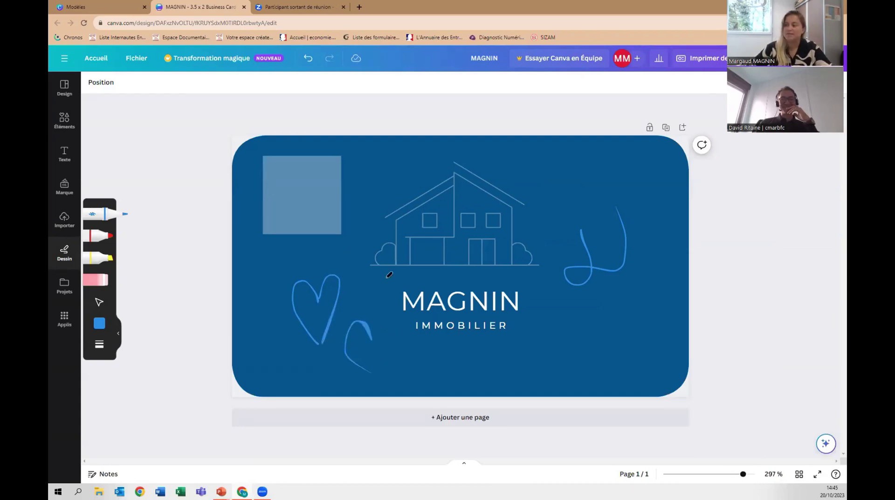
# Undo every blue stroke so the card returns to its previous design.
pyautogui.click(304, 62)
pyautogui.click(305, 61)
pyautogui.click(304, 62)
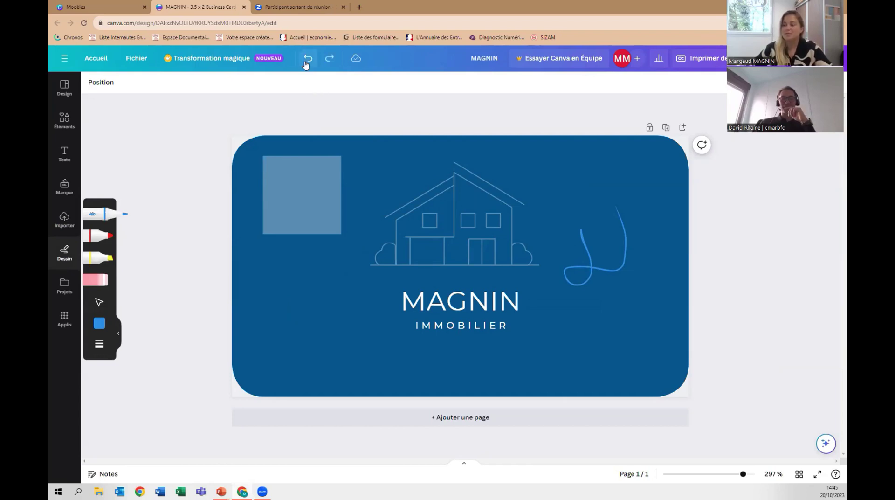
pyautogui.click(305, 63)
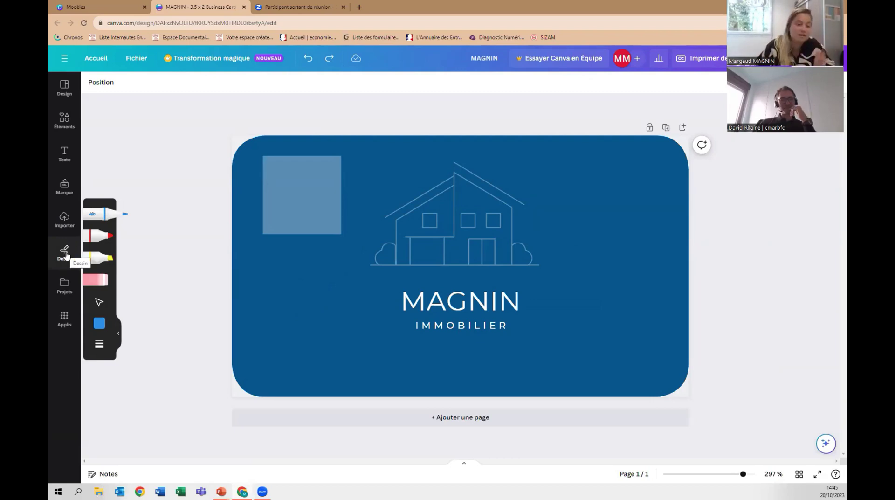
# Find the Code QR app under Populaire in the Applis catalogue and launch it.
pyautogui.click(65, 286)
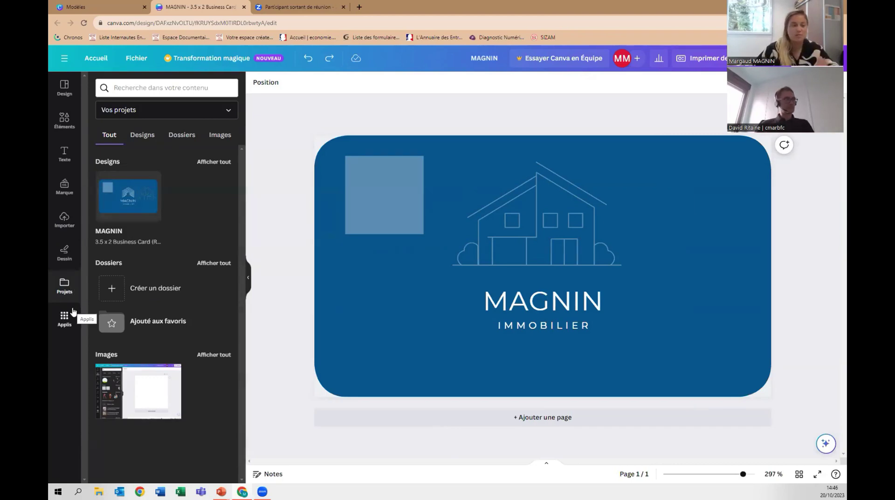
pyautogui.click(64, 320)
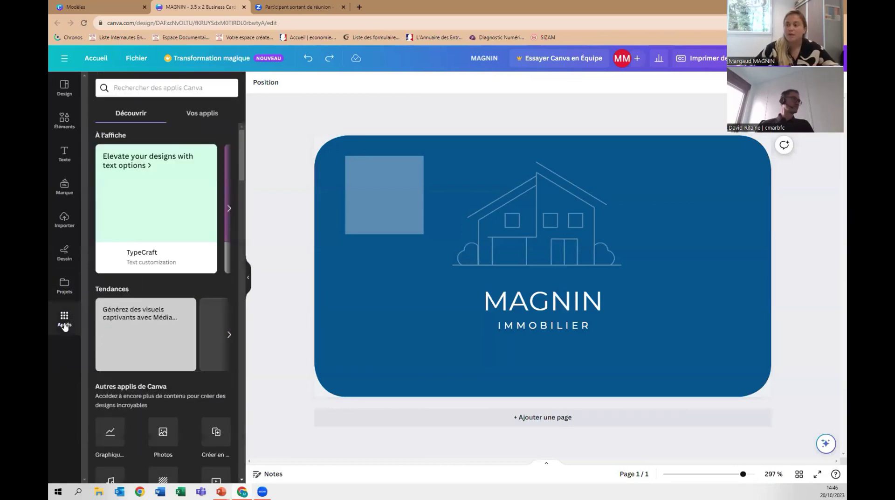
pyautogui.click(229, 211)
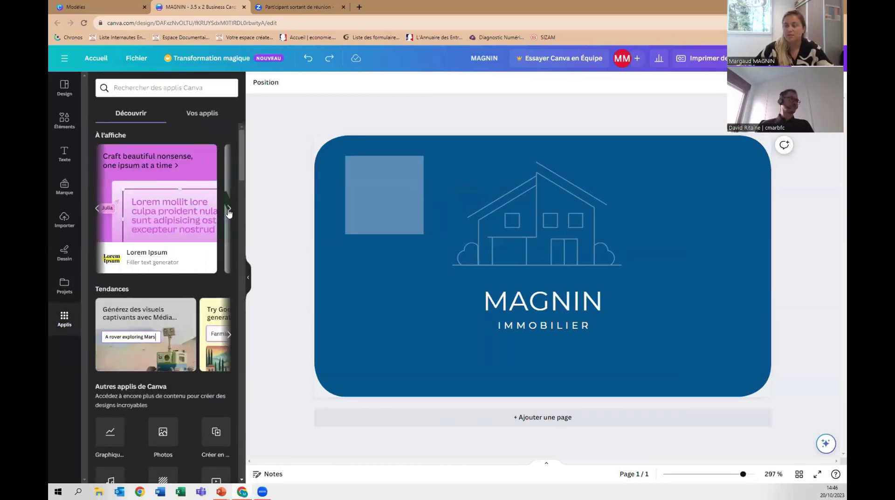
pyautogui.click(229, 211)
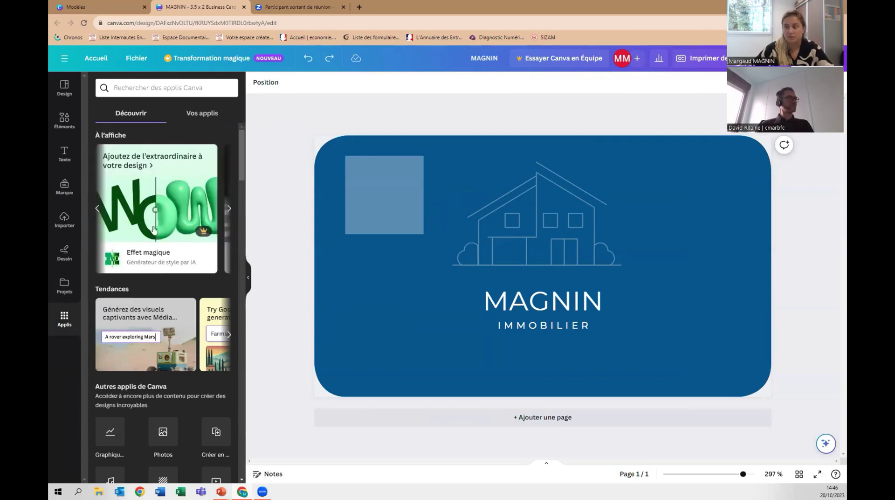
pyautogui.click(64, 222)
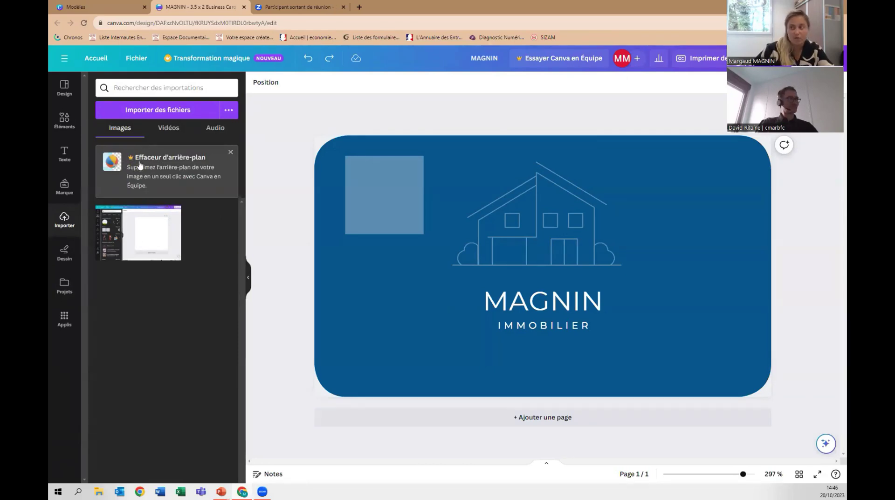
pyautogui.click(65, 319)
pyautogui.scroll(-6, 107, 279)
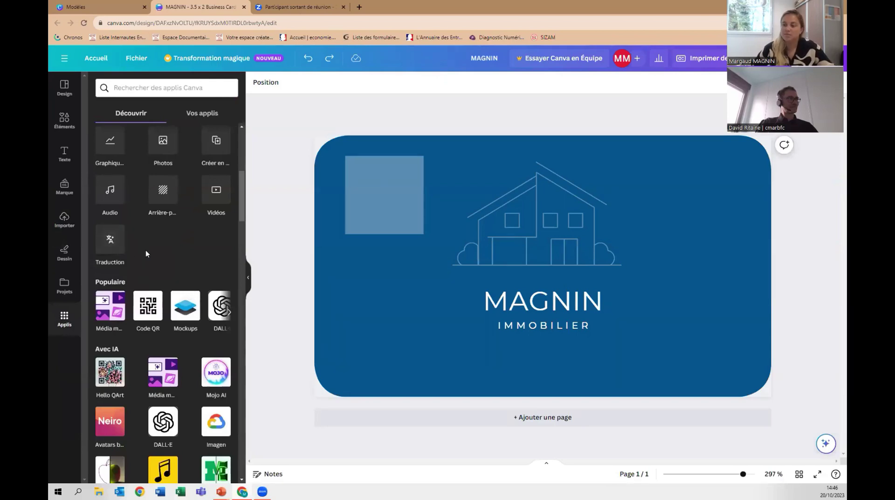
pyautogui.click(149, 312)
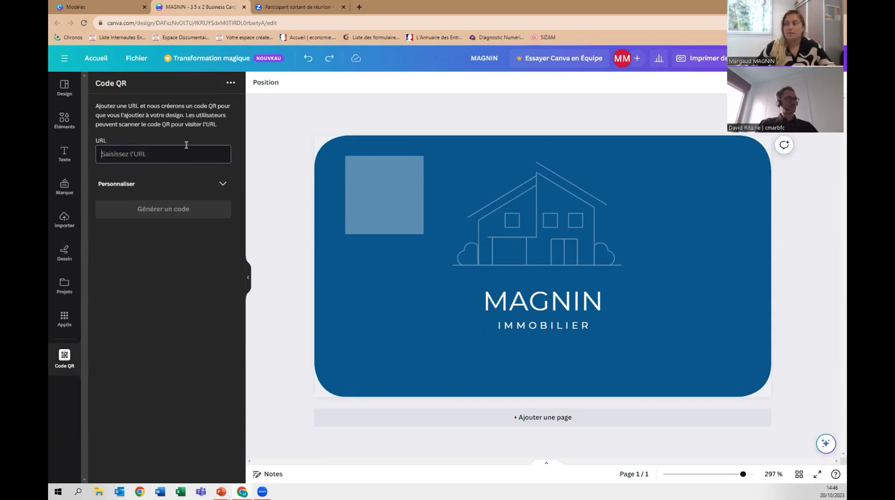
# Generate a QR code for artisanat-bfc.fr, then delete the default black version.
pyautogui.write('artis')
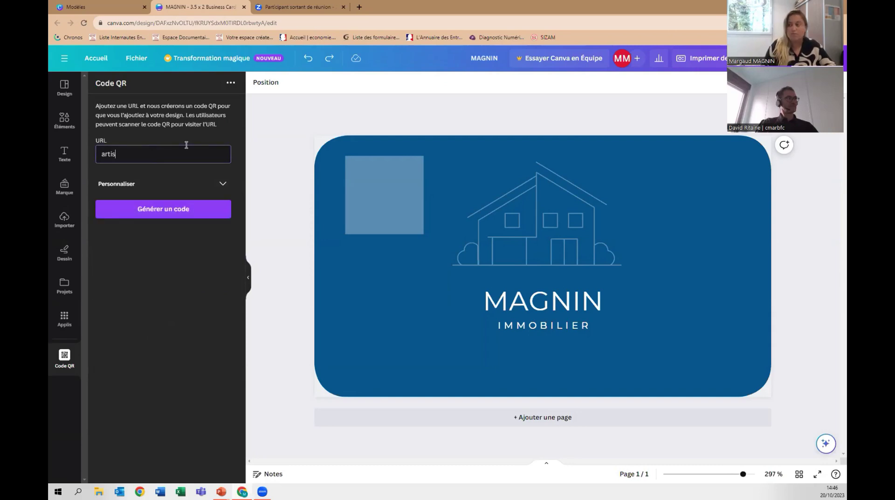
pyautogui.write('anat-')
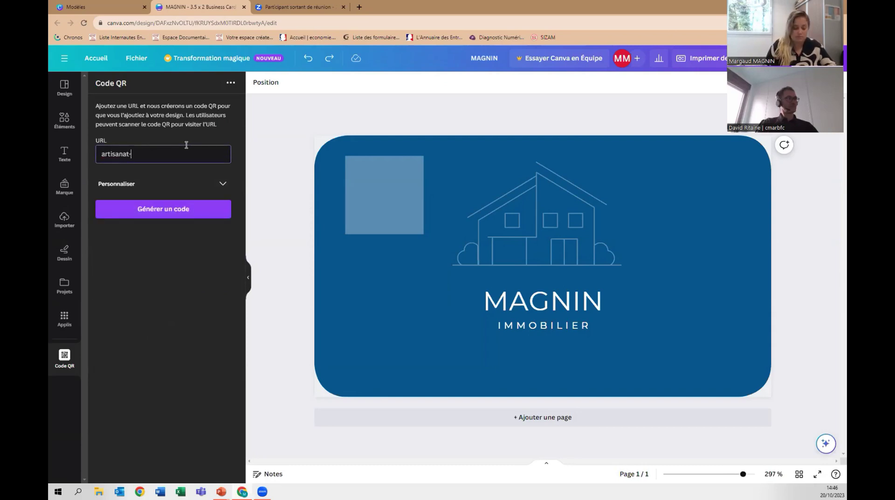
pyautogui.write('bfc.fr')
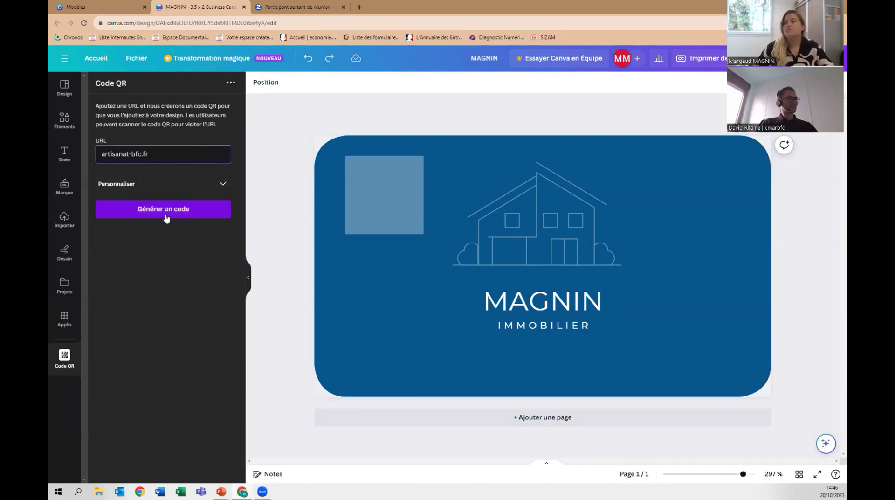
pyautogui.click(162, 209)
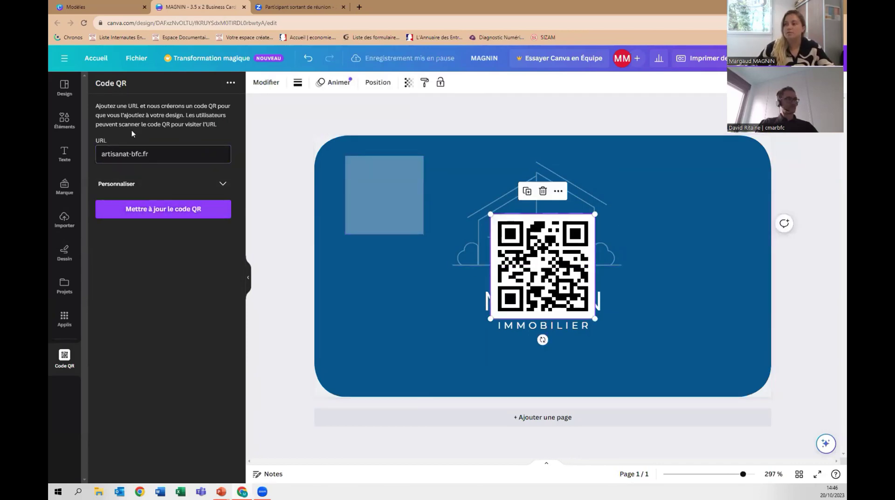
pyautogui.click(170, 187)
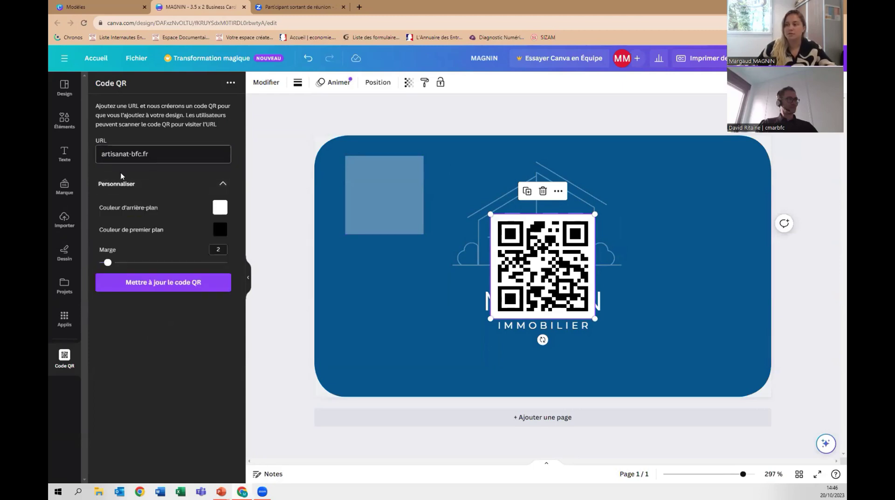
pyautogui.press('Delete')
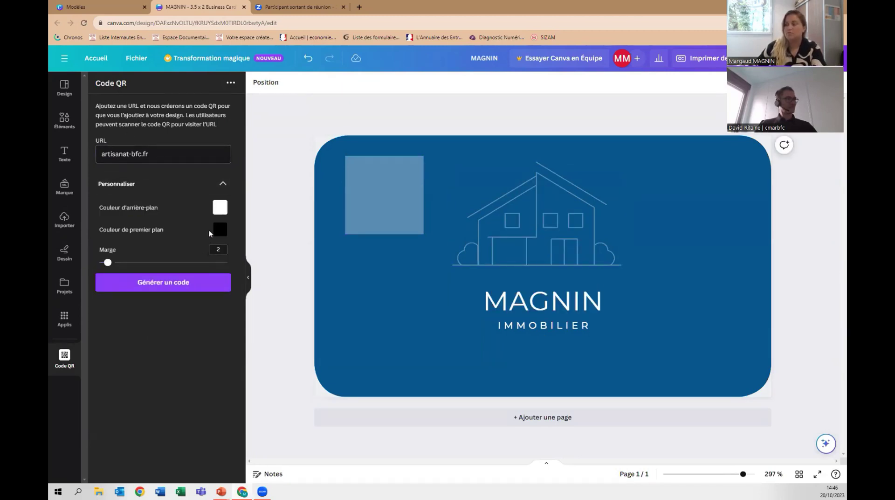
# Regenerate the QR code with dusty-pink background and light grey foreground, placed beside MAGNIN.
pyautogui.click(220, 207)
pyautogui.click(275, 249)
pyautogui.click(192, 236)
pyautogui.click(220, 229)
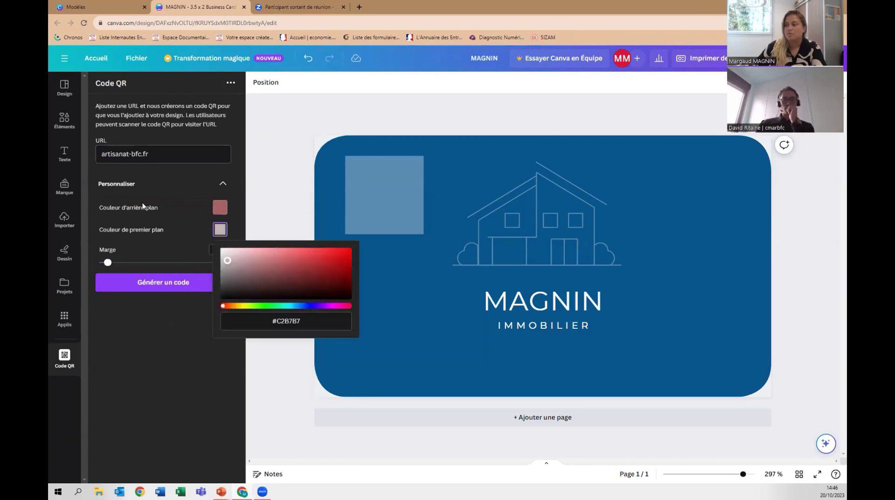
pyautogui.click(140, 252)
pyautogui.click(125, 279)
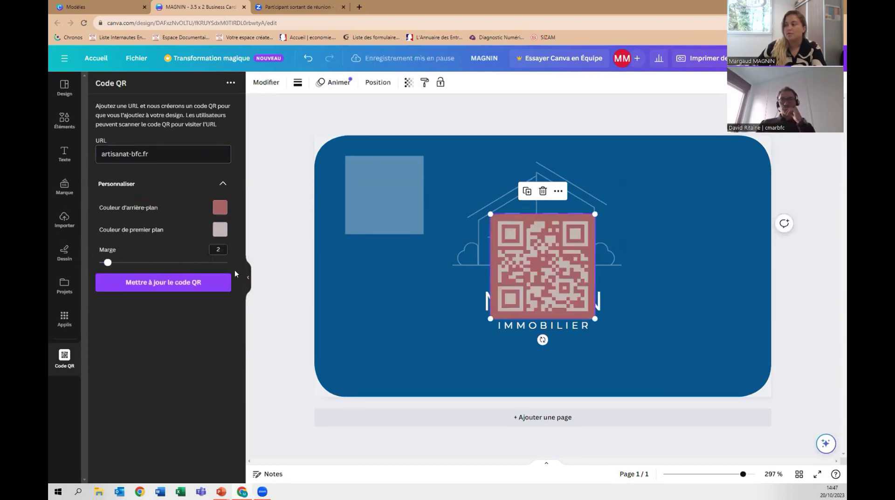
pyautogui.moveTo(544, 247); pyautogui.dragTo(391, 313)
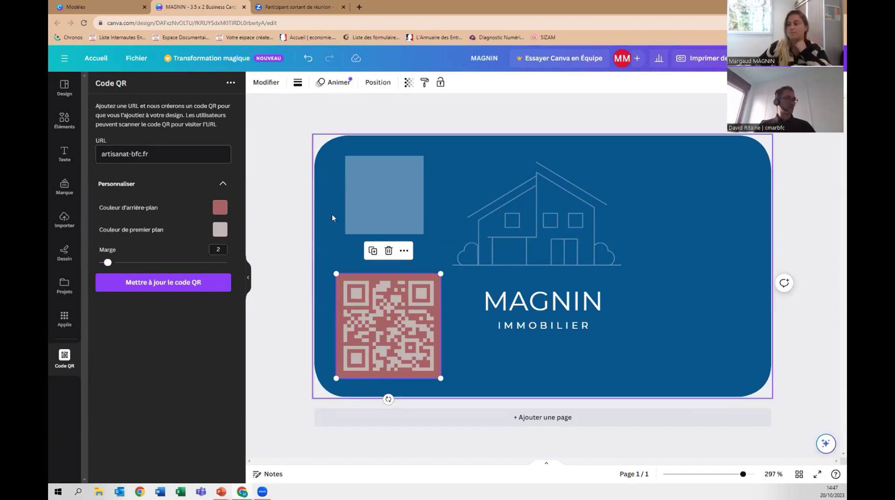
# Switch the side panel to Éléments to show the Illustrations library.
pyautogui.moveTo(63, 358)
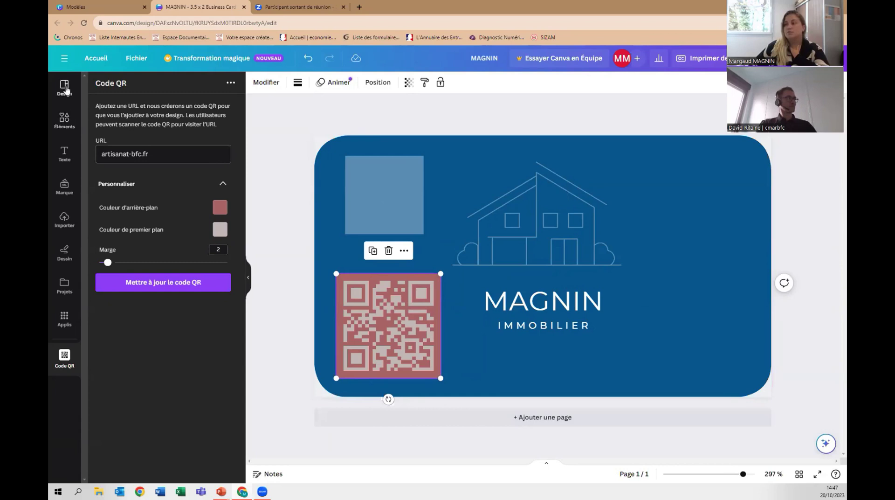
pyautogui.click(64, 130)
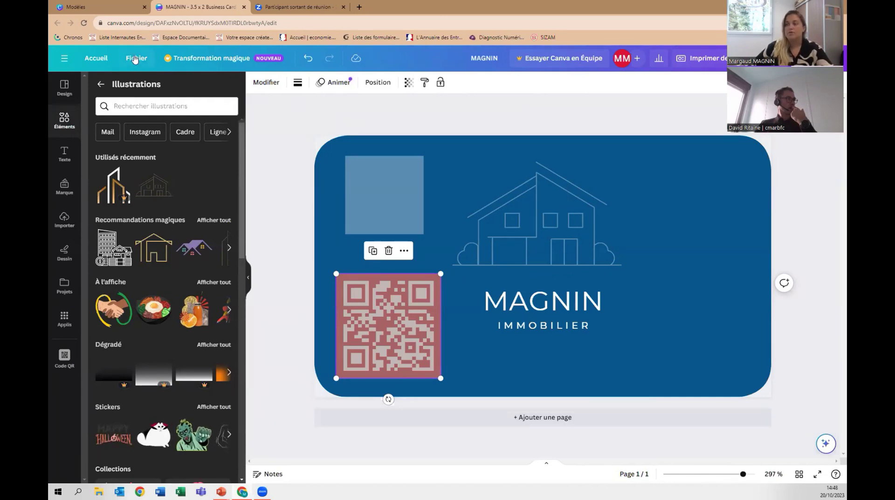
# Review the download settings, keeping PNG as the file type.
pyautogui.click(134, 59)
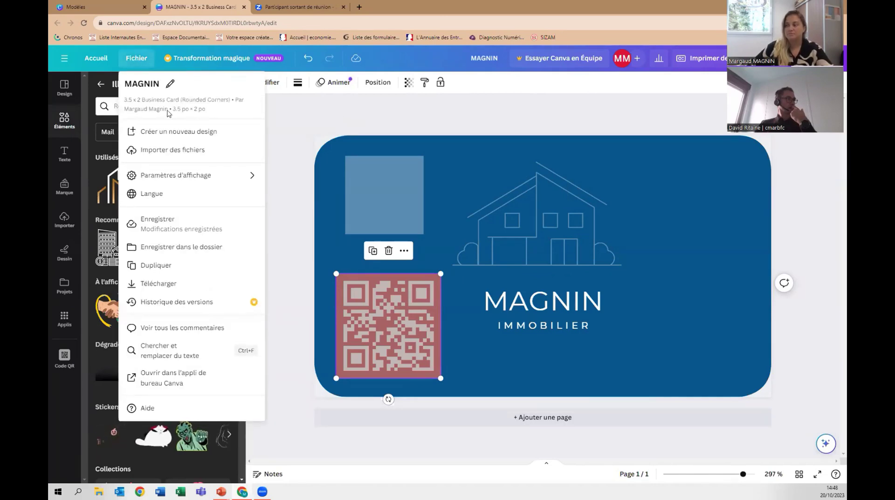
pyautogui.click(156, 284)
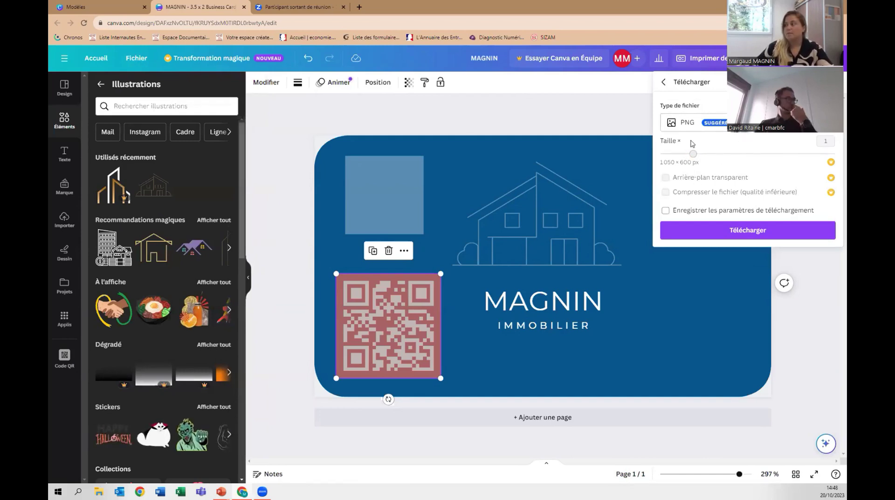
pyautogui.click(730, 130)
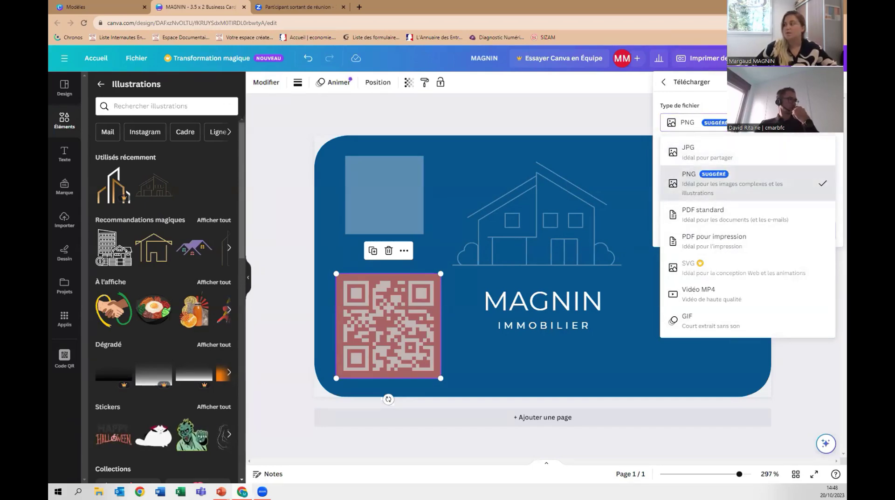
pyautogui.click(793, 186)
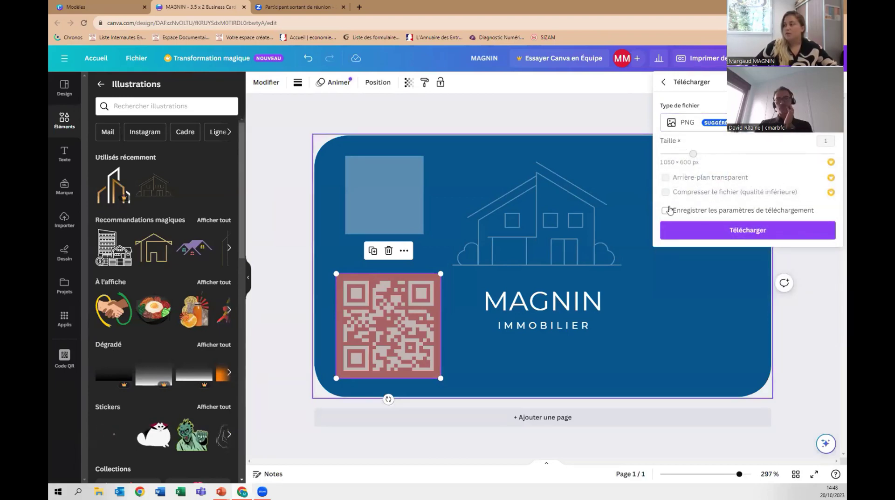
pyautogui.click(536, 219)
# Duplicate the card to a second page, download only Page 1 as PNG, then open Imprimer.
pyautogui.click(740, 133)
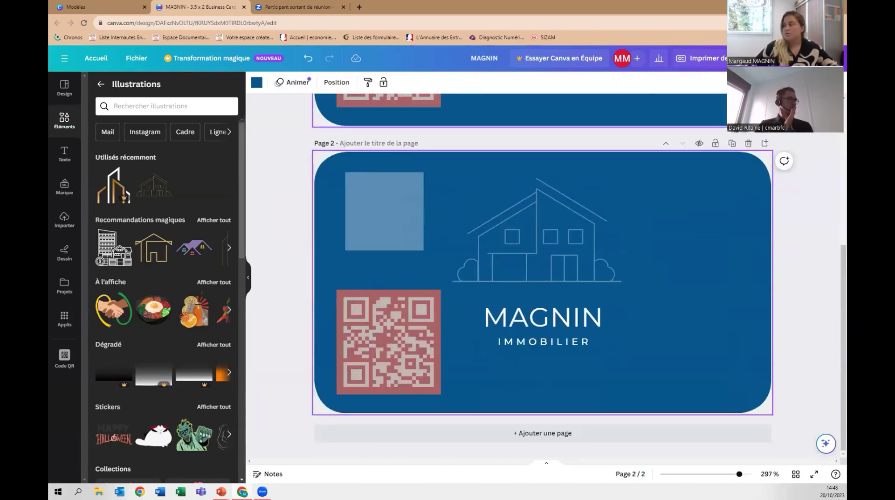
pyautogui.click(134, 56)
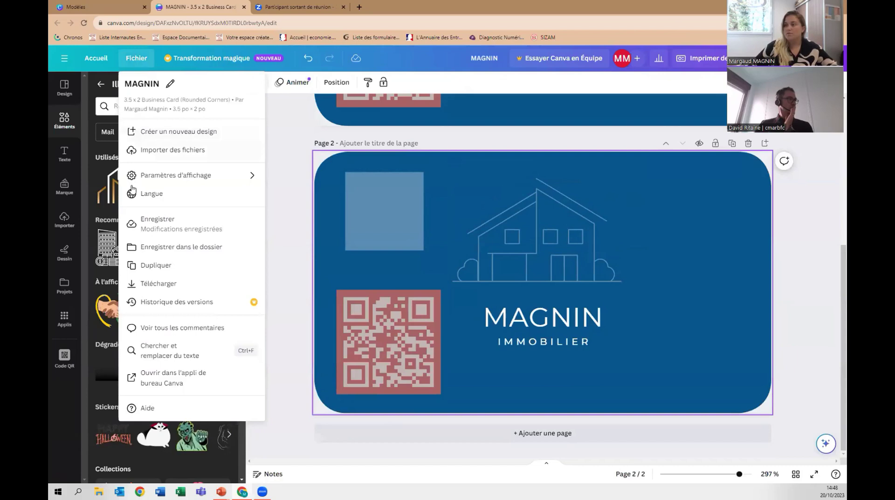
pyautogui.click(149, 282)
pyautogui.click(732, 226)
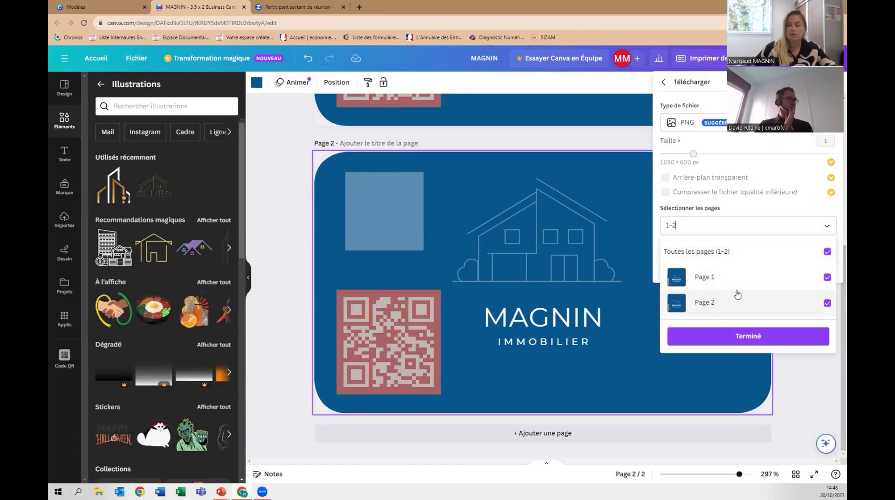
pyautogui.click(828, 277)
pyautogui.click(828, 304)
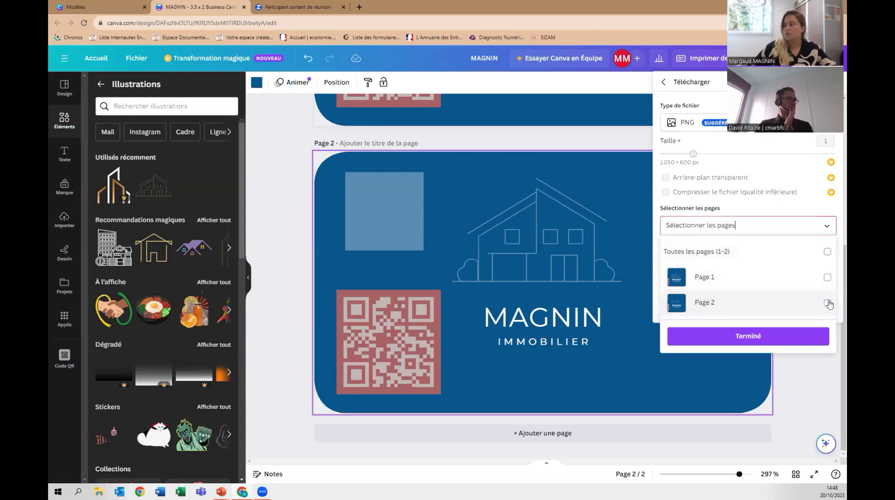
pyautogui.click(828, 279)
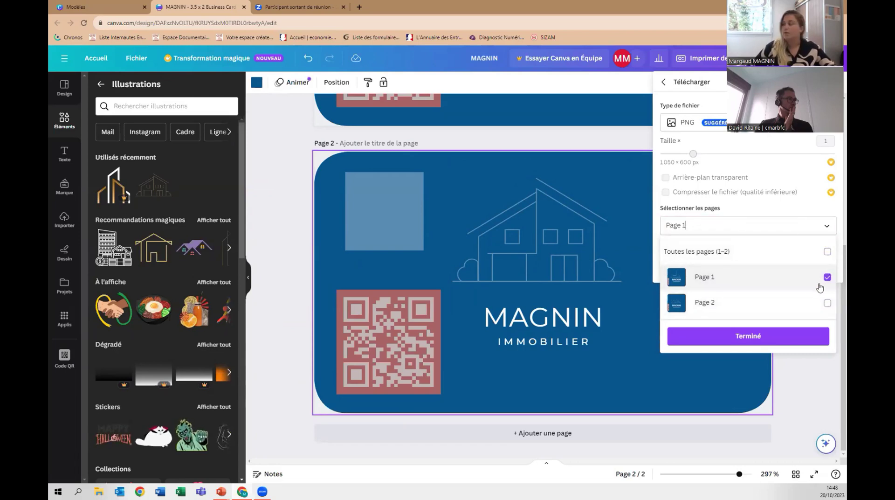
pyautogui.click(746, 340)
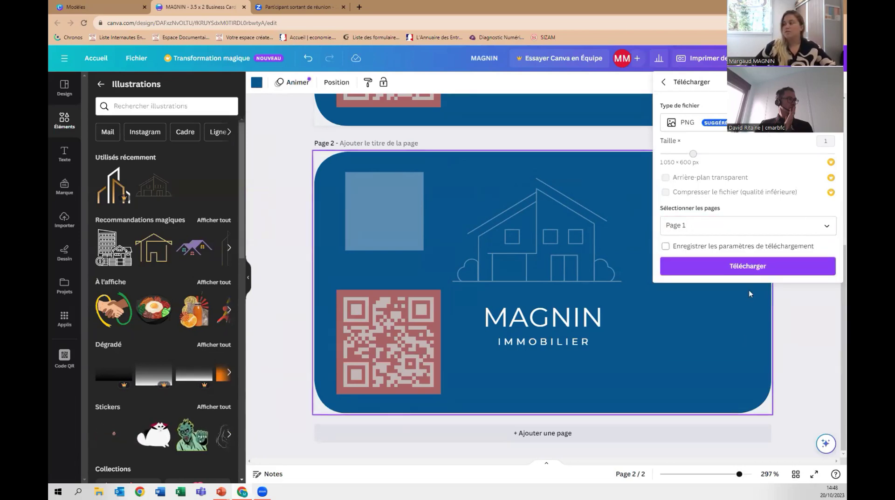
pyautogui.click(750, 272)
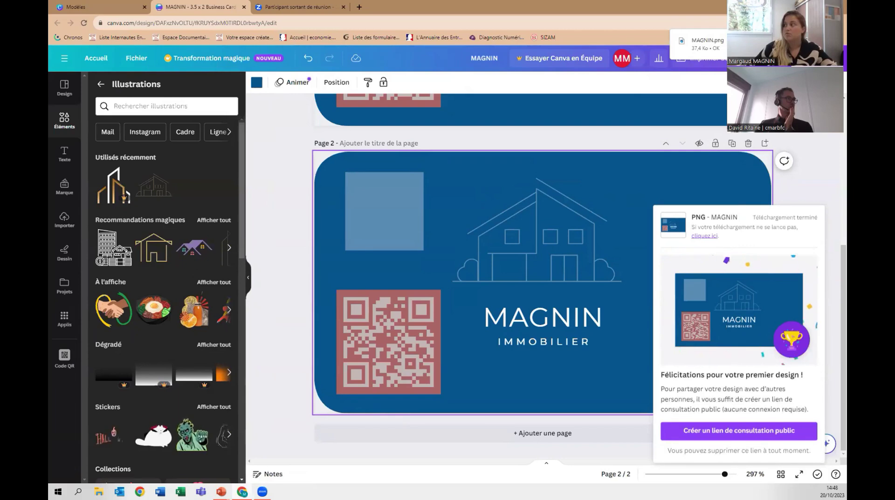
pyautogui.click(818, 135)
pyautogui.scroll(5, 768, 299)
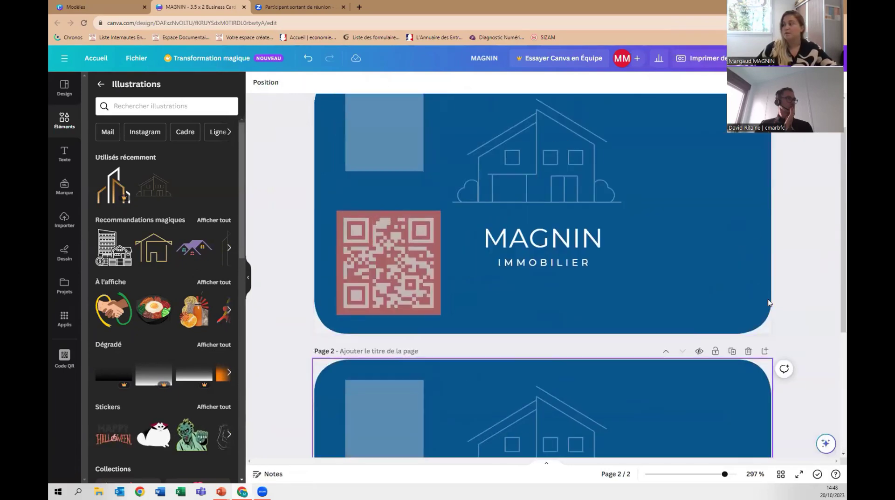
pyautogui.click(718, 58)
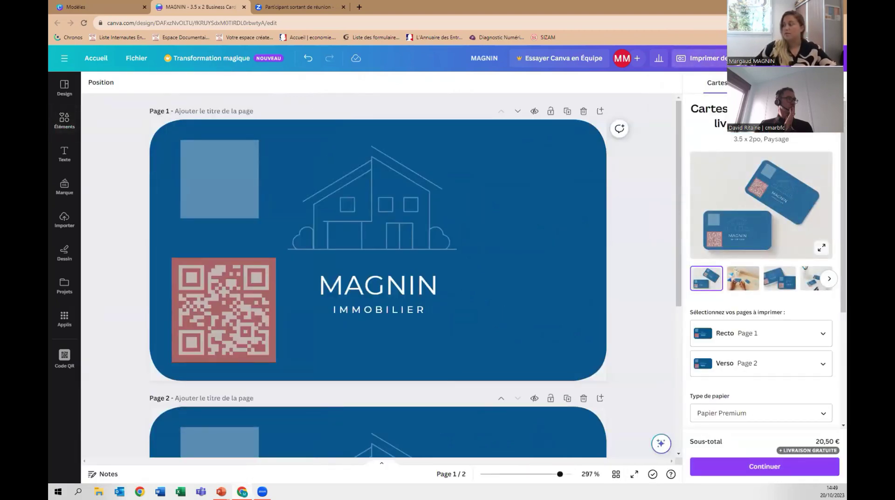
# Confirm Premium paper, matte finish and 50 cards at 20,50 €, then close without ordering.
pyautogui.scroll(-4, 782, 221)
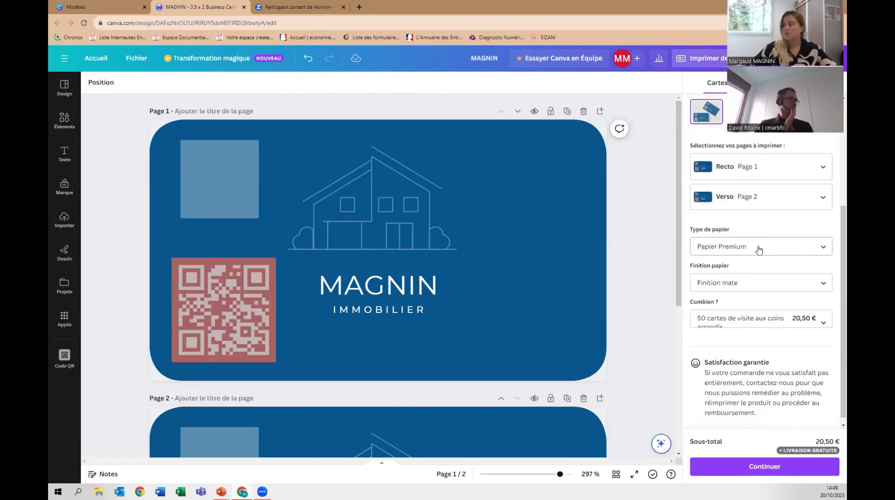
pyautogui.click(759, 250)
pyautogui.click(759, 249)
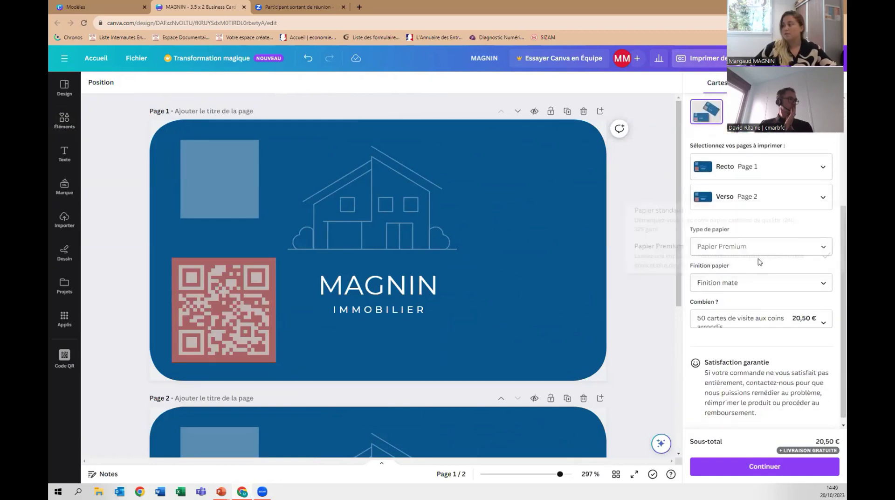
pyautogui.click(756, 284)
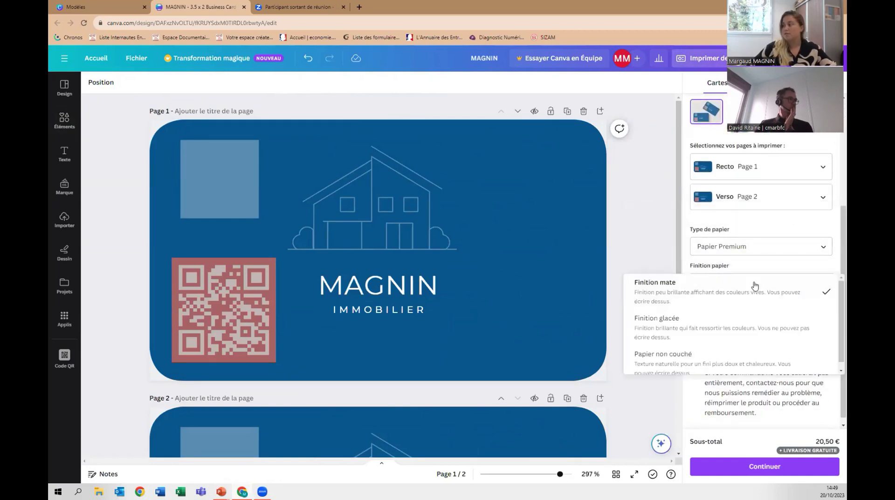
pyautogui.click(760, 224)
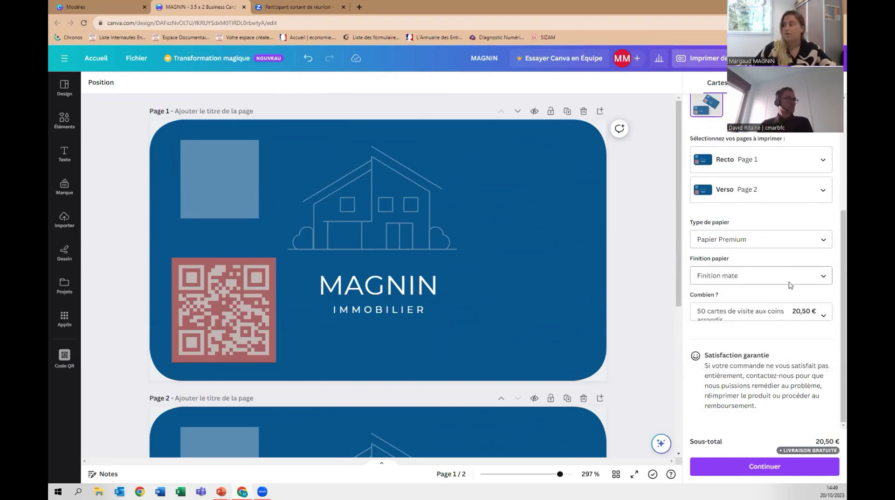
pyautogui.click(779, 316)
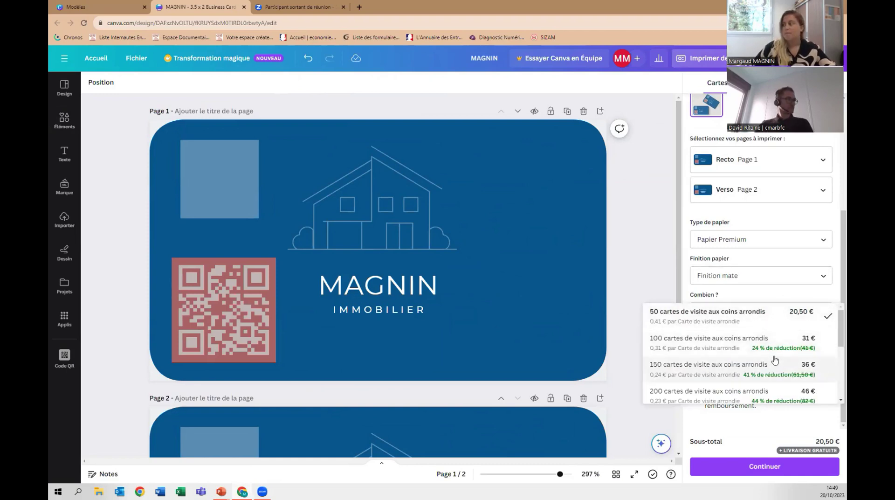
pyautogui.click(779, 224)
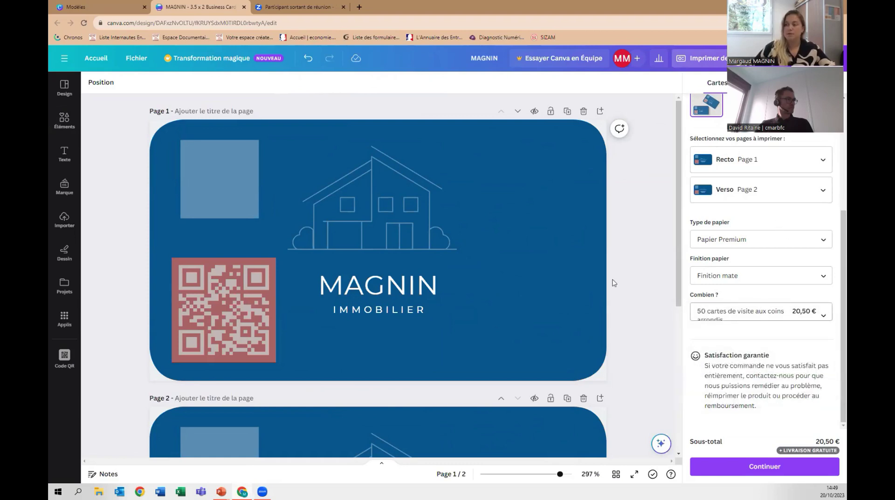
pyautogui.scroll(4, 762, 233)
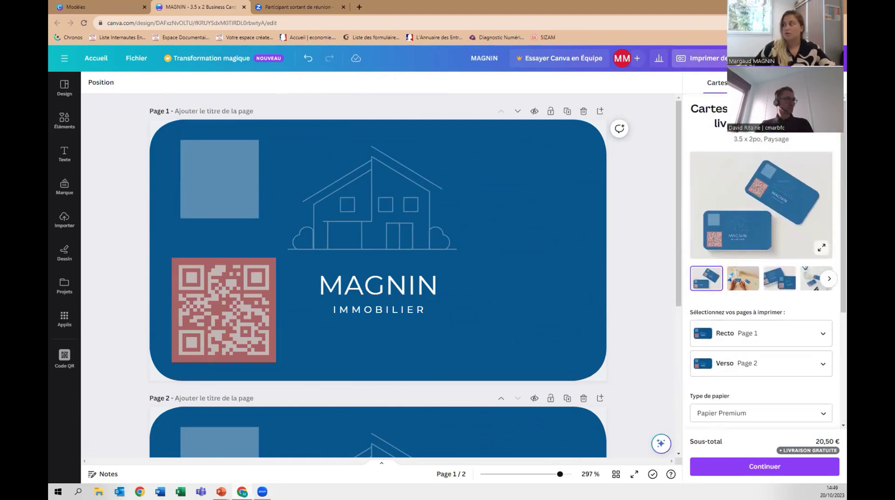
pyautogui.click(593, 150)
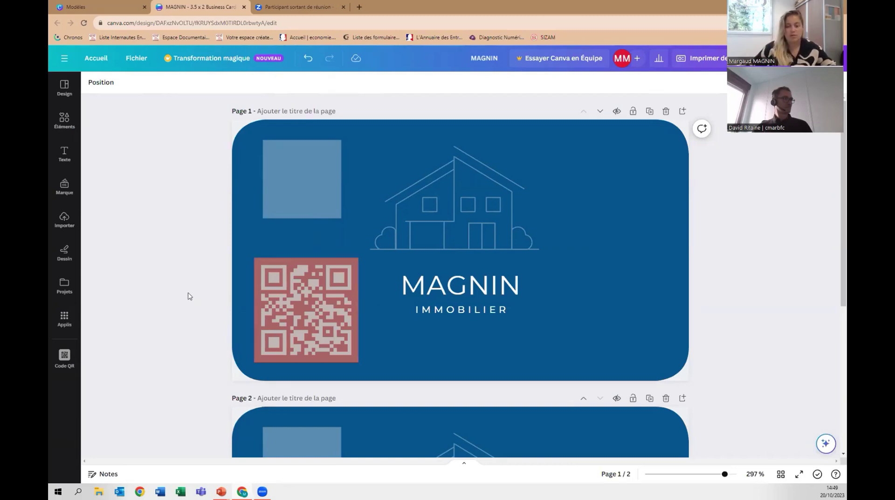
# Open Applis in the sidebar and scroll down through the apps list.
pyautogui.click(65, 319)
pyautogui.scroll(-4, 168, 304)
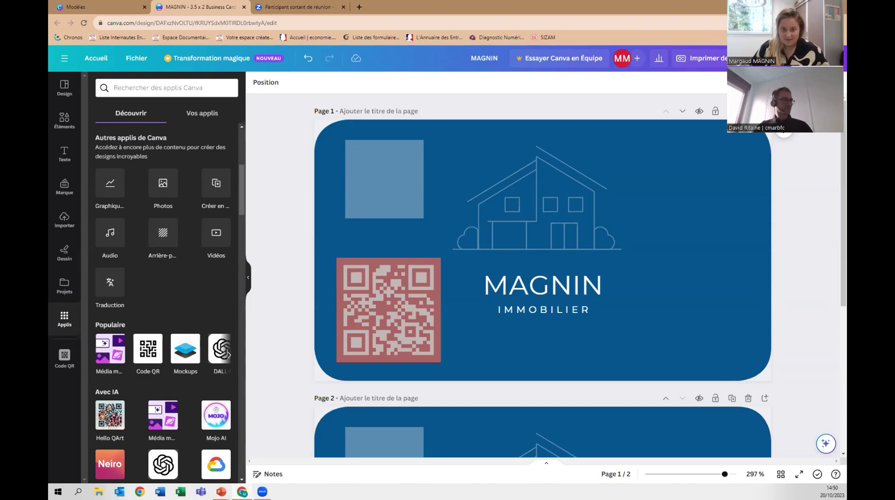
# Go to Accueil, dismiss the Studio magique pop-up, and scroll through Designs récents.
pyautogui.click(97, 59)
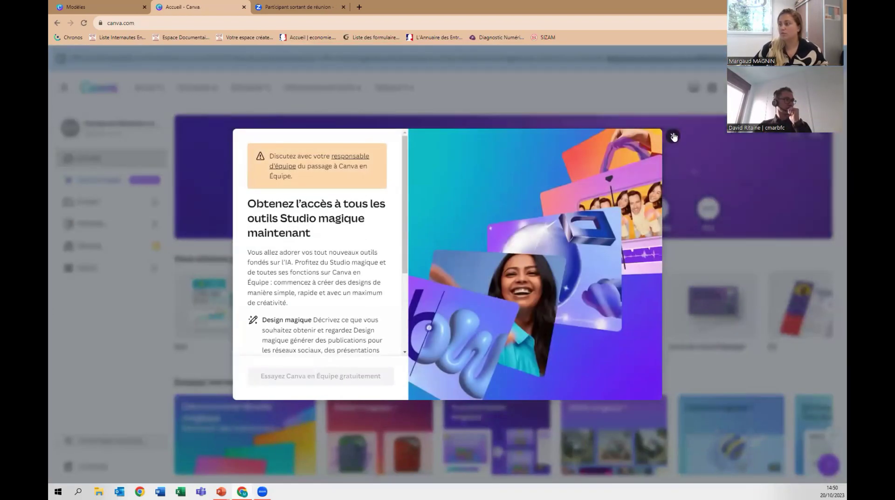
pyautogui.click(673, 136)
pyautogui.scroll(-5, 556, 220)
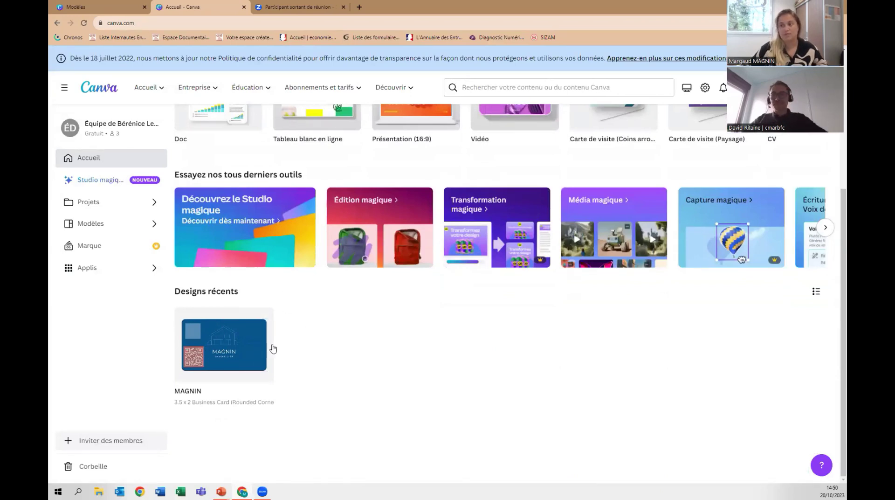
pyautogui.scroll(1, 327, 351)
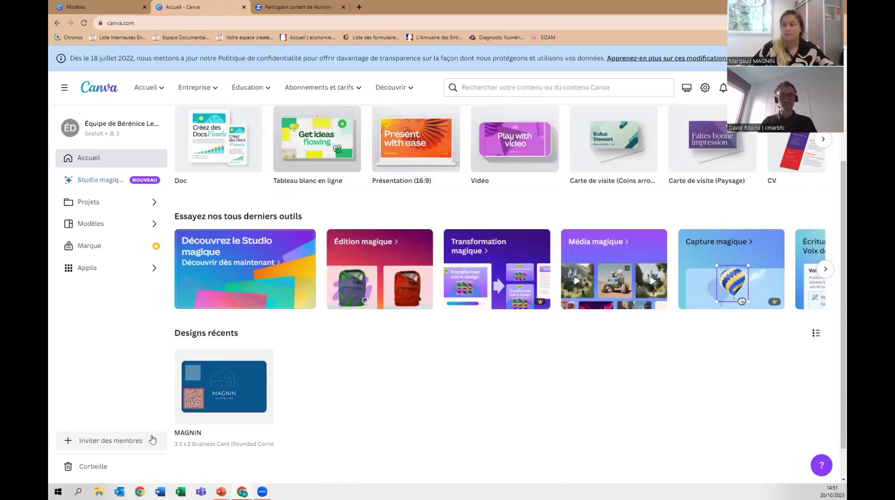
# Open sharing for the MAGNIN design, enter a collaborator's e-mail, then close the dialog.
pyautogui.click(241, 360)
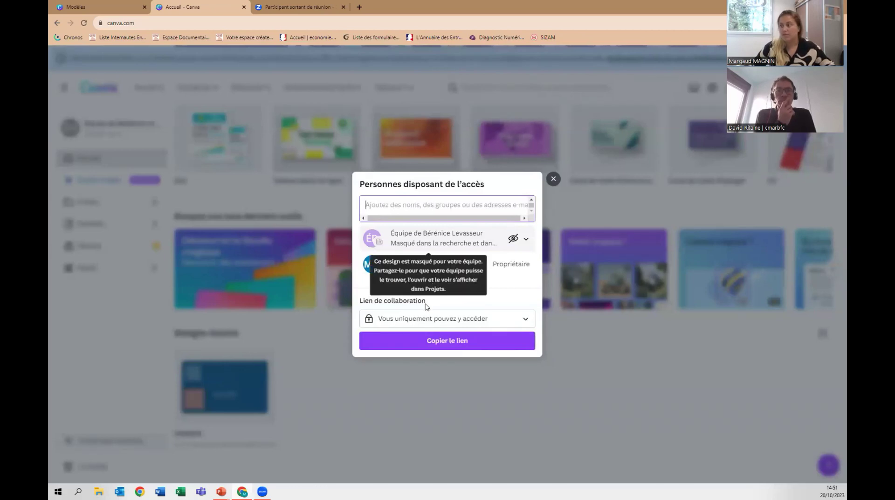
pyautogui.click(449, 320)
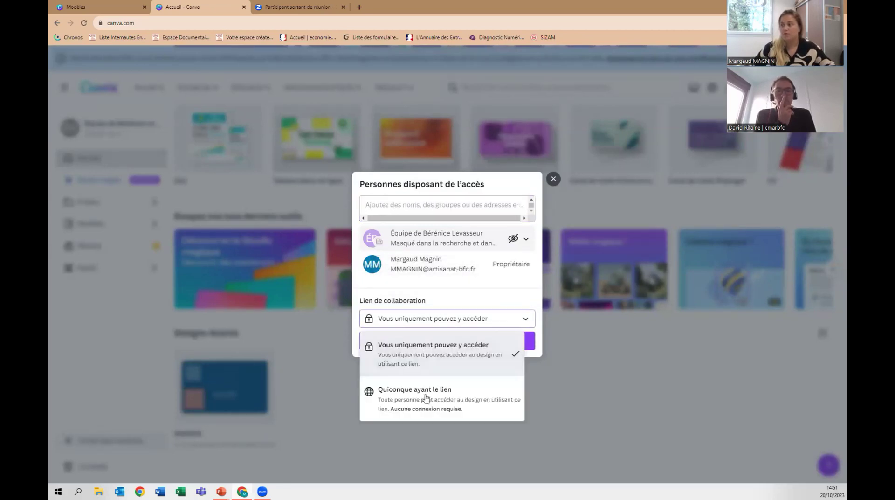
pyautogui.click(395, 204)
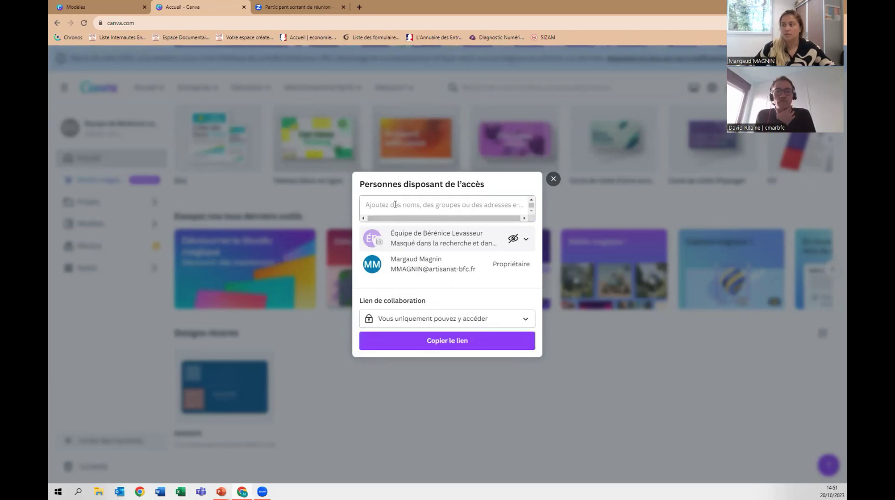
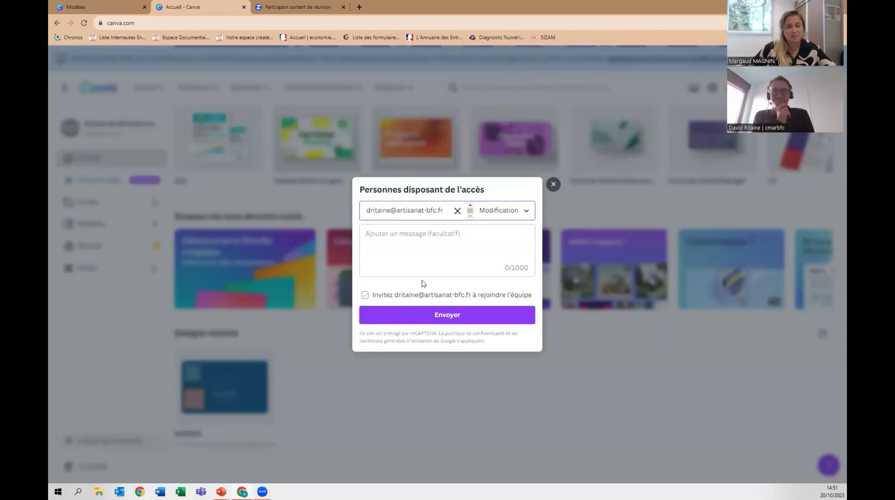
pyautogui.click(553, 185)
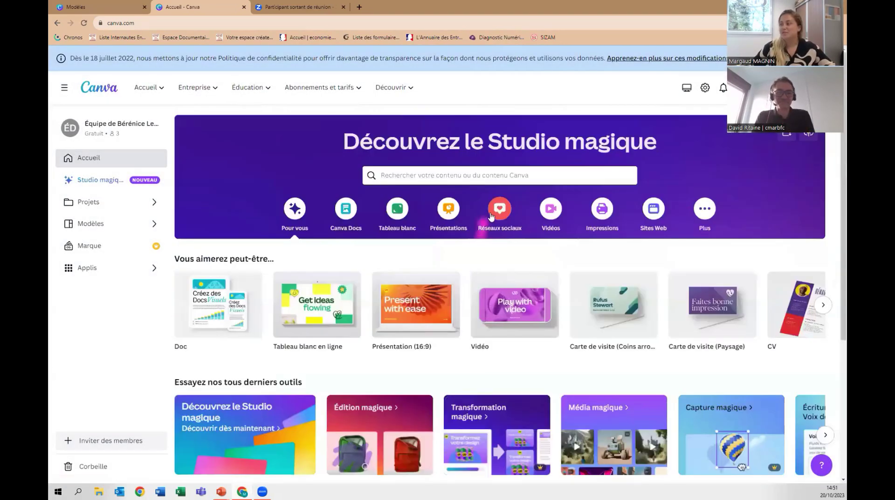
# Create a blank Instagram post from the social media designs and dismiss the collaboration tip.
pyautogui.click(495, 212)
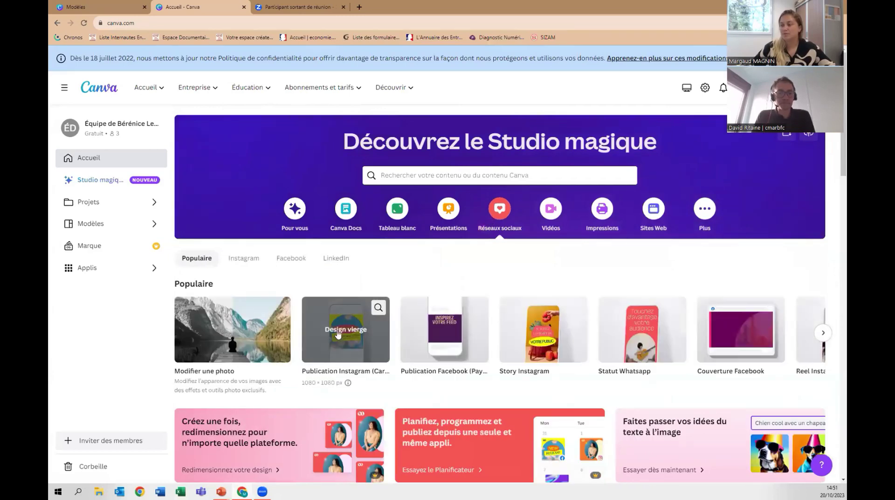
pyautogui.click(339, 333)
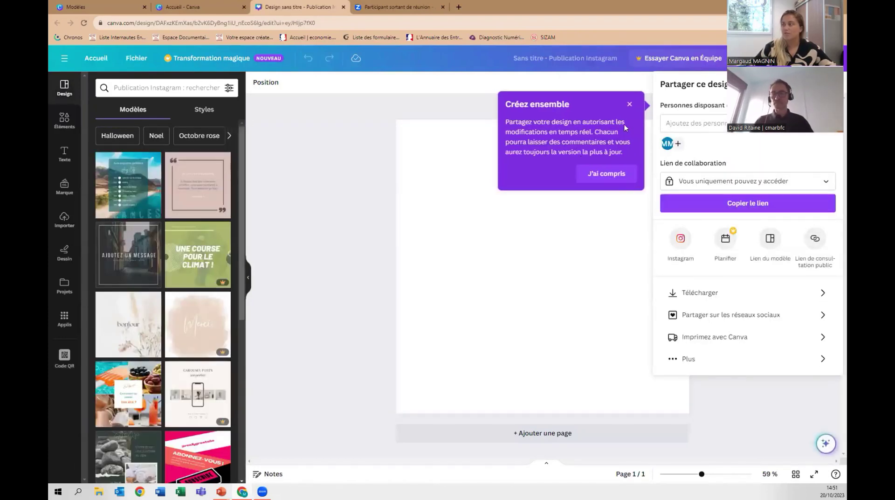
pyautogui.click(630, 104)
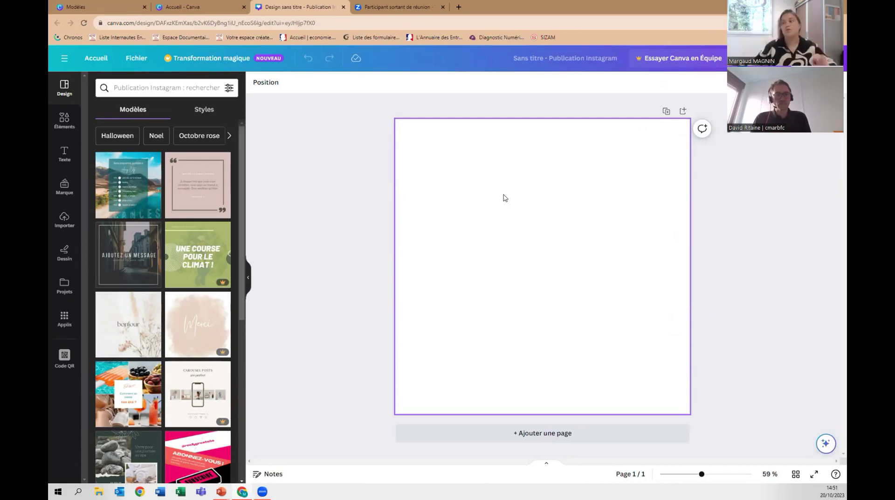
# Browse the Uploads, Brand, Text and Elements panels of the blank post.
pyautogui.scroll(-3, 185, 251)
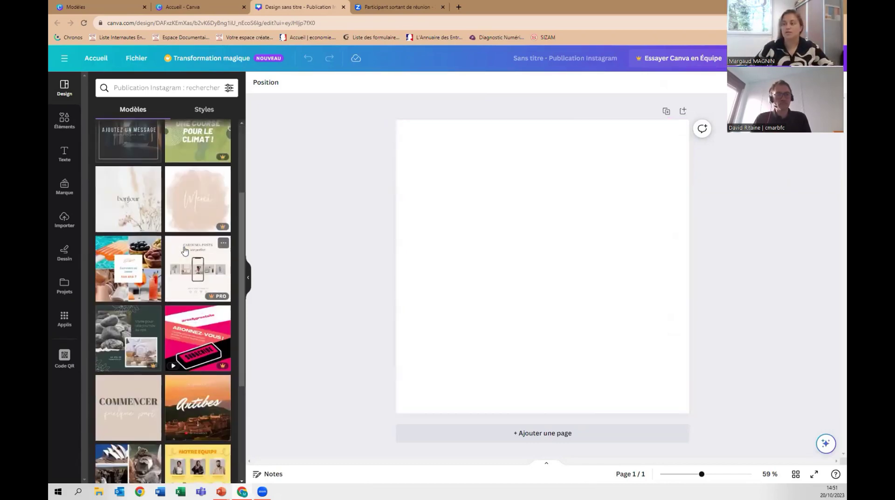
pyautogui.scroll(-6, 186, 251)
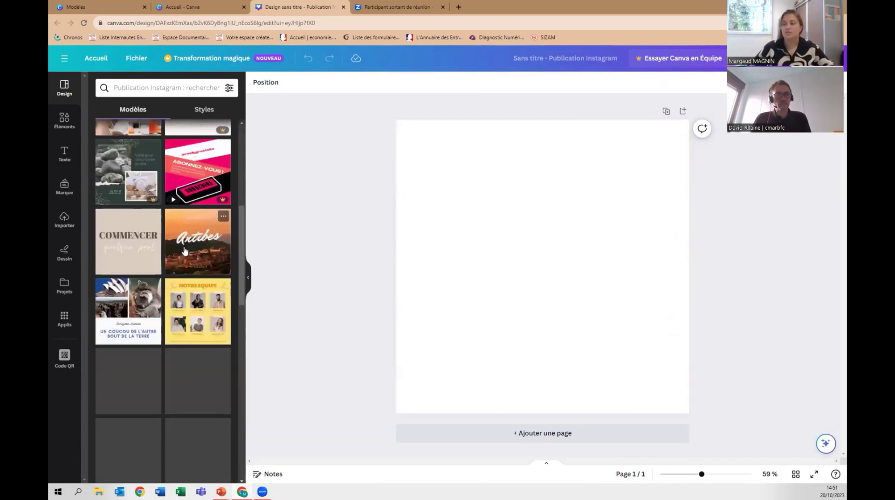
pyautogui.click(65, 220)
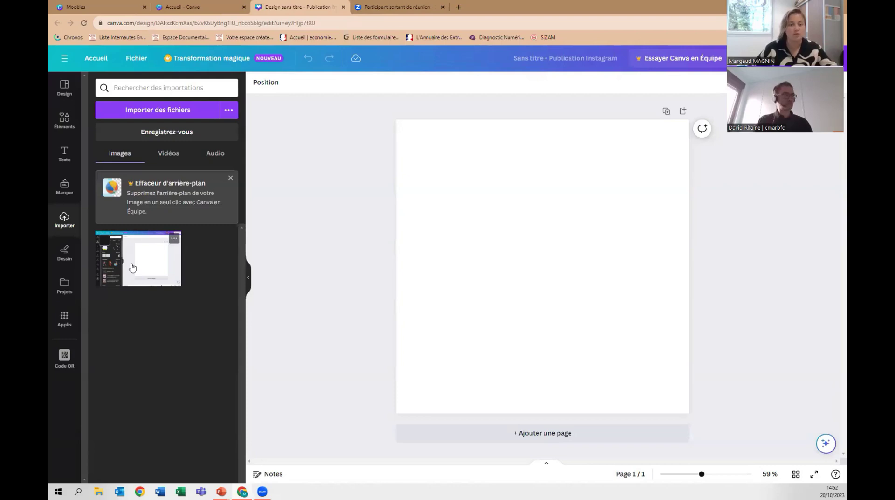
pyautogui.click(64, 187)
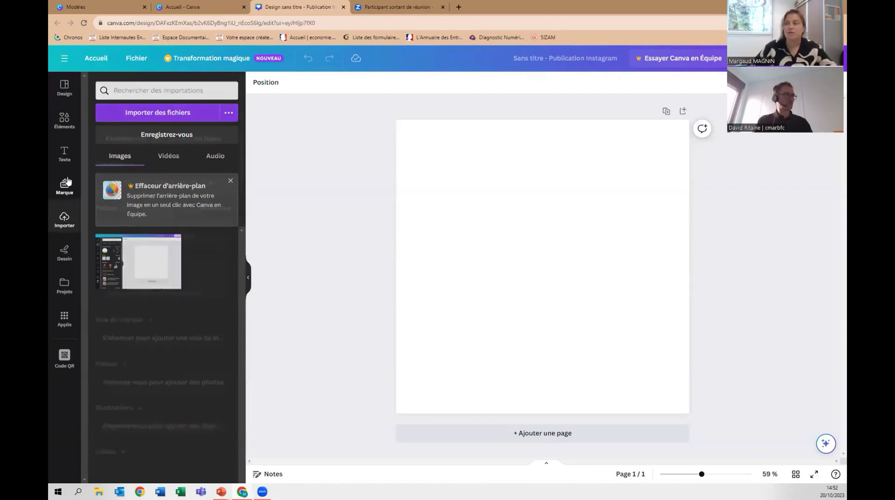
pyautogui.click(65, 154)
pyautogui.click(65, 121)
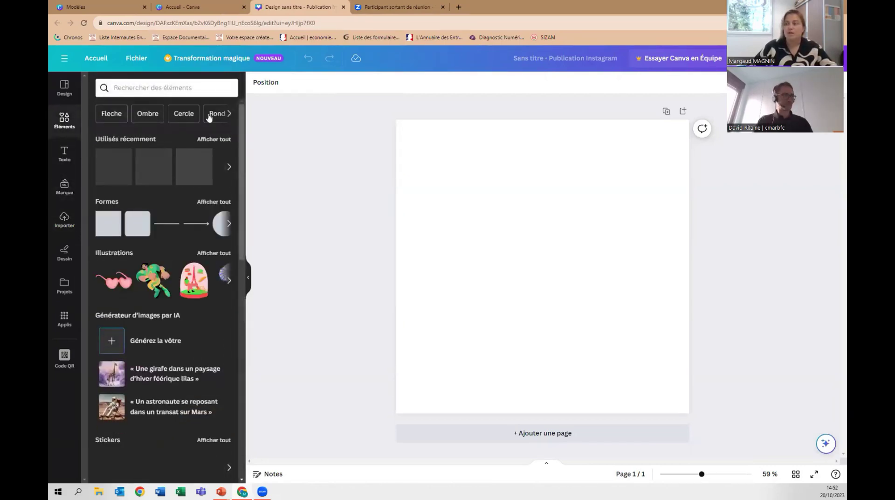
# Open the page's background colour choices, then return to the Canva home page.
pyautogui.click(490, 164)
pyautogui.click(256, 85)
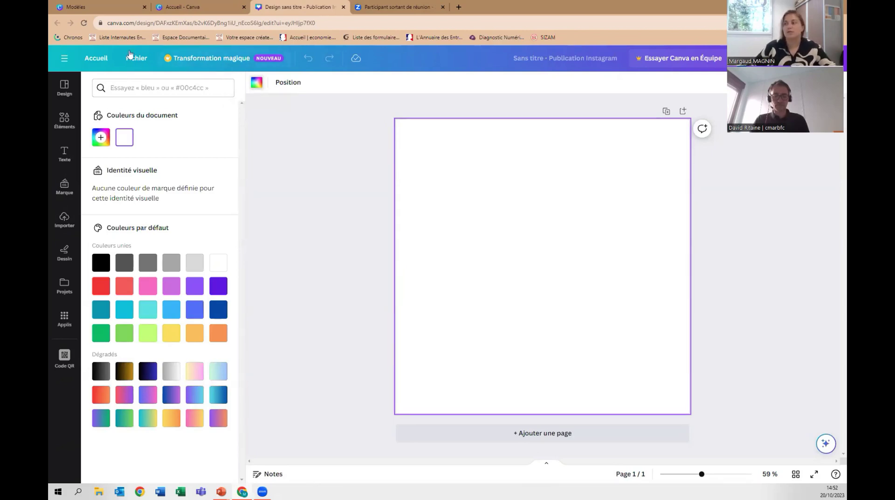
pyautogui.click(96, 58)
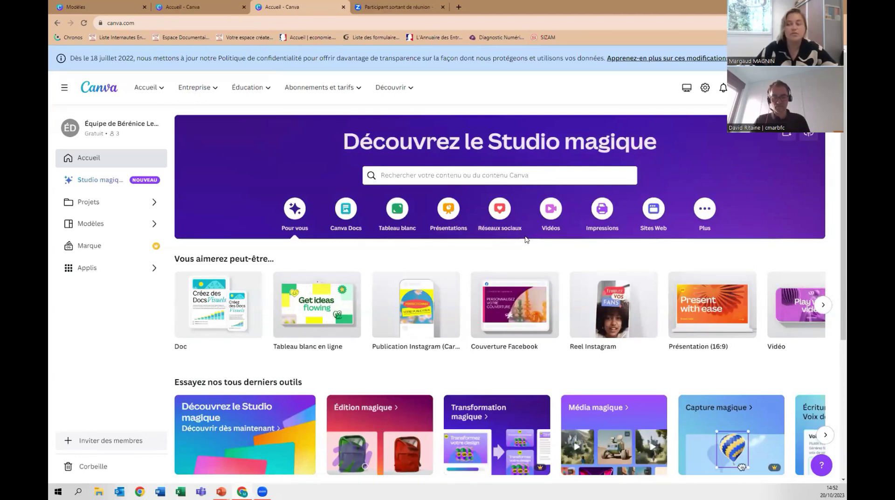
# Make an Instagram post with the 'Beige Fonds et Simple Bordure' quote template, select its text, then go home.
pyautogui.click(418, 301)
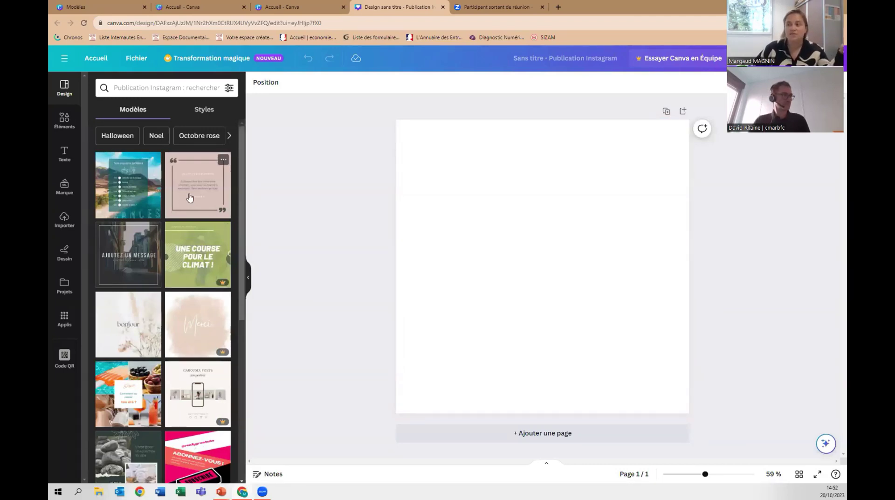
pyautogui.click(190, 197)
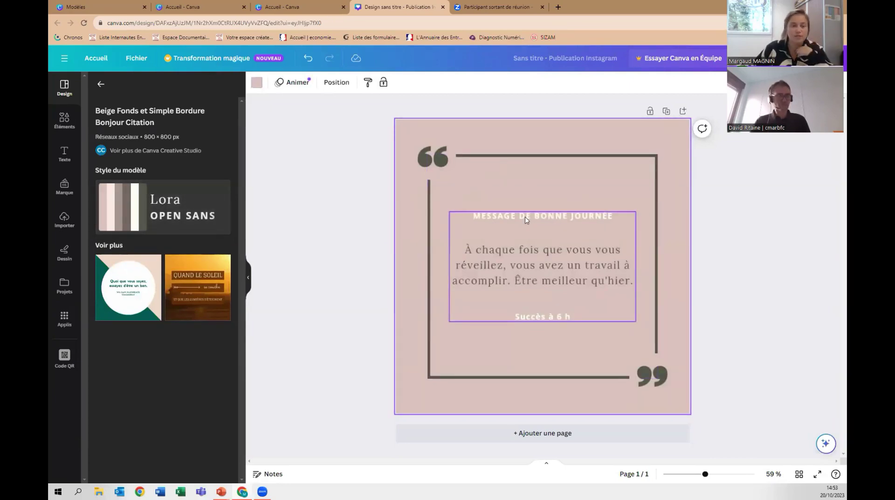
pyautogui.click(518, 228)
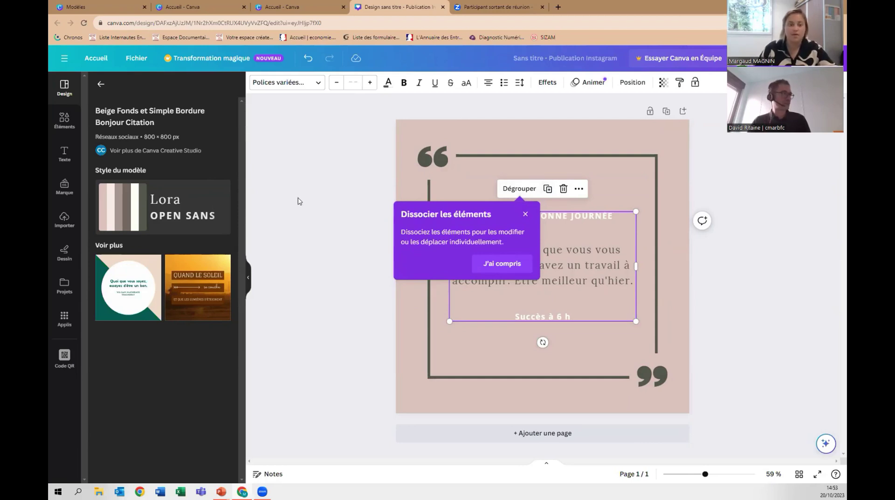
pyautogui.click(104, 61)
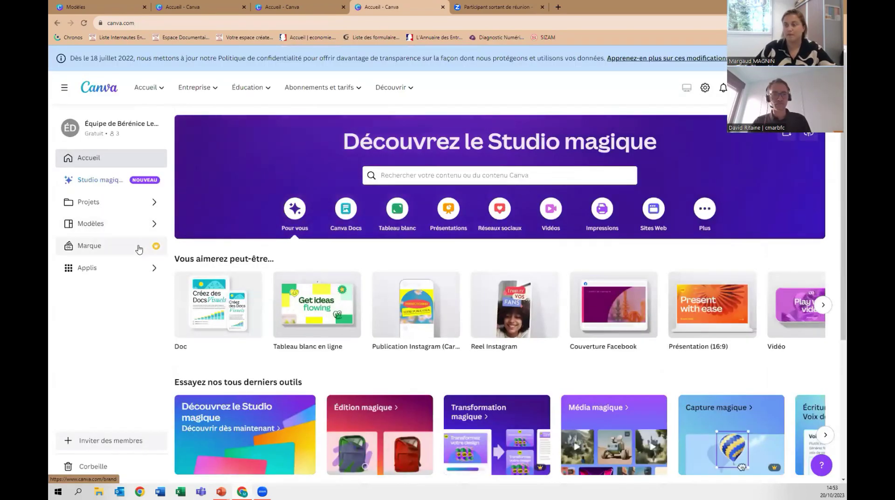
pyautogui.click(139, 247)
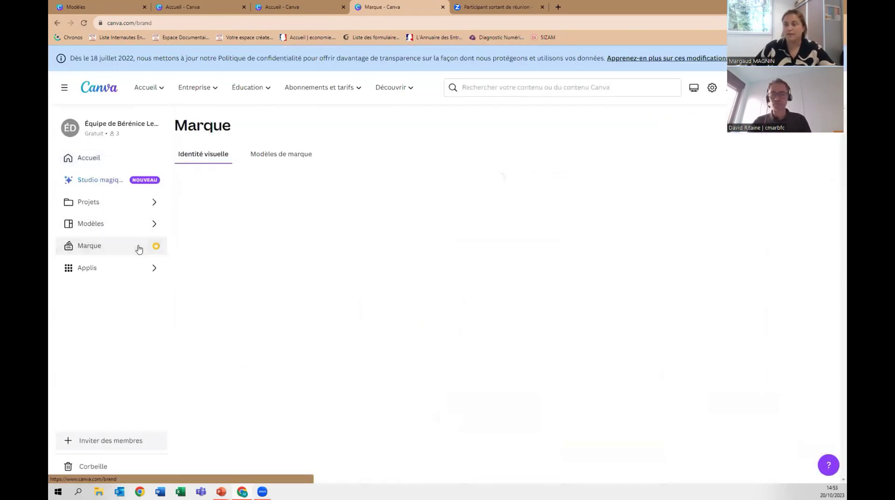
pyautogui.scroll(-4, 366, 306)
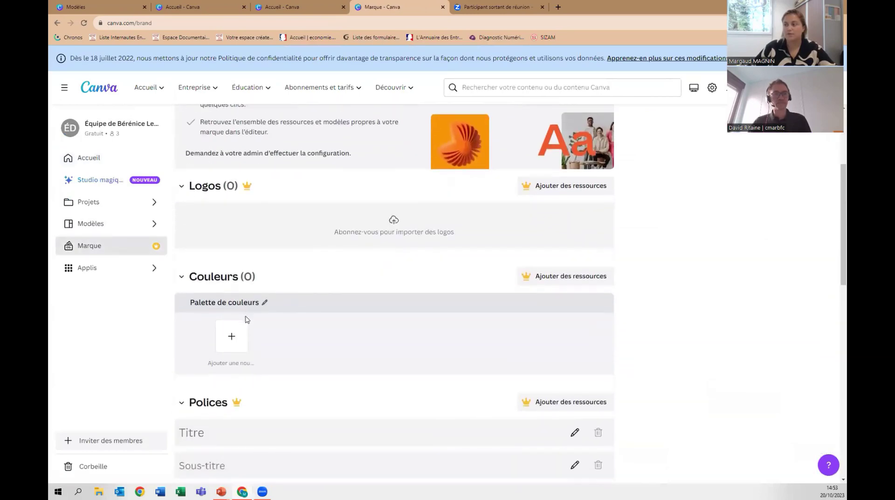
pyautogui.click(232, 336)
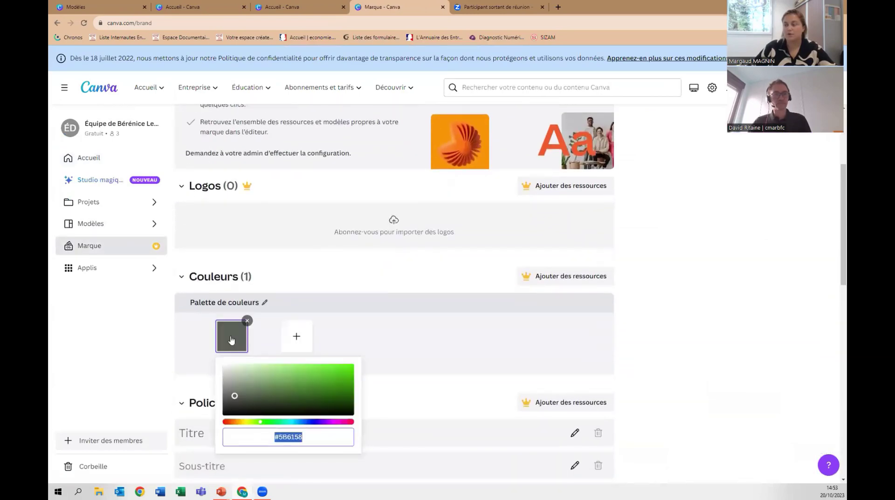
pyautogui.click(283, 340)
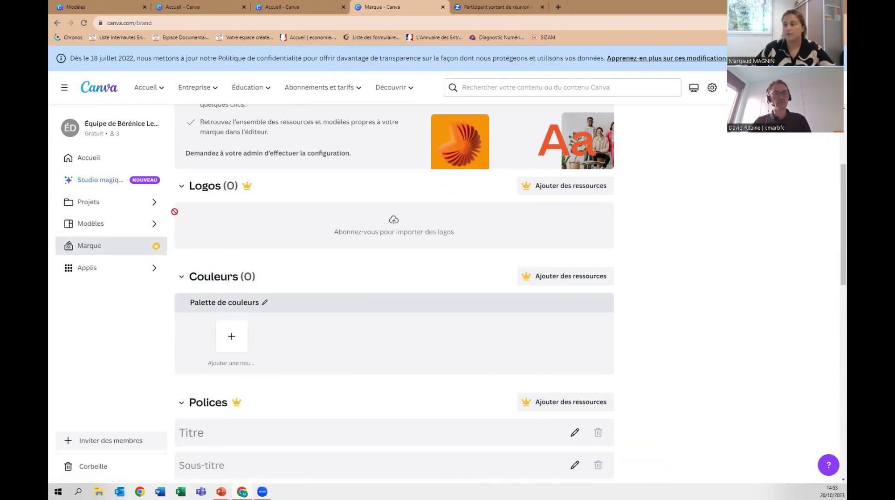
pyautogui.click(93, 157)
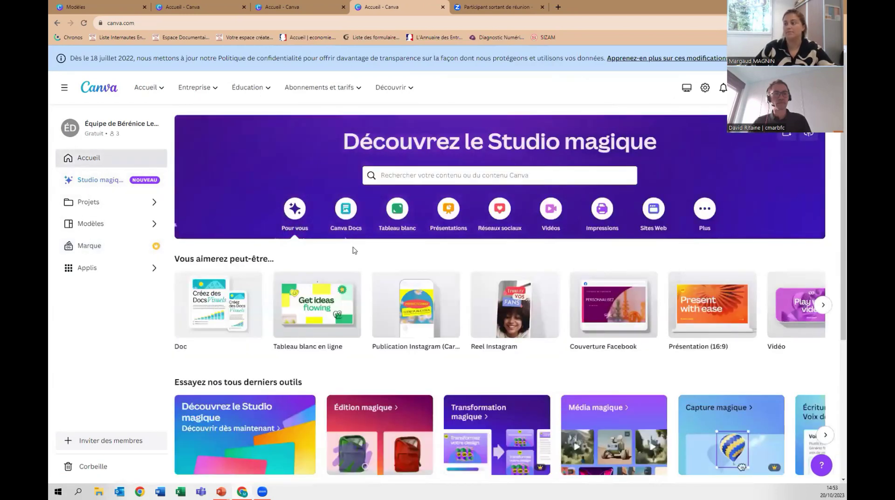
# Start a blank Instagram post and place three grey rounded squares on it.
pyautogui.click(408, 305)
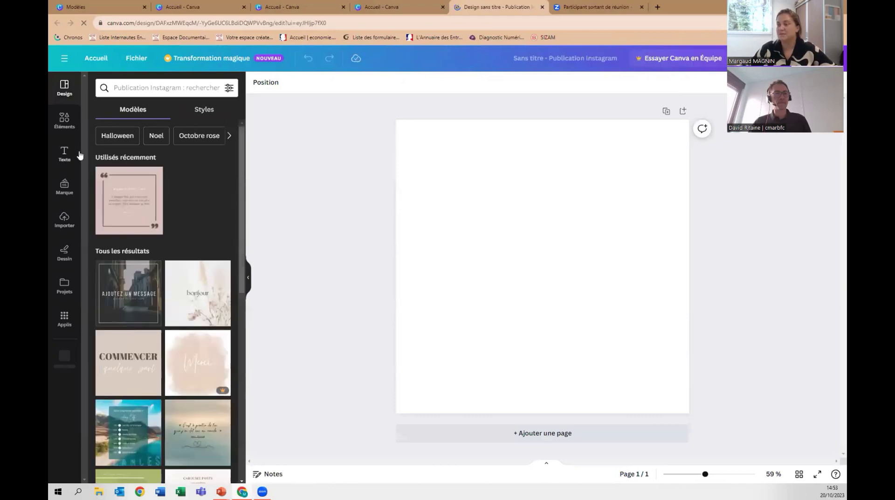
pyautogui.click(65, 119)
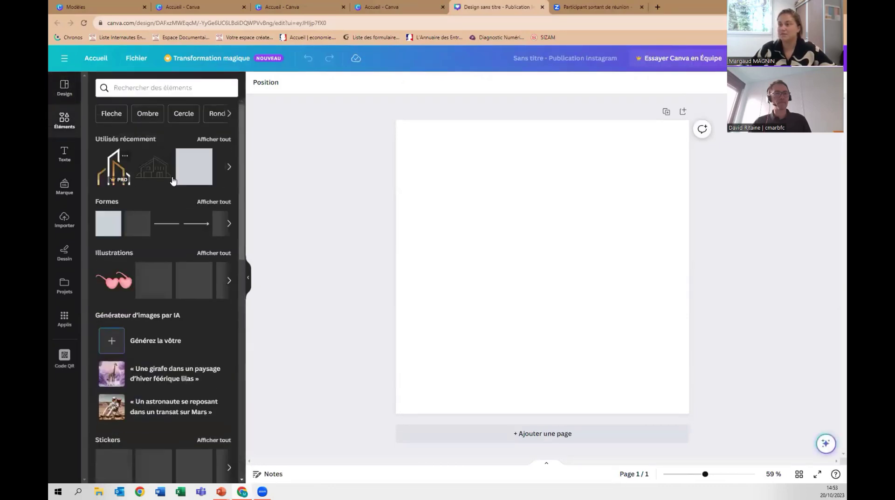
pyautogui.click(137, 223)
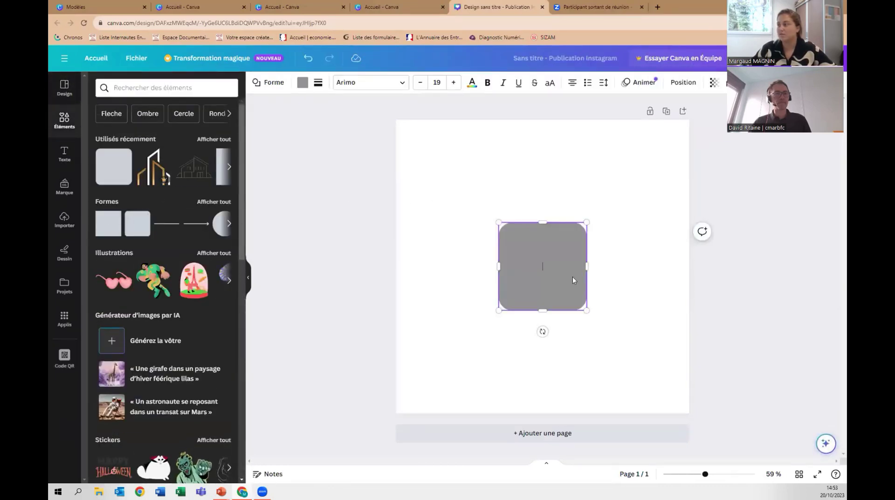
pyautogui.moveTo(544, 262); pyautogui.dragTo(597, 191)
pyautogui.hotkey('ctrl', 'd')
pyautogui.click(441, 208)
pyautogui.hotkey('ctrl', 'd')
pyautogui.moveTo(441, 208); pyautogui.dragTo(488, 336)
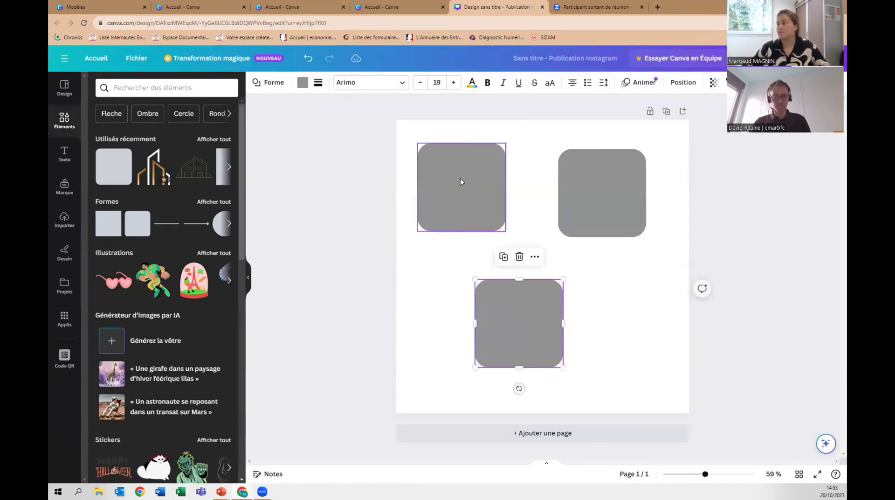
# Recolour the upper-left square dusky red #A85E5E.
pyautogui.click(460, 181)
pyautogui.click(303, 82)
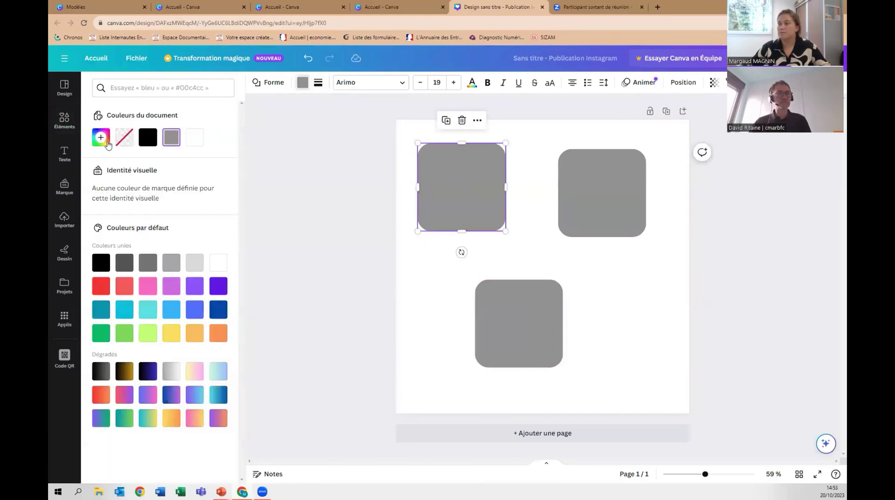
pyautogui.click(100, 138)
pyautogui.click(171, 253)
pyautogui.click(156, 197)
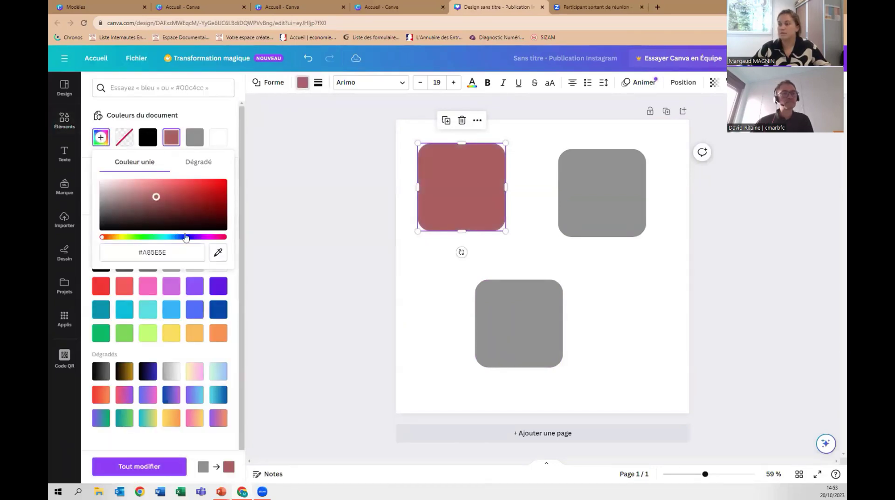
pyautogui.press('Escape')
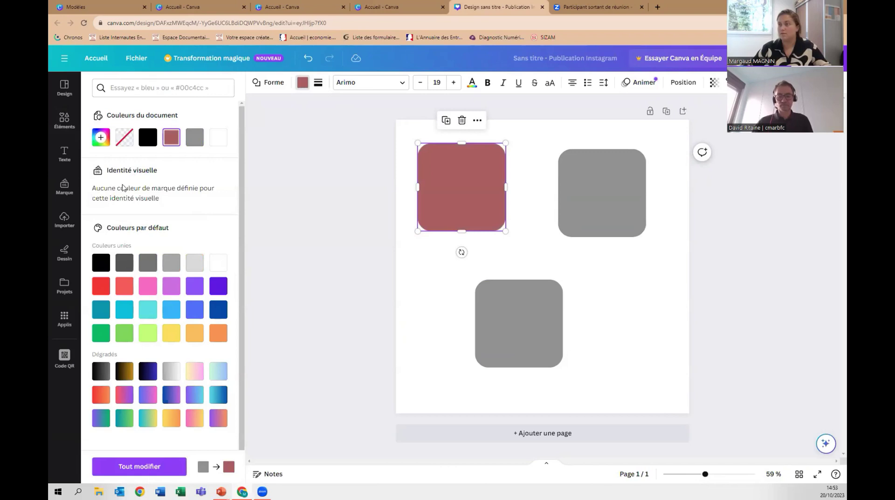
pyautogui.scroll(-1, 188, 223)
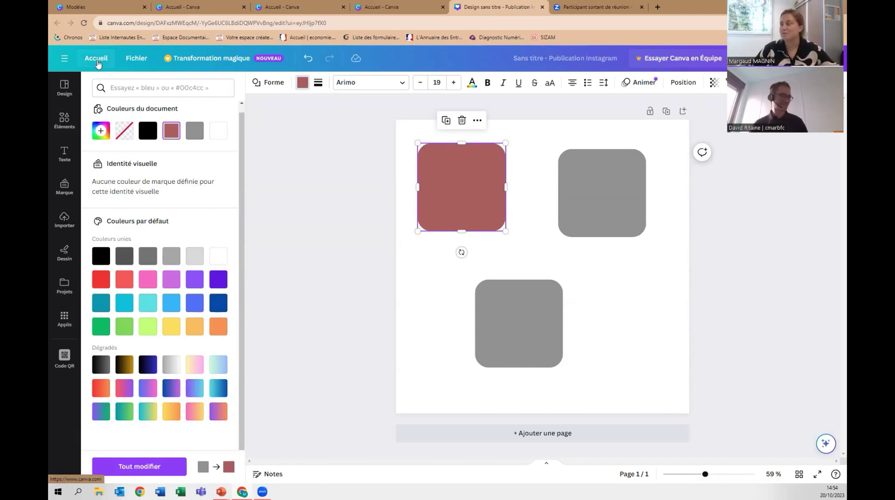
# Open the Brand page and try adding a colour to the brand palette.
pyautogui.click(97, 63)
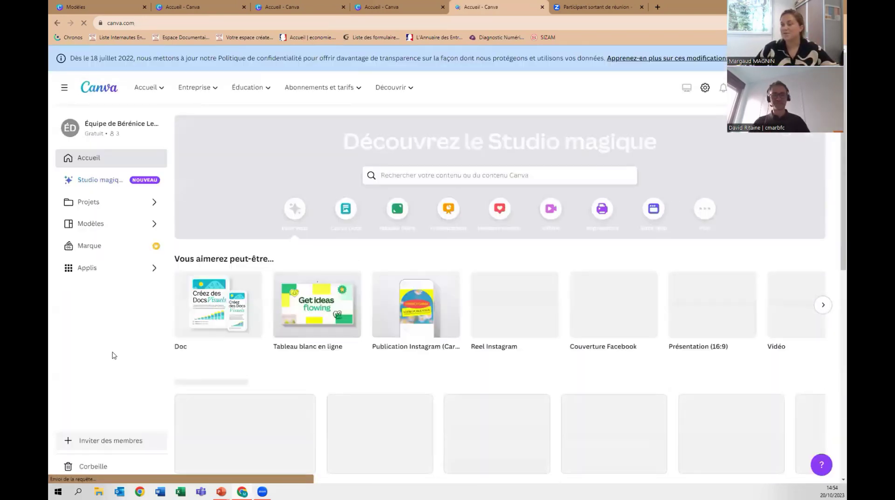
pyautogui.click(120, 246)
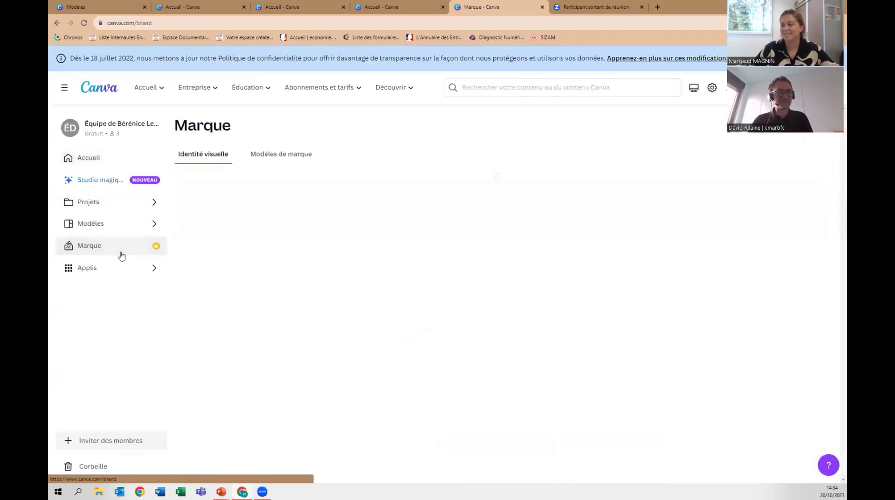
pyautogui.scroll(-4, 325, 358)
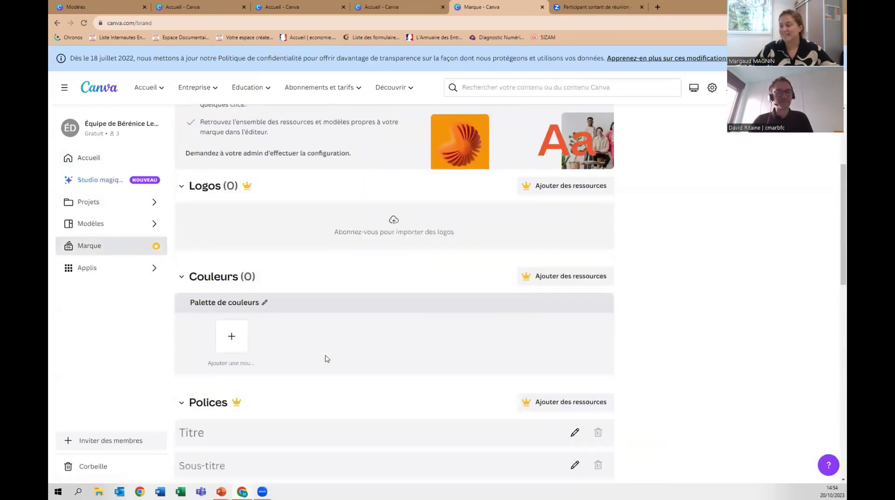
pyautogui.click(232, 338)
pyautogui.click(234, 340)
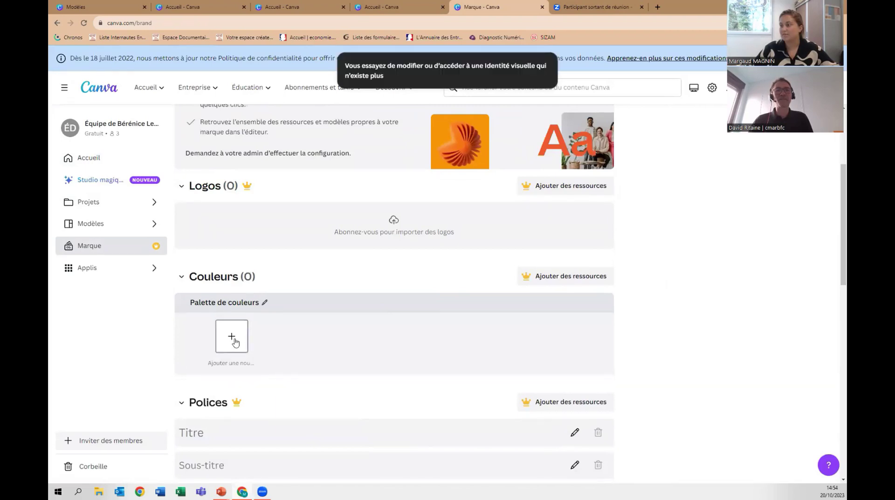
# Retry adding a brand colour and close the Teams trial offer.
pyautogui.scroll(-7, 274, 339)
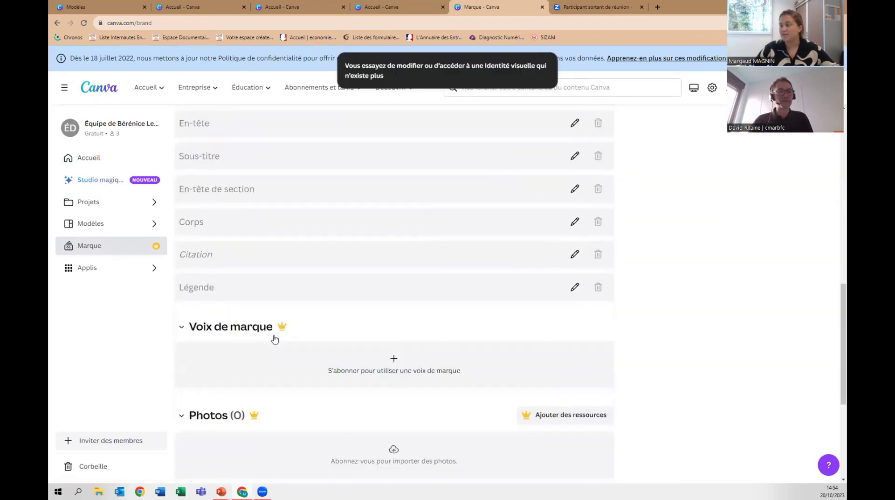
pyautogui.scroll(7, 274, 339)
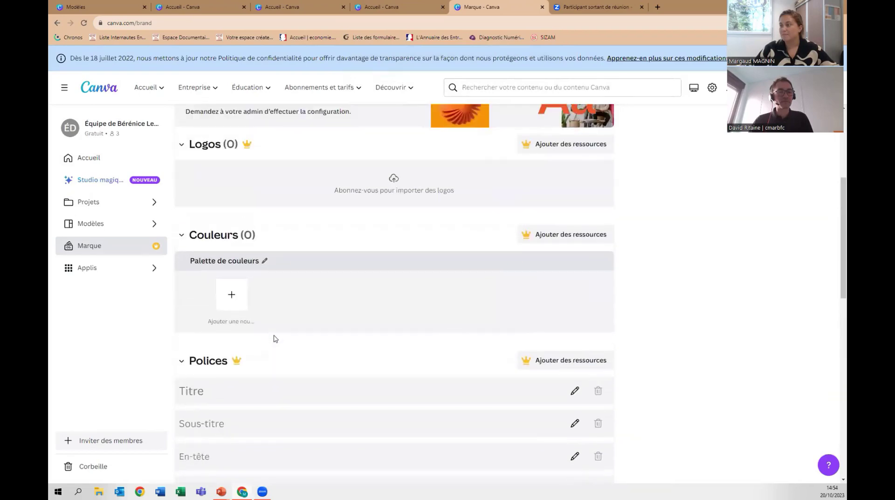
pyautogui.click(547, 236)
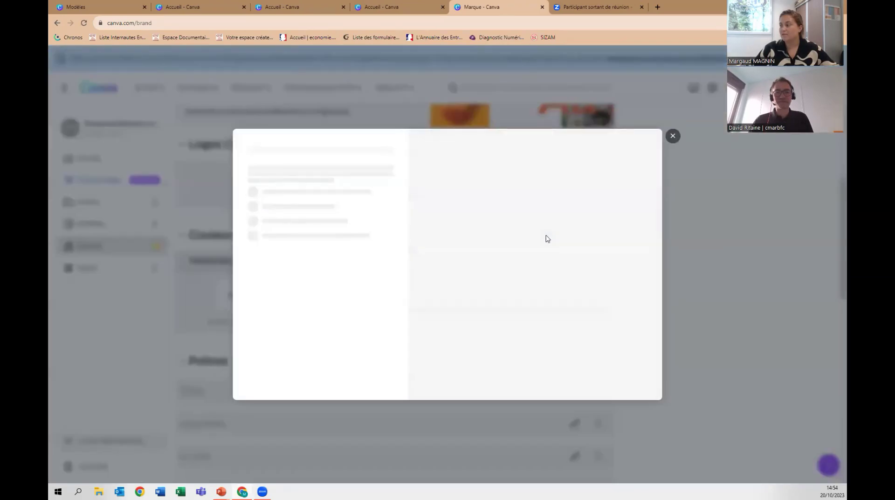
pyautogui.scroll(-2, 276, 270)
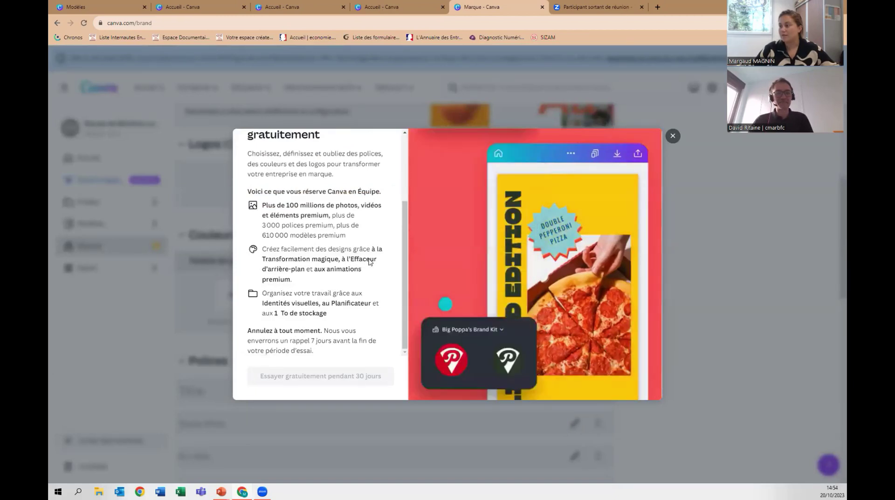
pyautogui.click(673, 136)
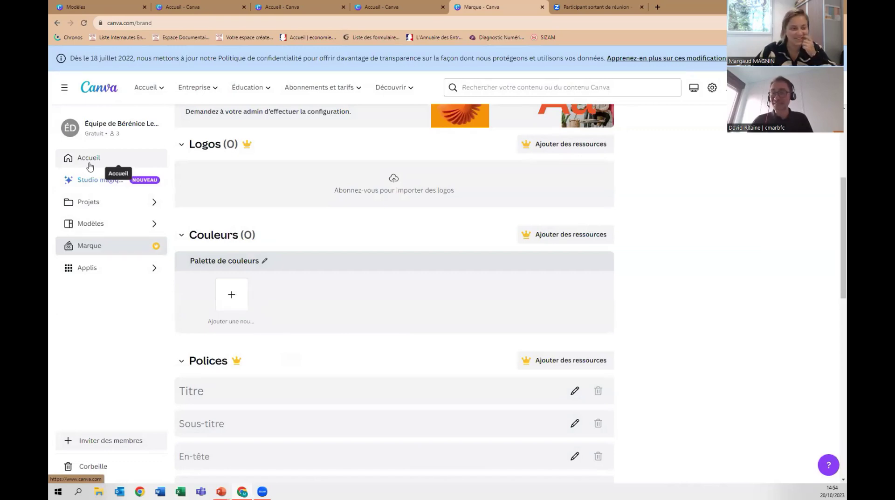
# Open a blank Instagram post and start adding brand colours from the Brand panel.
pyautogui.click(90, 164)
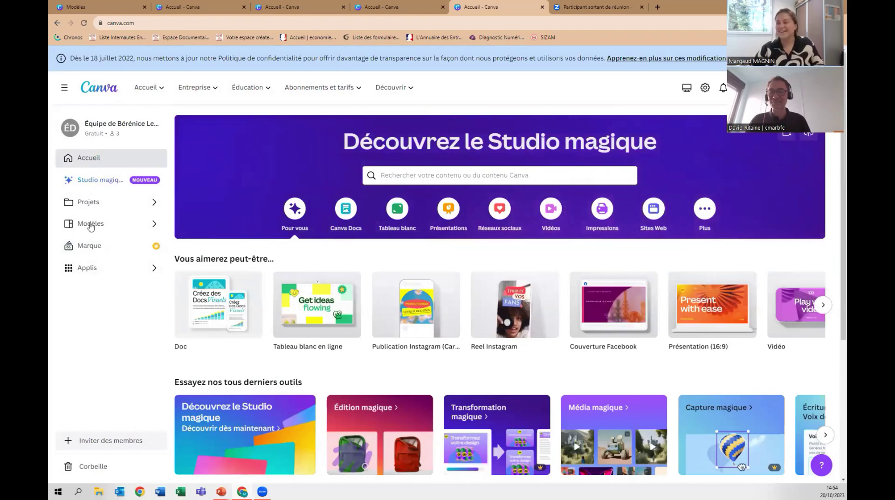
pyautogui.click(432, 306)
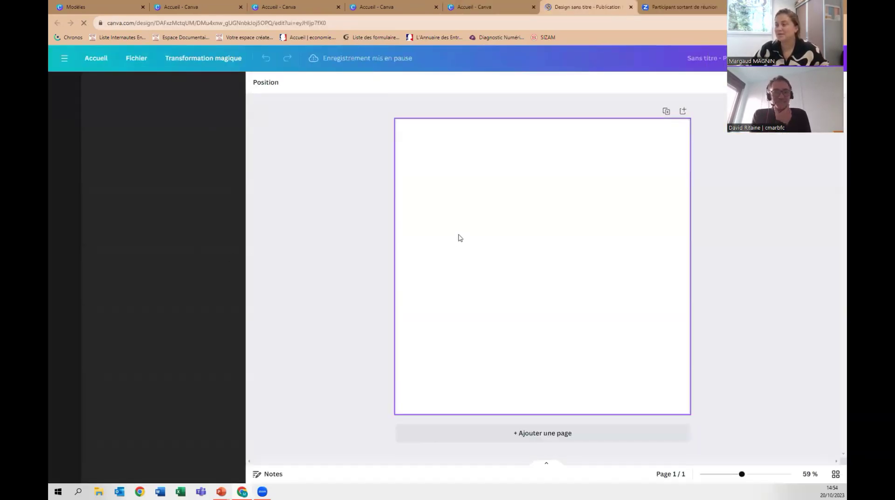
pyautogui.click(64, 187)
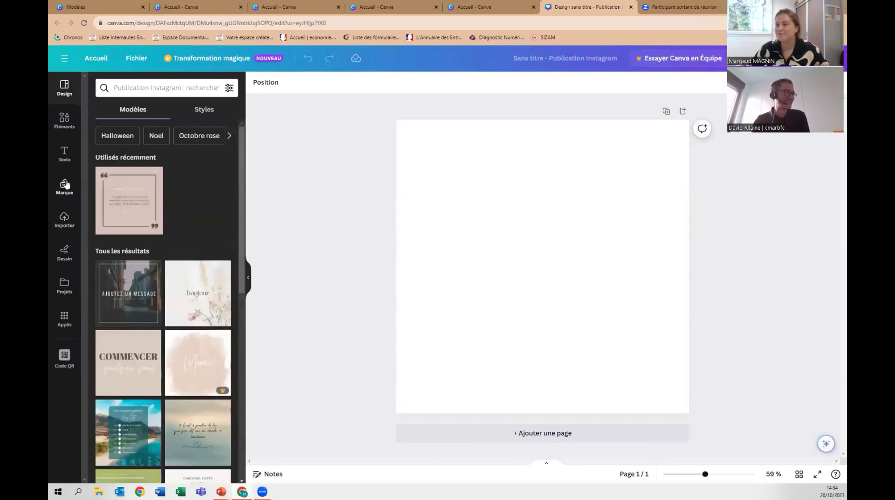
pyautogui.scroll(-3, 181, 261)
pyautogui.scroll(-3, 181, 261)
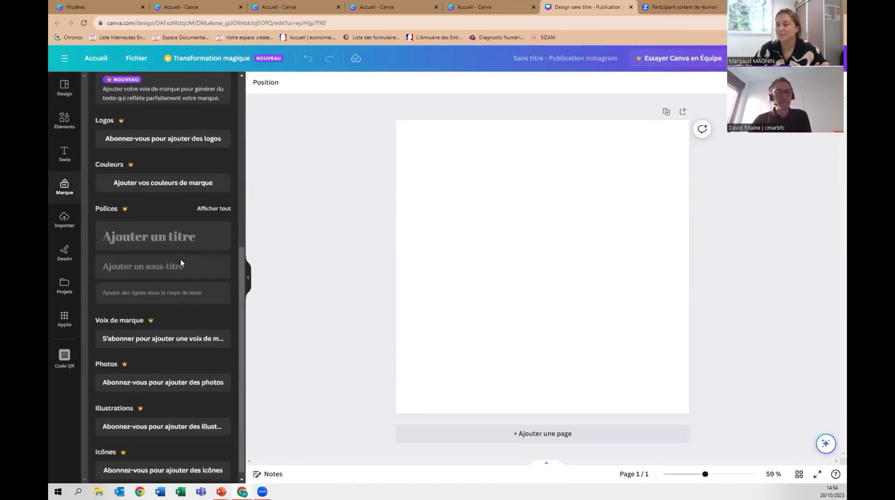
pyautogui.click(159, 176)
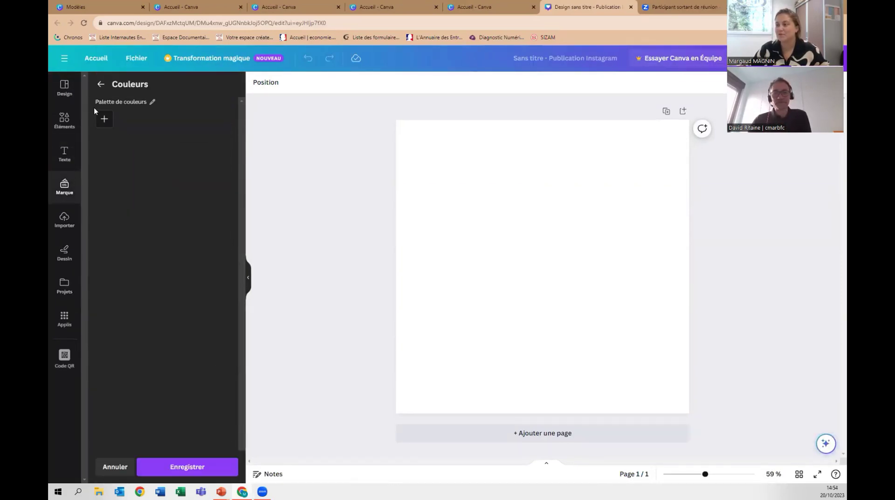
# Add pink #DD8181, teal and grey-brown #7F5F5F swatches, then return to the home page.
pyautogui.click(102, 122)
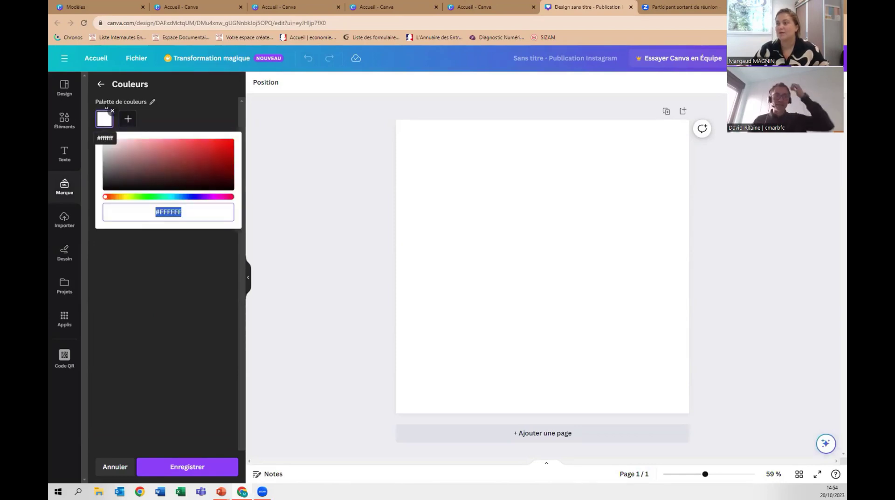
pyautogui.click(158, 146)
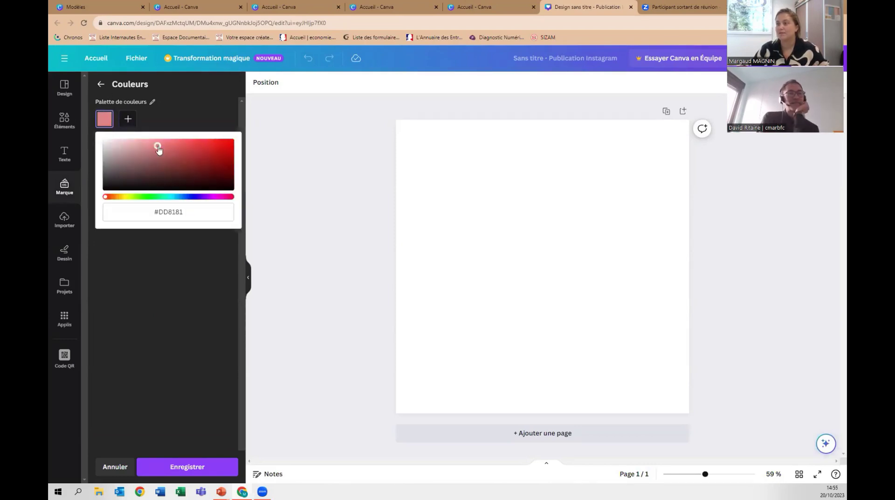
pyautogui.click(127, 118)
pyautogui.moveTo(210, 199); pyautogui.dragTo(193, 197)
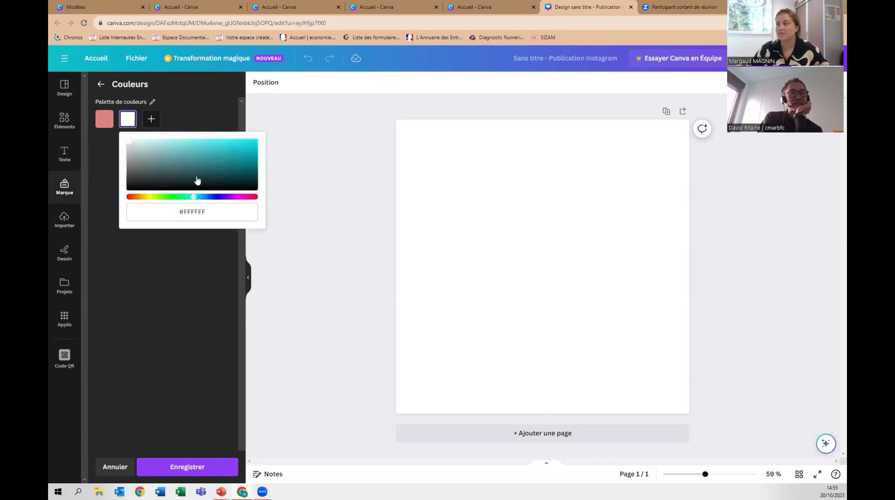
pyautogui.click(201, 159)
pyautogui.click(155, 124)
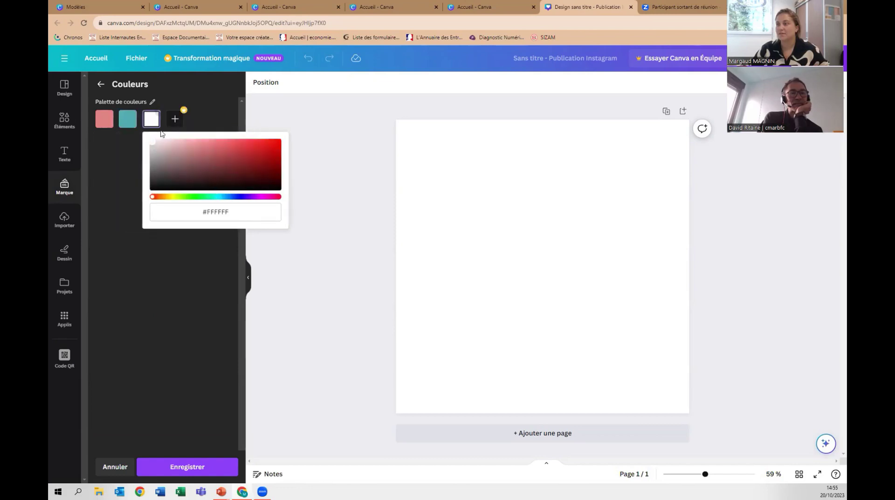
pyautogui.click(183, 165)
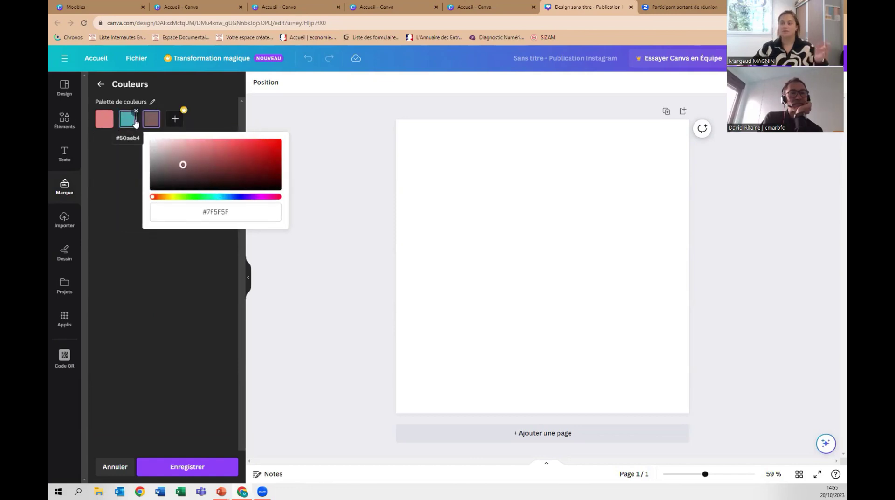
pyautogui.click(194, 99)
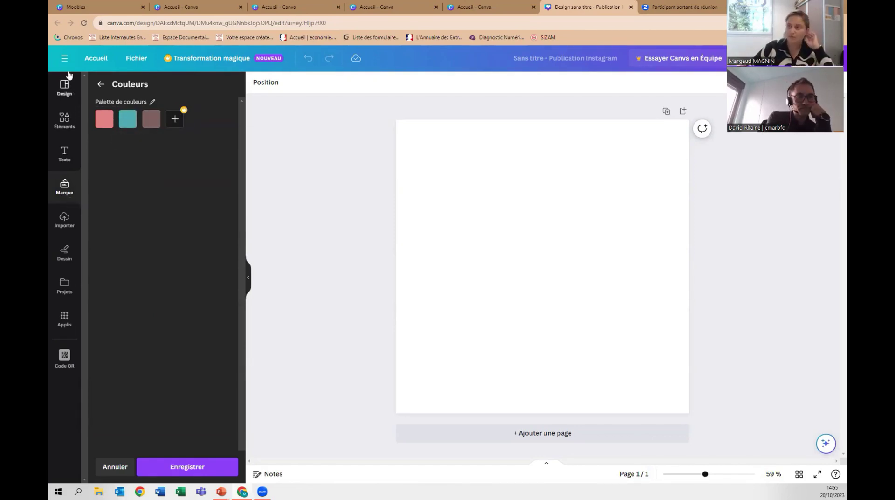
pyautogui.click(95, 61)
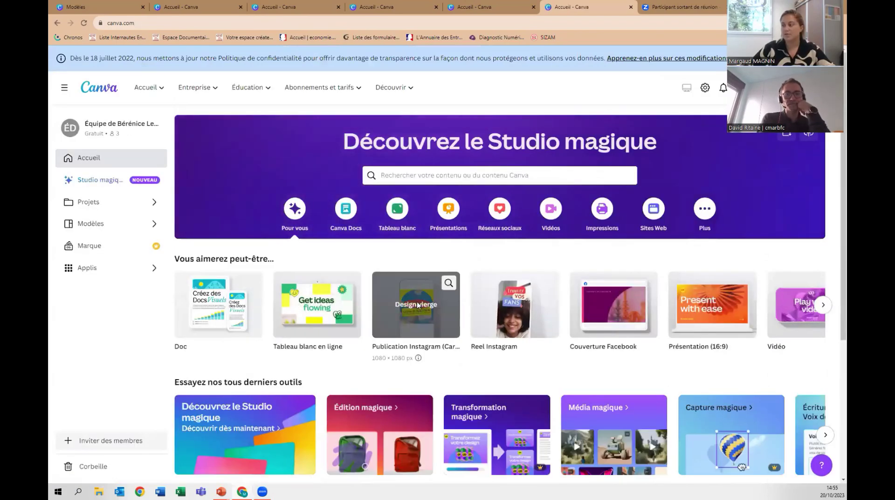
# Open another blank Instagram post and its brand colour palette editor.
pyautogui.click(416, 303)
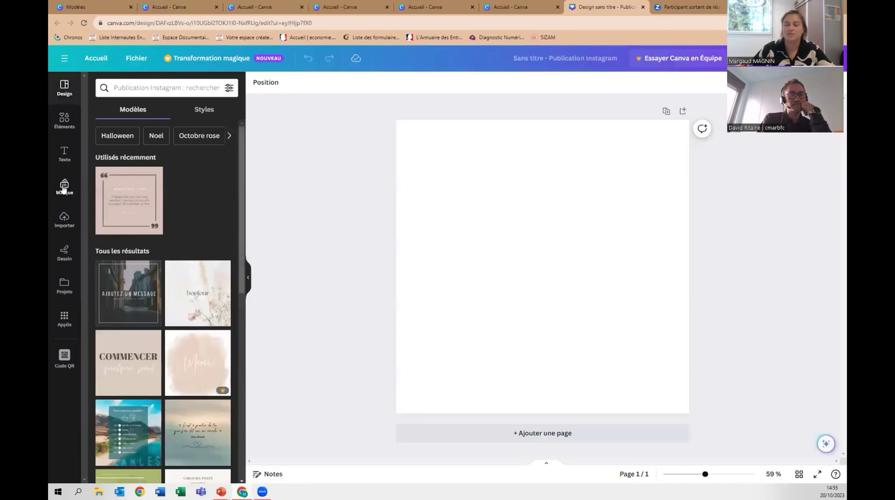
pyautogui.click(65, 190)
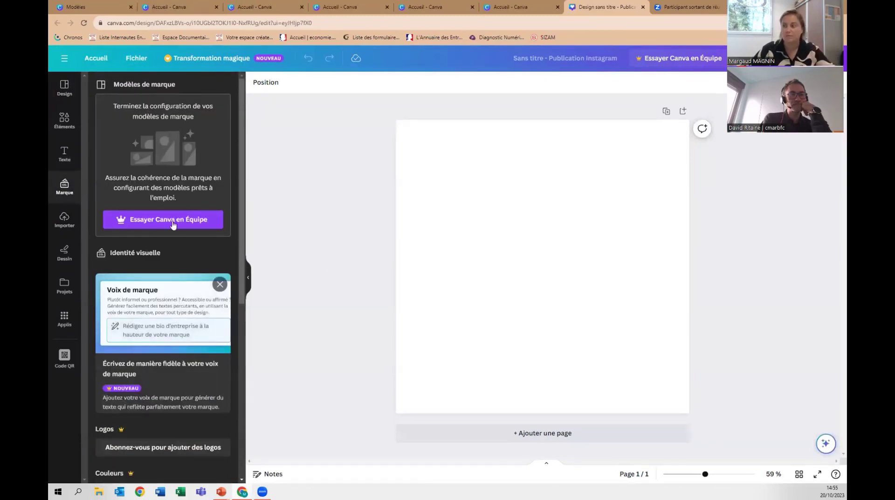
pyautogui.scroll(-5, 181, 252)
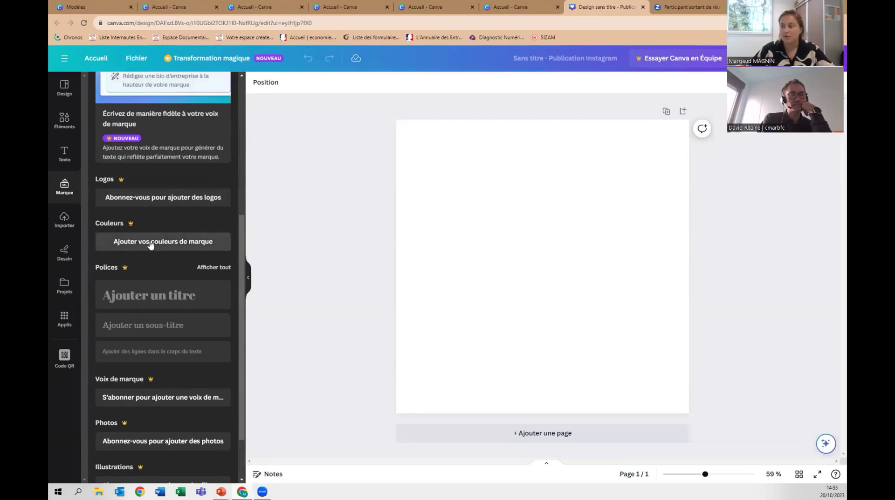
pyautogui.click(150, 242)
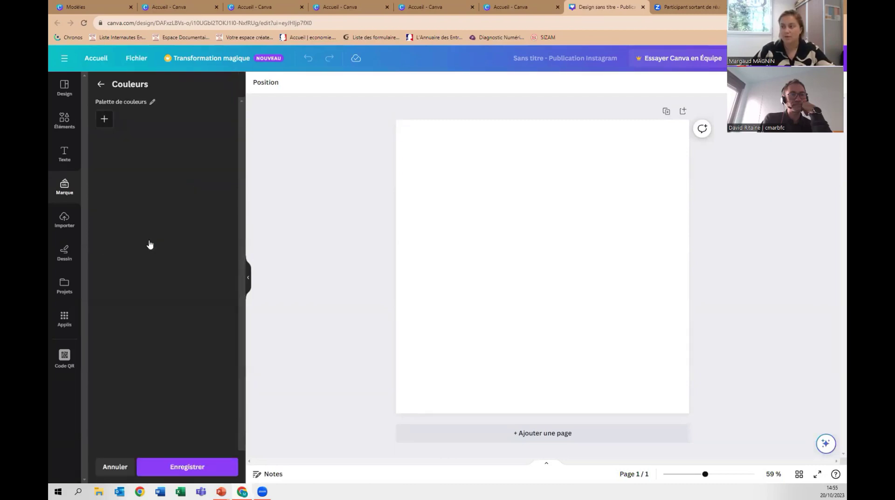
# Add #BF7272, #FFFFFF and #981013 to the palette and confirm saving the visual identity.
pyautogui.click(104, 119)
pyautogui.click(155, 152)
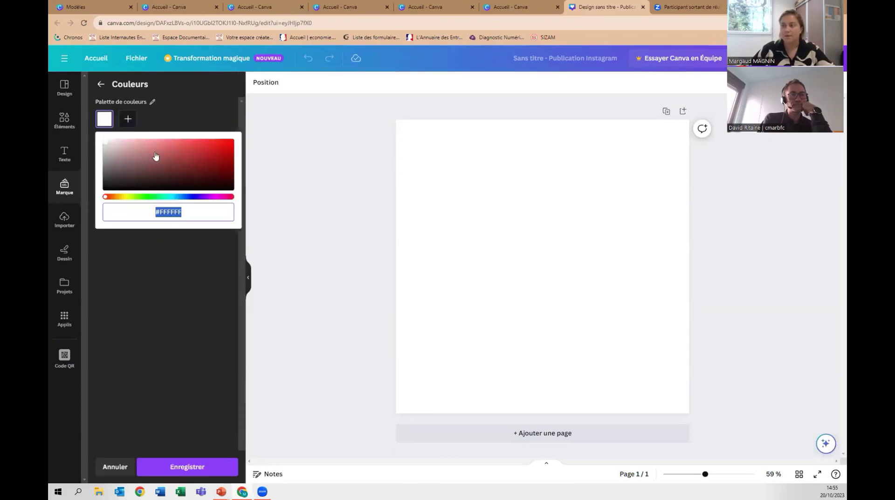
pyautogui.click(128, 120)
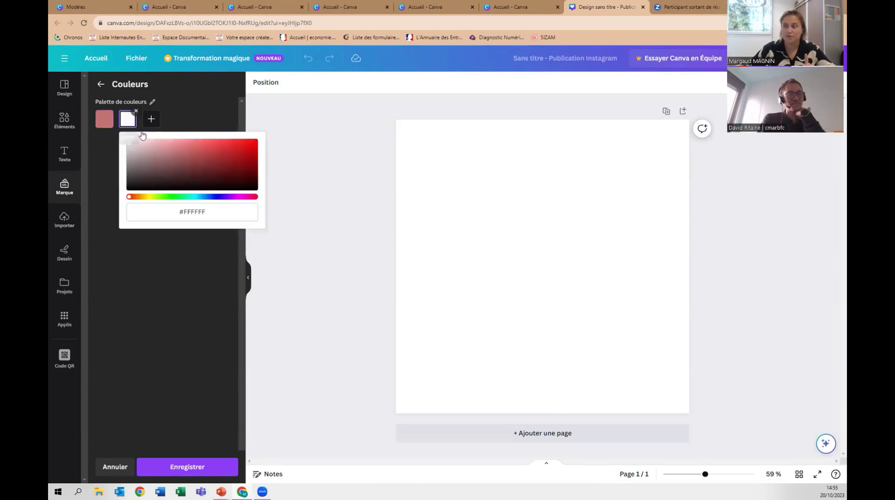
pyautogui.click(209, 213)
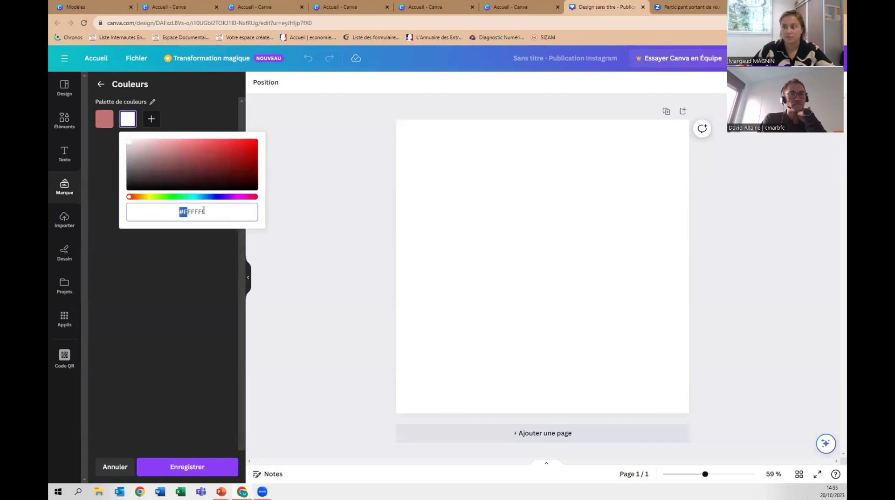
pyautogui.click(151, 119)
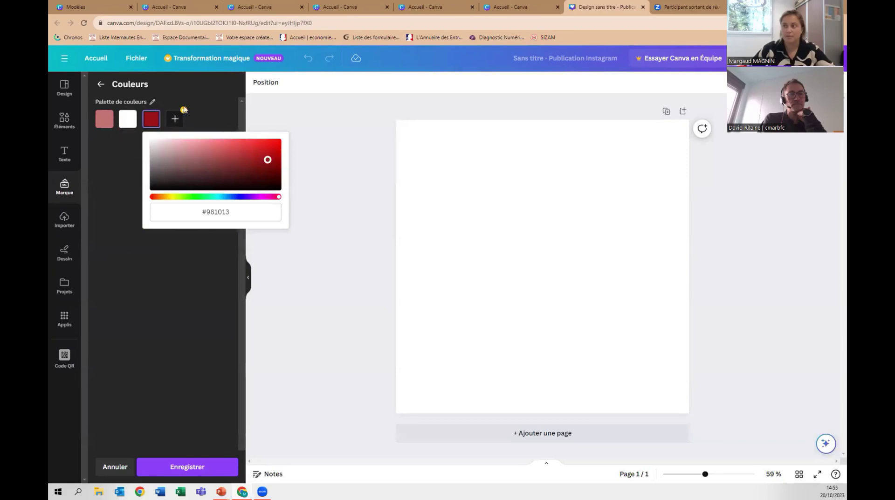
pyautogui.click(169, 468)
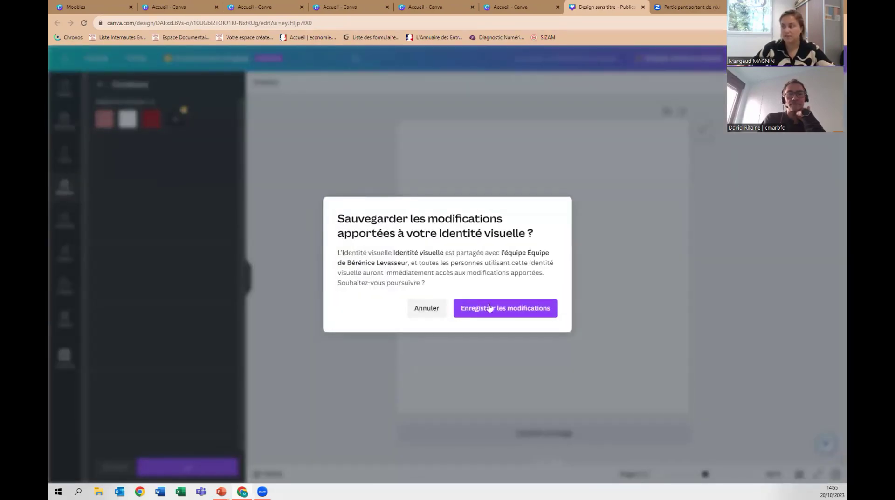
pyautogui.click(491, 311)
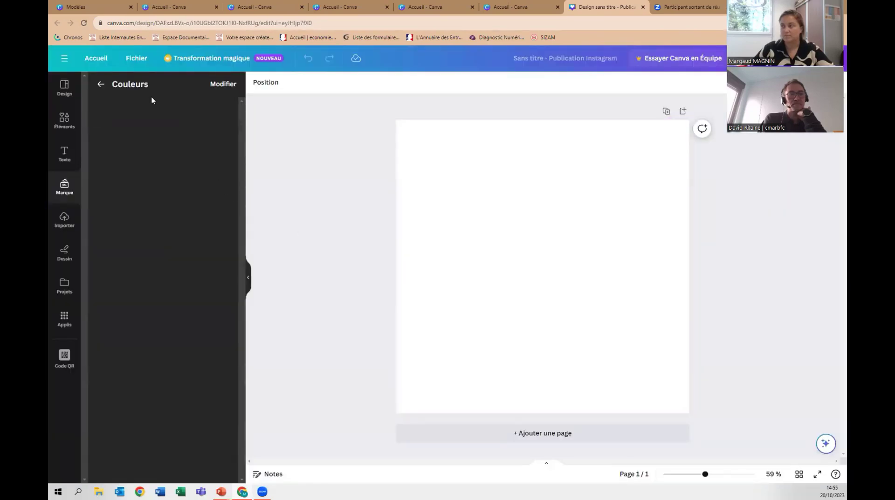
# Add a grey square to the post, check its colours and the Brand panel, then reload.
pyautogui.click(66, 130)
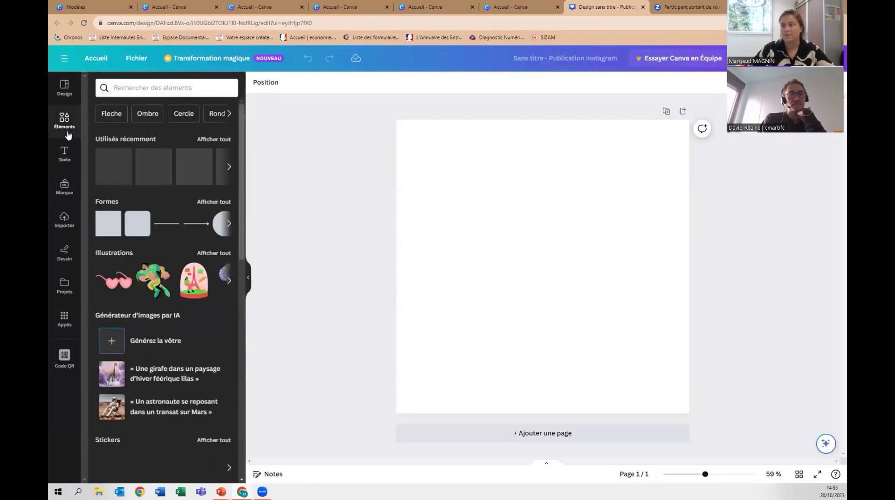
pyautogui.click(107, 228)
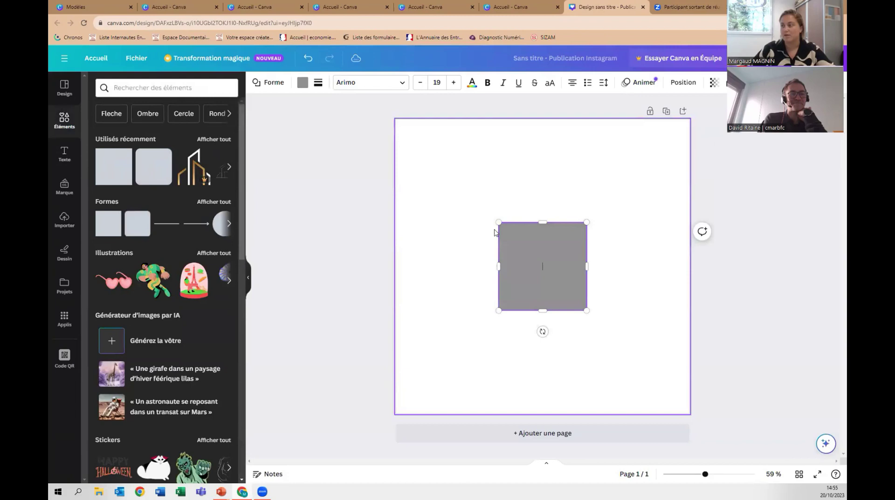
pyautogui.click(304, 83)
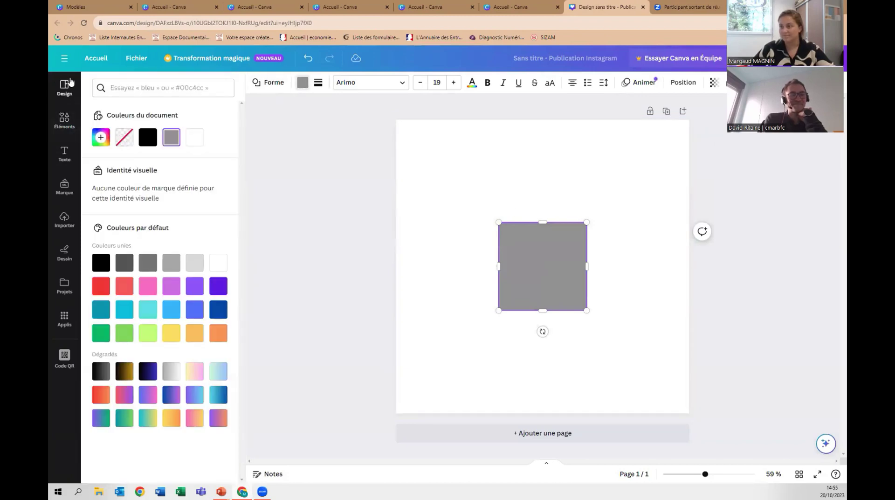
pyautogui.click(65, 186)
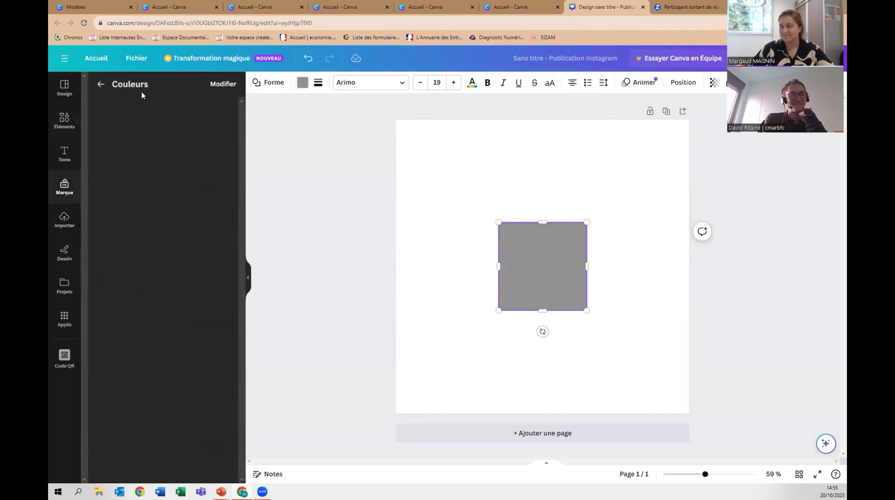
pyautogui.click(84, 23)
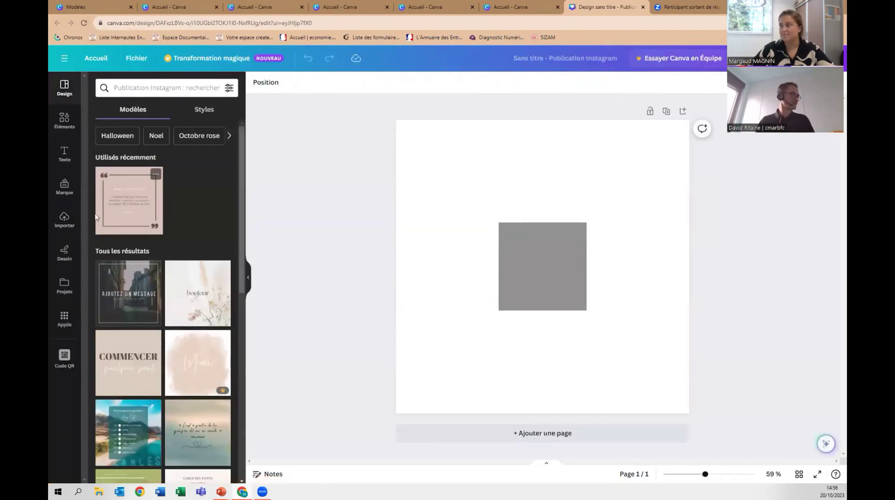
# Reopen the brand colour palette editor, then return to the home page.
pyautogui.click(65, 187)
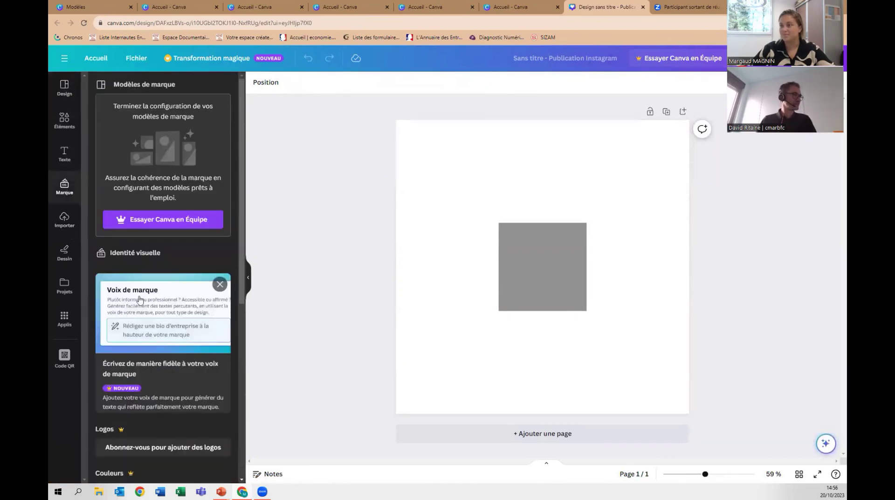
pyautogui.scroll(-3, 163, 327)
pyautogui.click(168, 367)
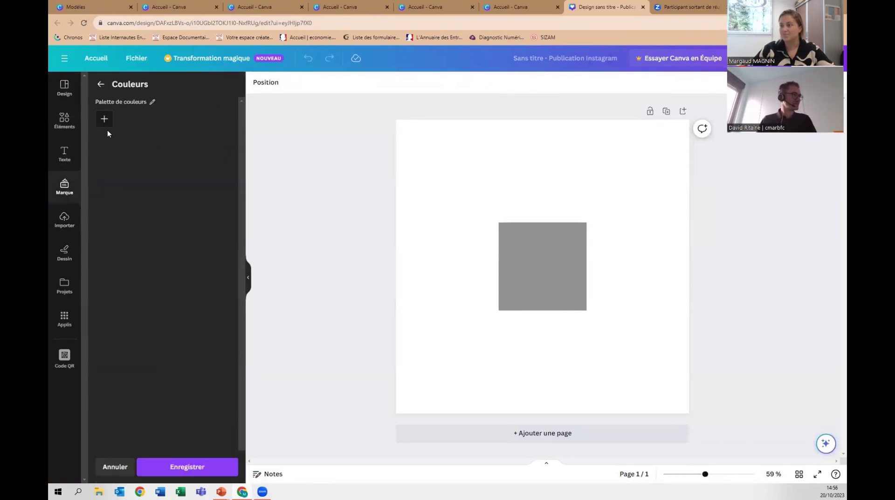
pyautogui.click(96, 58)
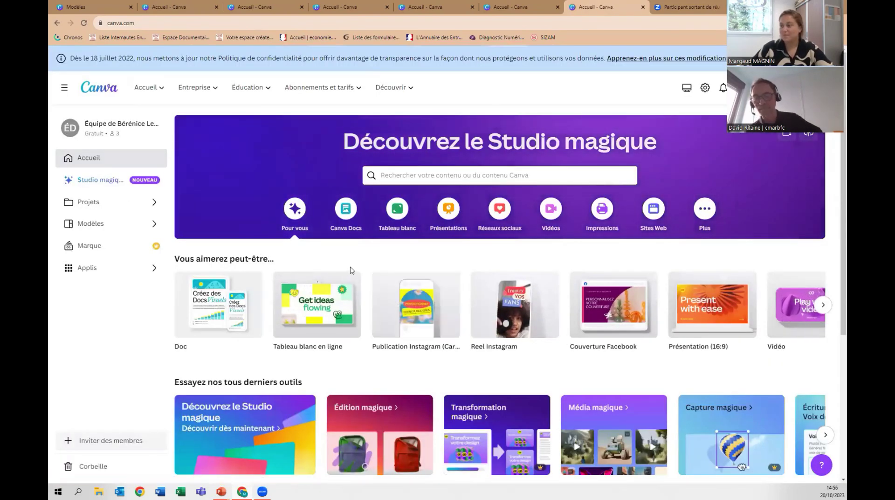
# Start a blank Instagram post with a grey square and open its colour choices.
pyautogui.moveTo(419, 306)
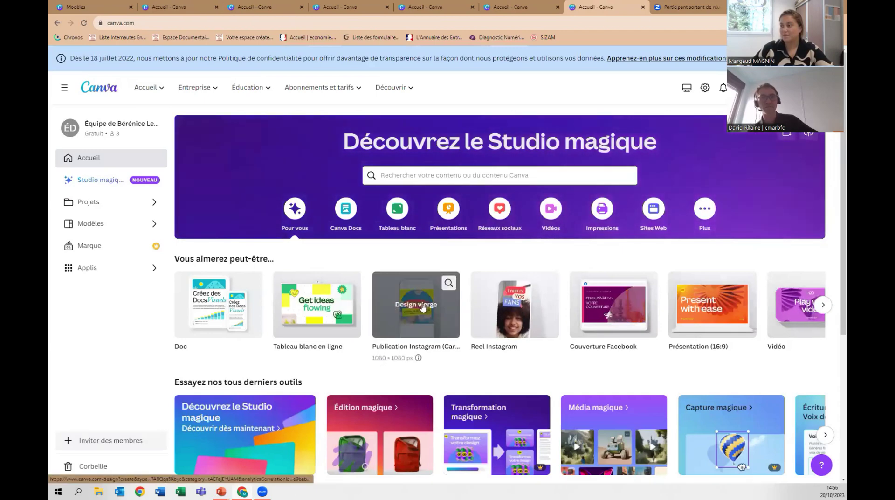
pyautogui.click(422, 305)
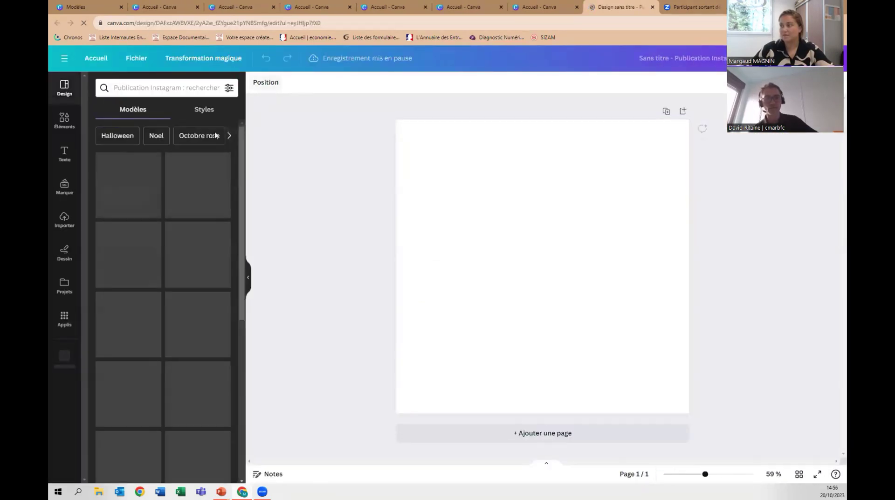
pyautogui.click(66, 122)
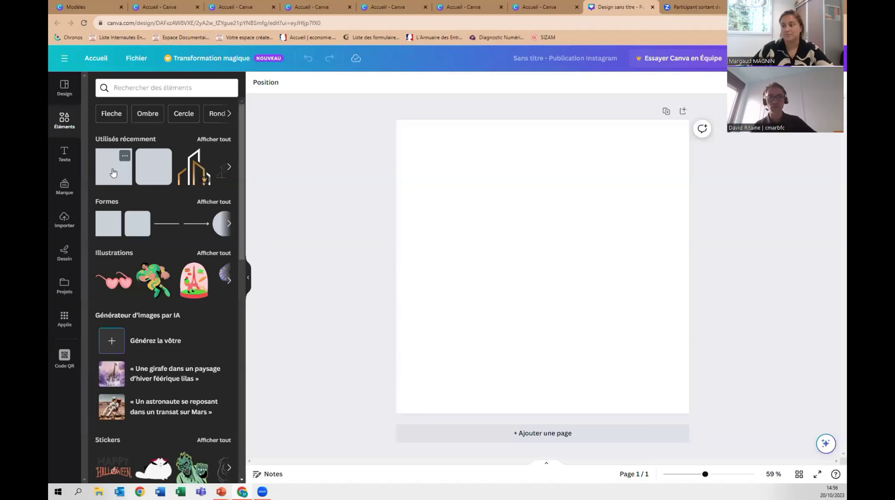
pyautogui.click(113, 173)
pyautogui.click(303, 83)
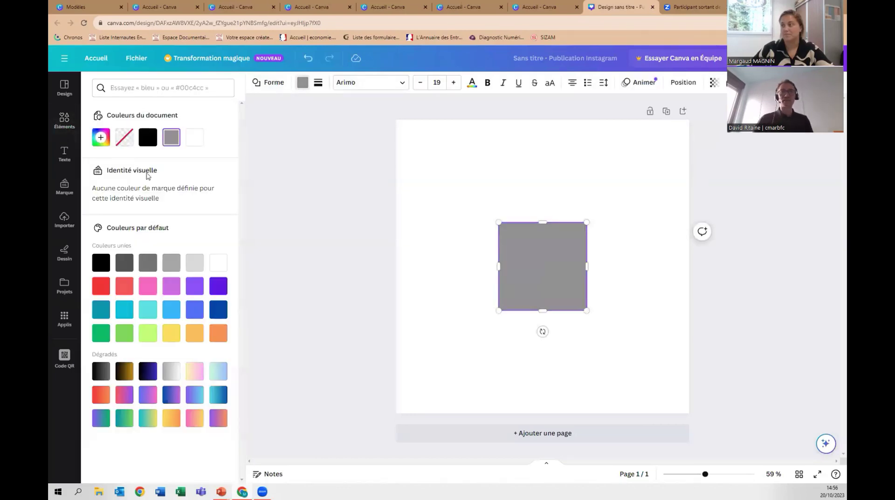
# Save three palette colours including #8F4E4E and #8D6E6E, then recheck the square's colour panel.
pyautogui.click(64, 187)
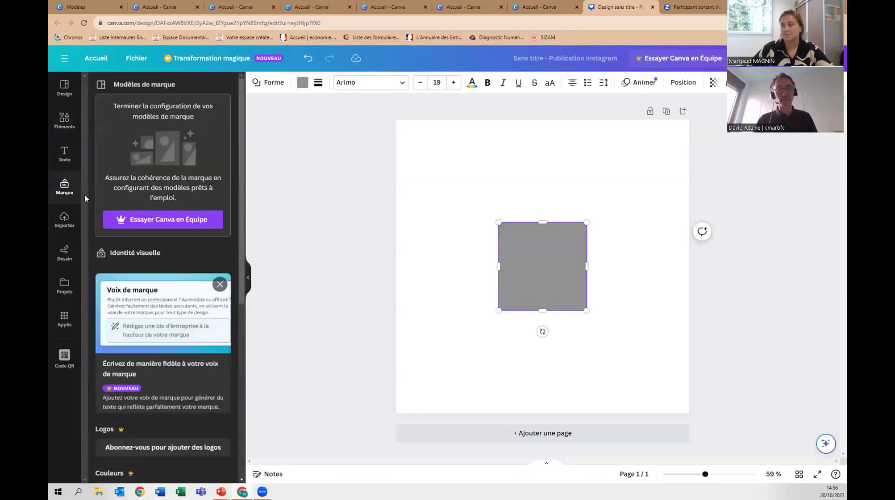
pyautogui.scroll(-4, 166, 453)
pyautogui.click(140, 366)
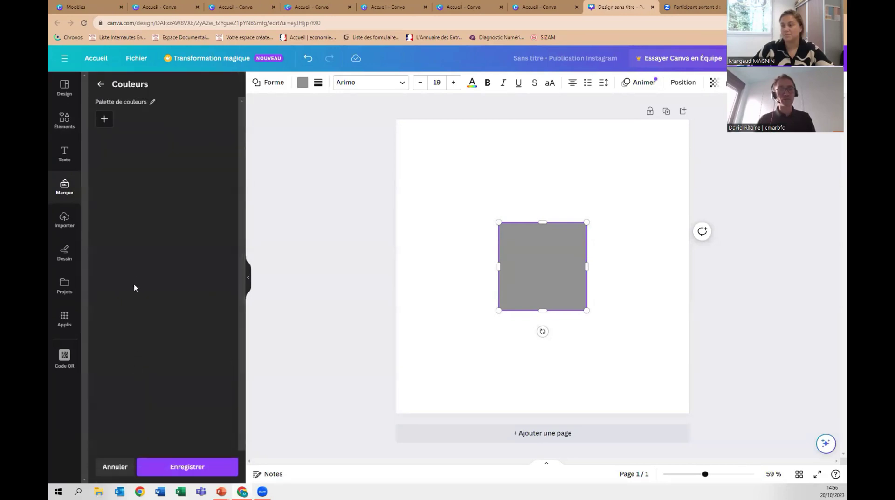
pyautogui.click(104, 119)
pyautogui.click(127, 119)
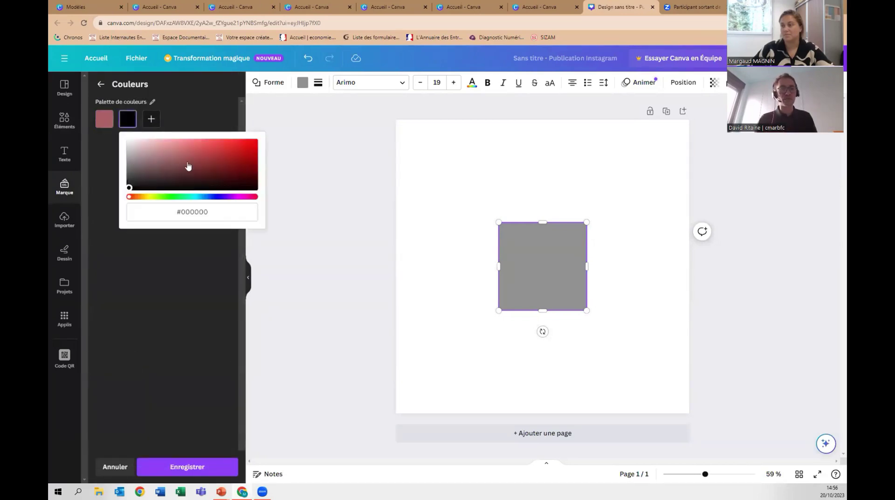
pyautogui.click(155, 120)
pyautogui.click(179, 163)
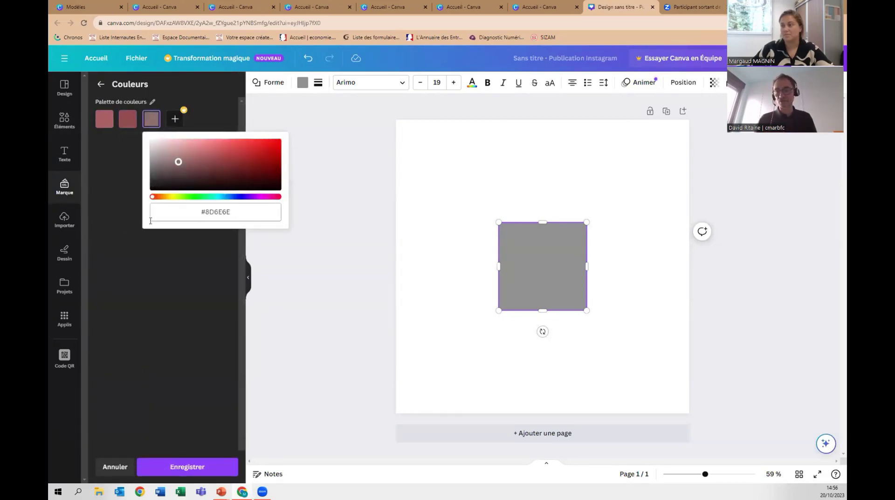
pyautogui.click(129, 229)
pyautogui.click(170, 463)
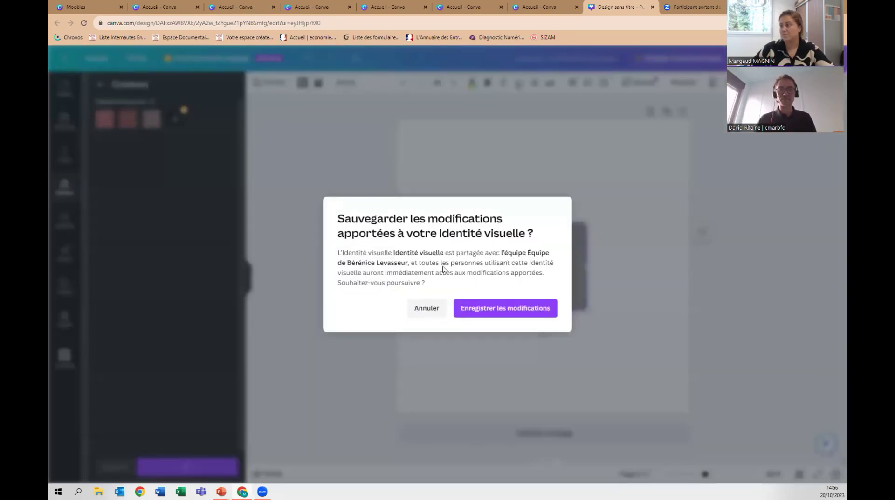
pyautogui.click(472, 311)
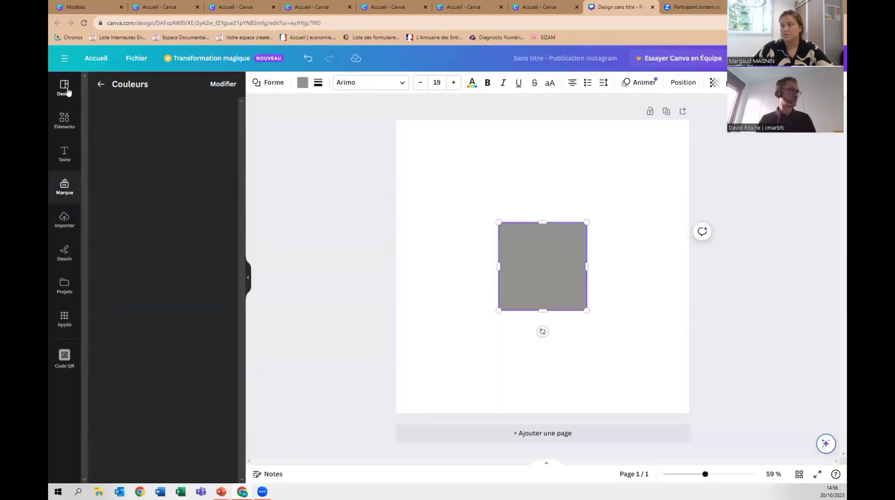
pyautogui.click(302, 83)
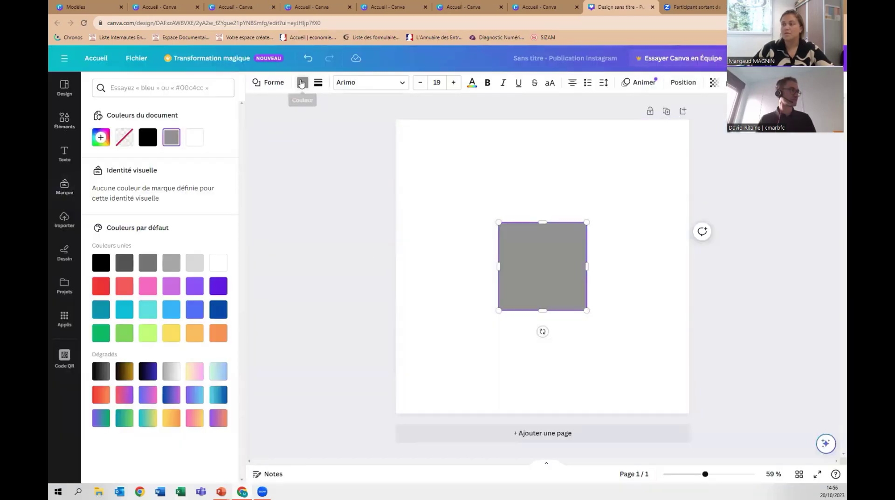
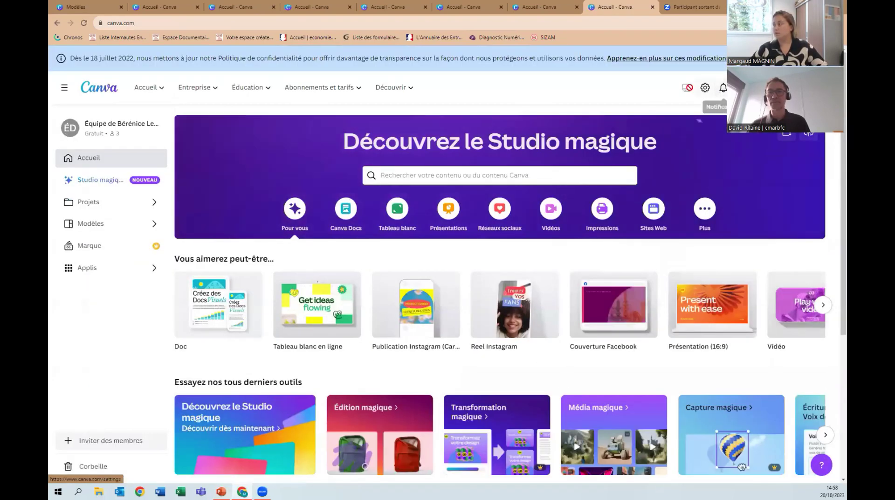
# Open the MAGNIN IMMOBILIER business card from the recent designs on the home page.
pyautogui.click(770, 87)
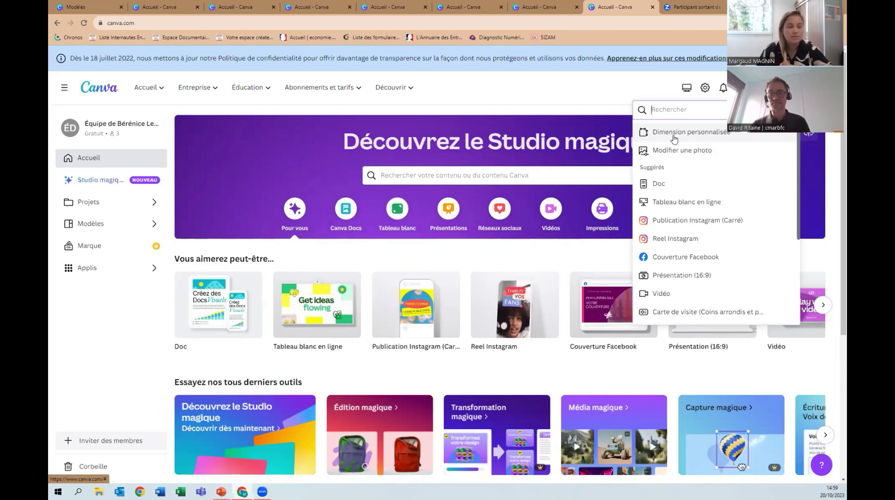
pyautogui.moveTo(529, 321)
pyautogui.scroll(-3, 528, 321)
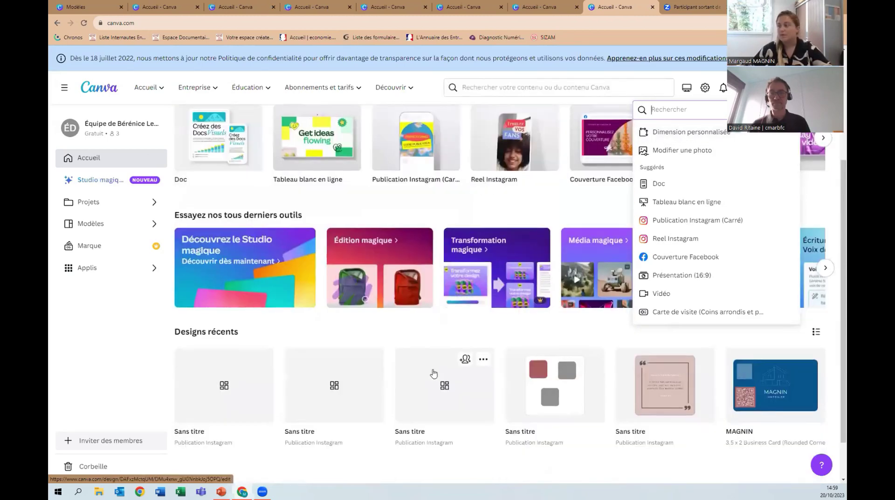
pyautogui.click(773, 344)
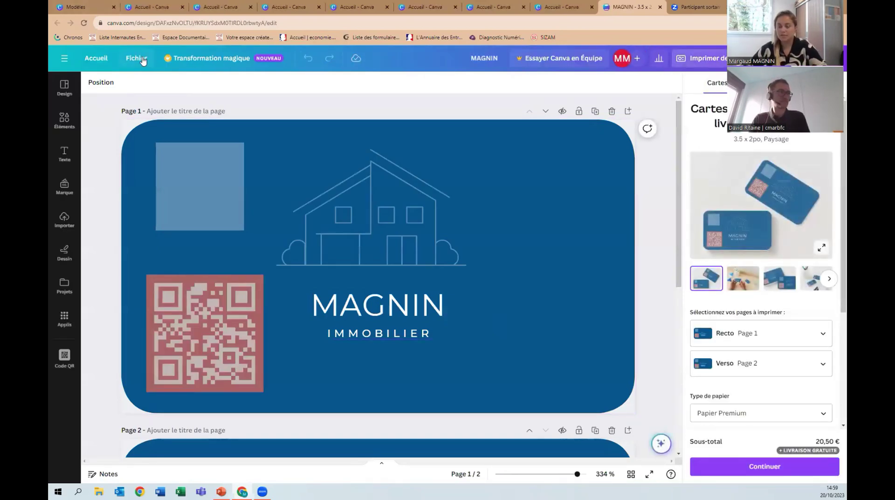
# Review the card's download settings, keeping PNG and all 2 pages, then leave the download options.
pyautogui.click(141, 60)
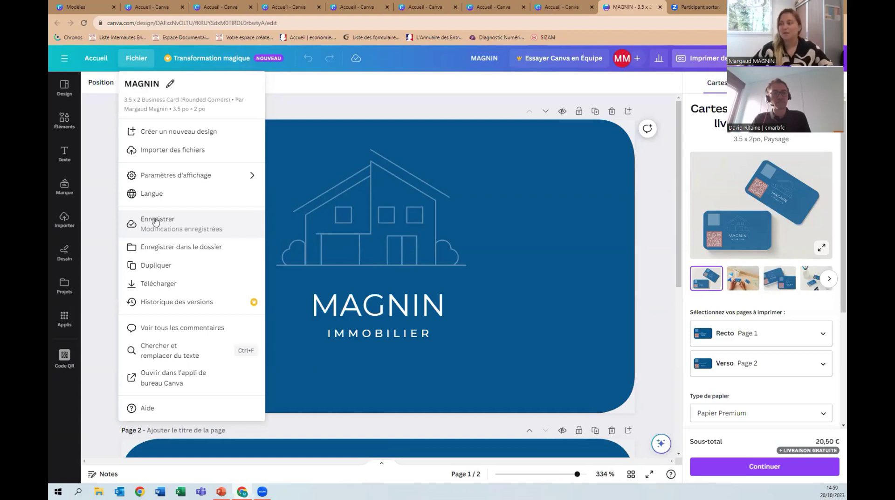
pyautogui.click(159, 284)
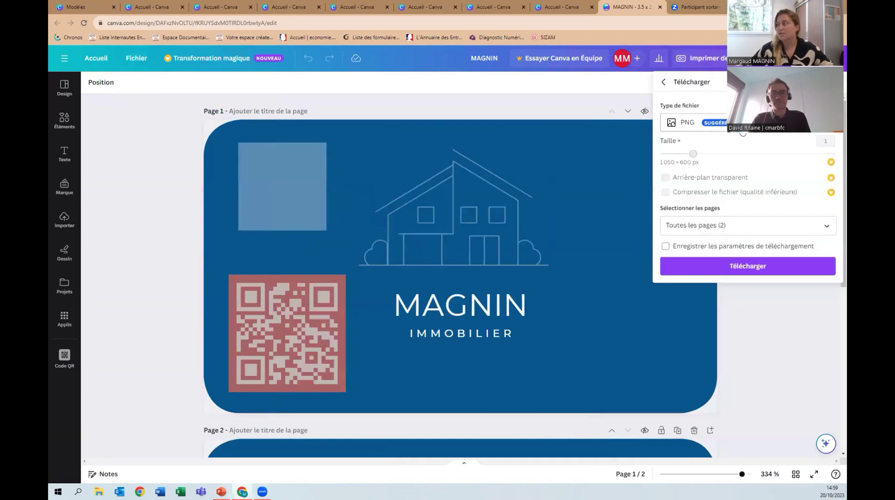
pyautogui.click(705, 128)
pyautogui.click(704, 127)
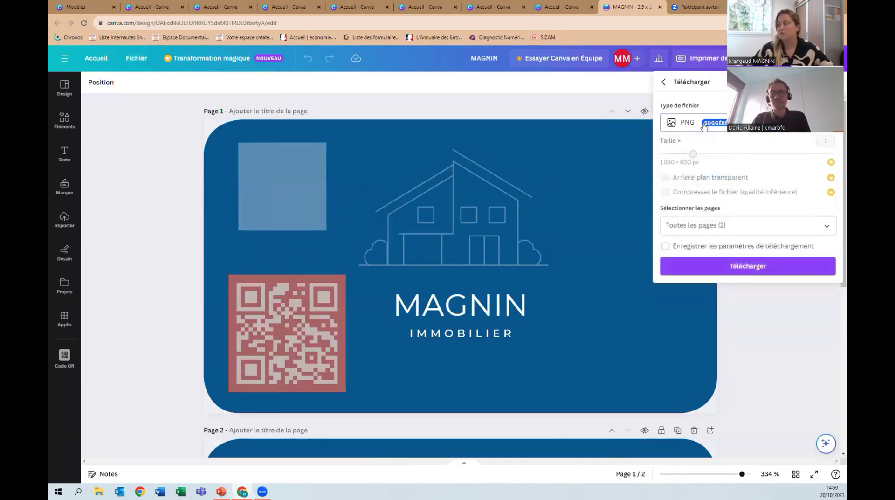
pyautogui.click(701, 219)
pyautogui.click(701, 224)
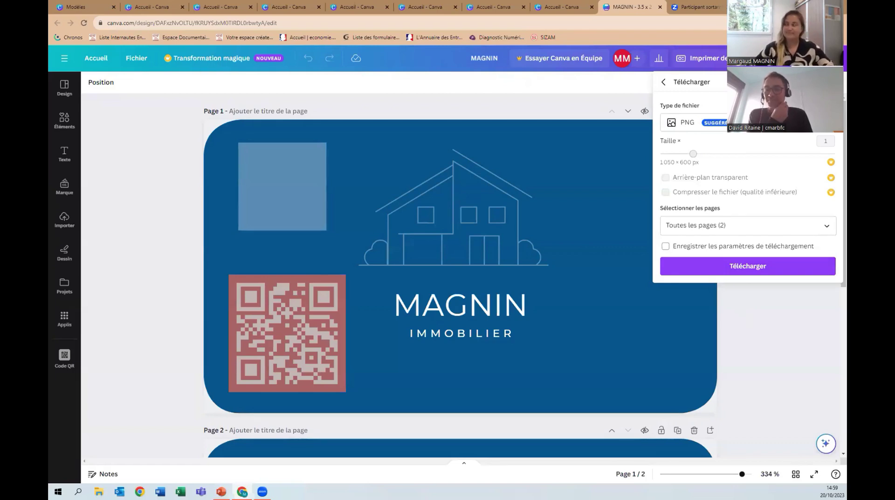
pyautogui.press('Escape')
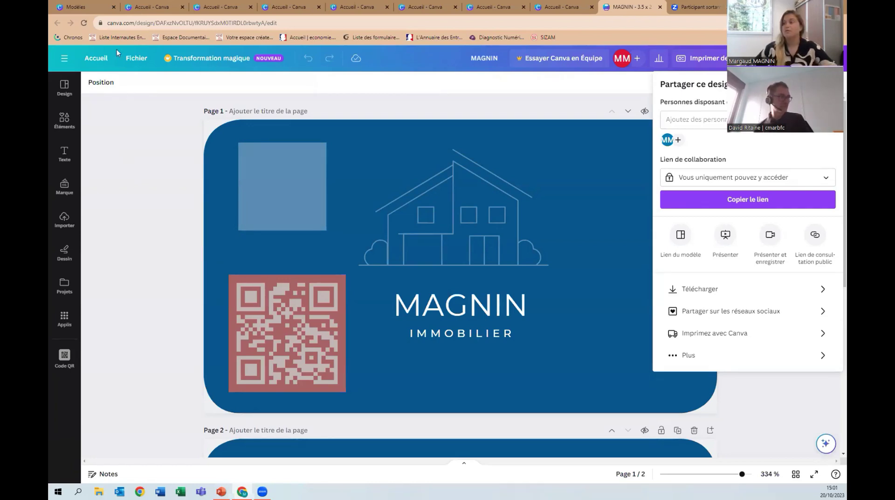
pyautogui.click(96, 58)
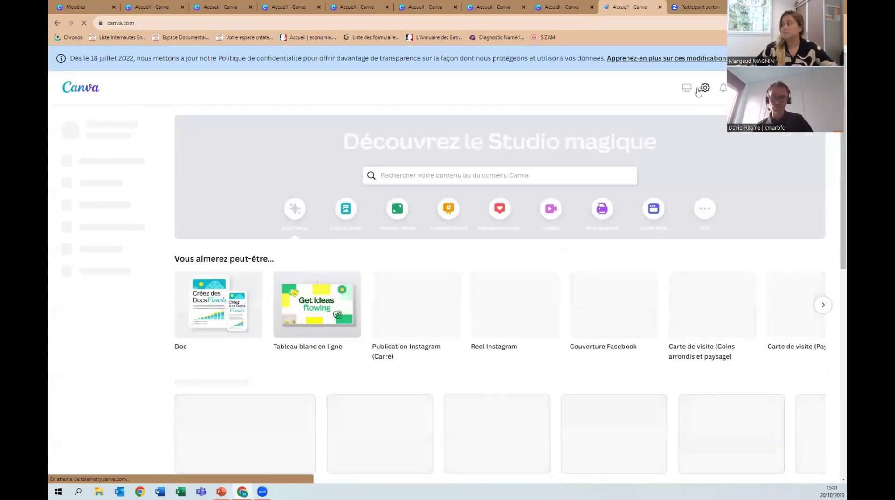
# Go back home and reopen the MAGNIN business card design.
pyautogui.click(770, 87)
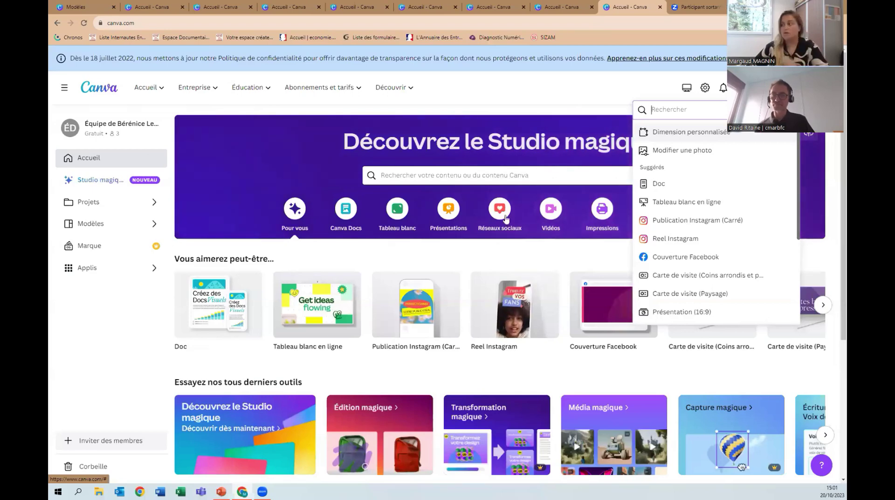
pyautogui.scroll(-5, 239, 338)
pyautogui.click(238, 338)
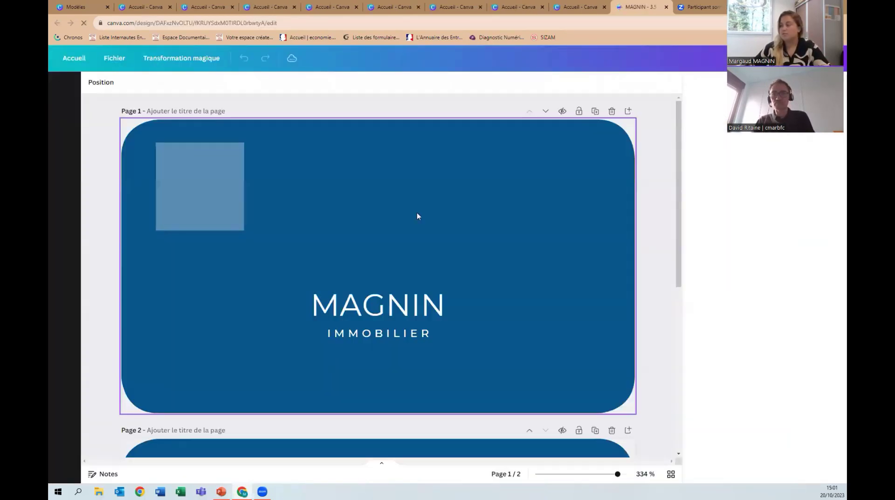
# Enlarge the house line drawing by dragging its bottom-left corner outward.
pyautogui.click(371, 186)
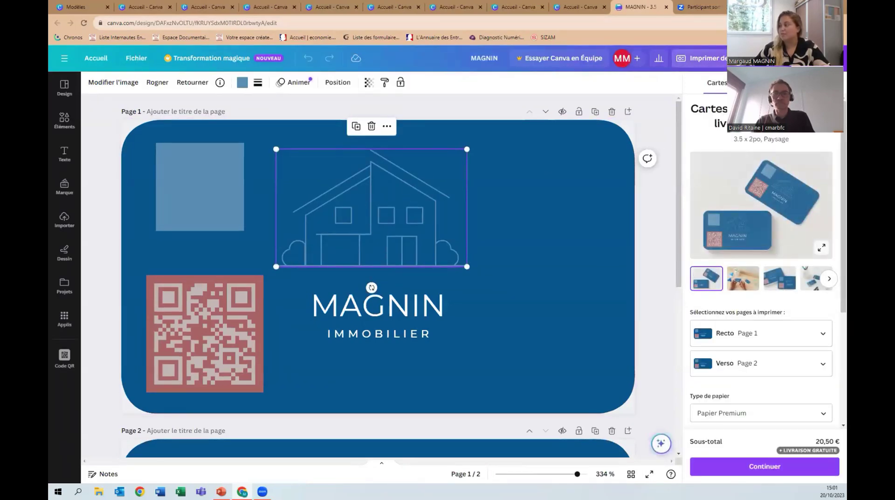
pyautogui.click(833, 82)
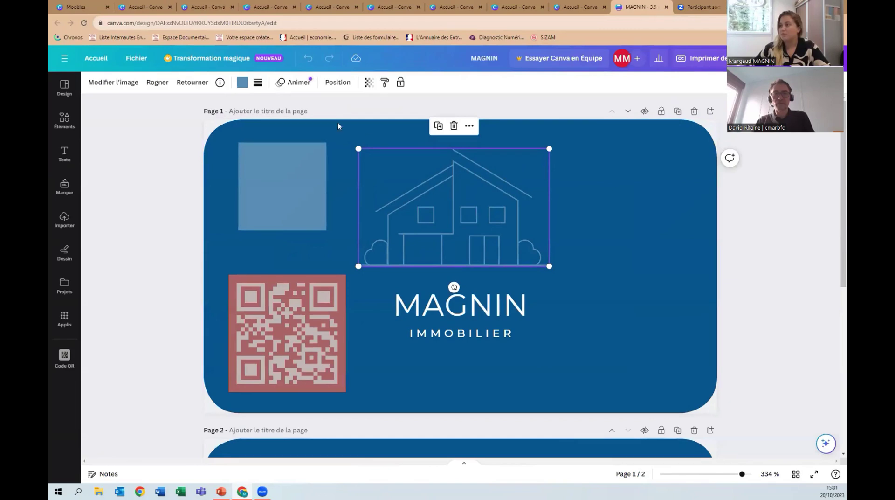
pyautogui.click(124, 83)
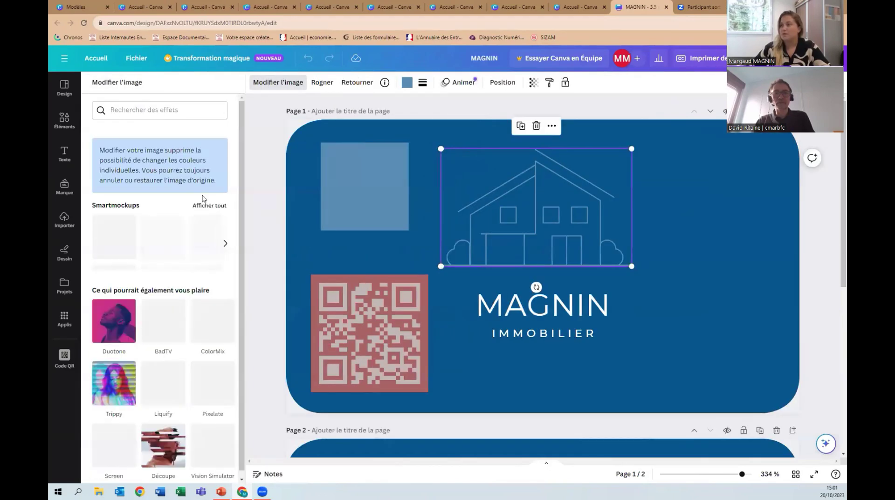
pyautogui.scroll(-1, 194, 248)
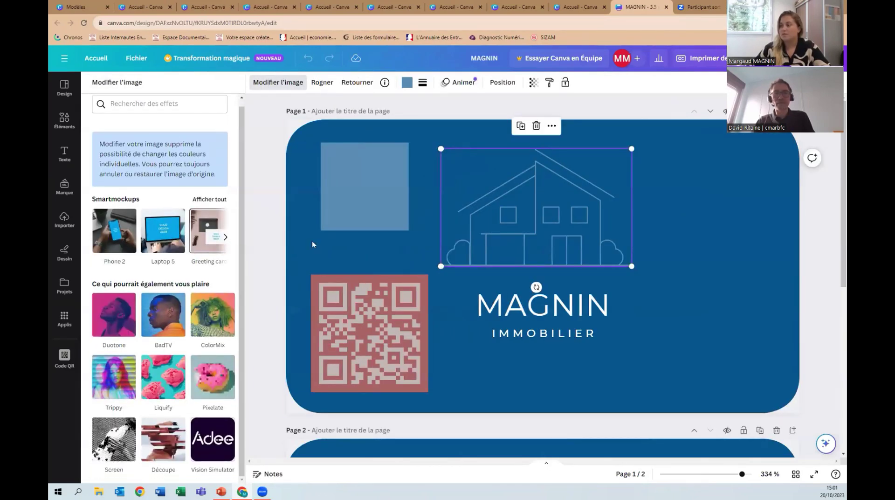
pyautogui.click(552, 126)
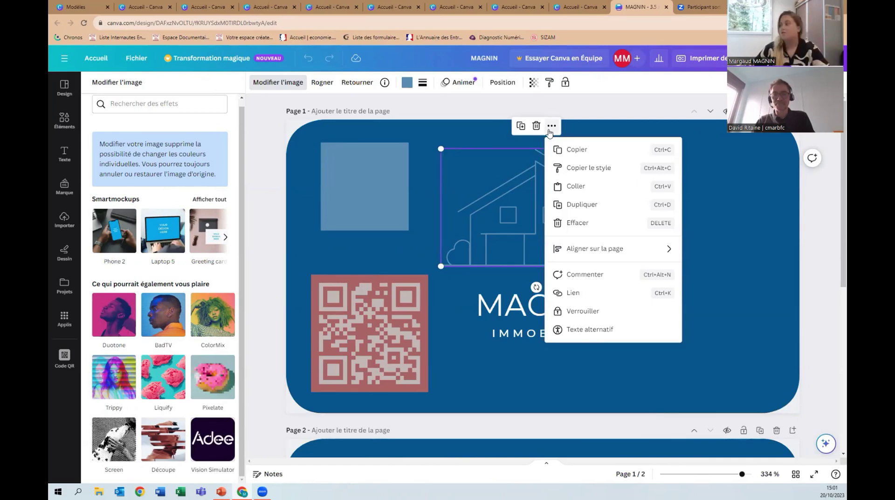
pyautogui.click(455, 228)
pyautogui.moveTo(441, 266); pyautogui.dragTo(417, 280)
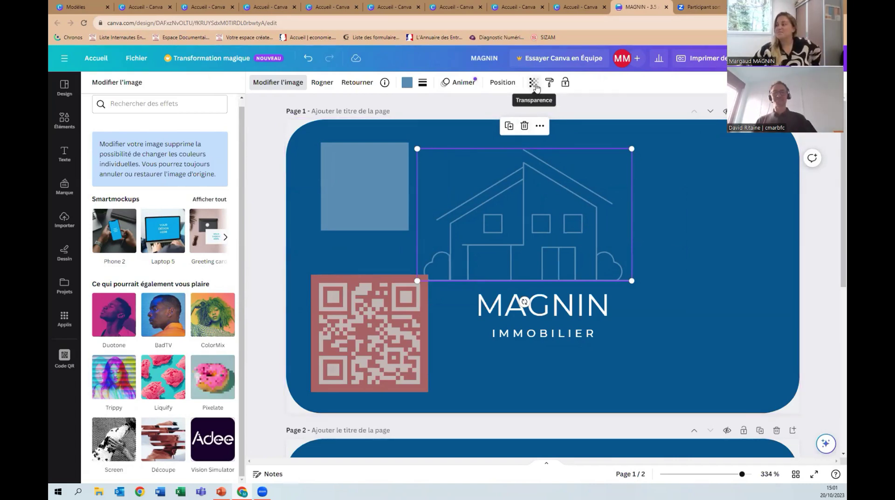
pyautogui.click(404, 200)
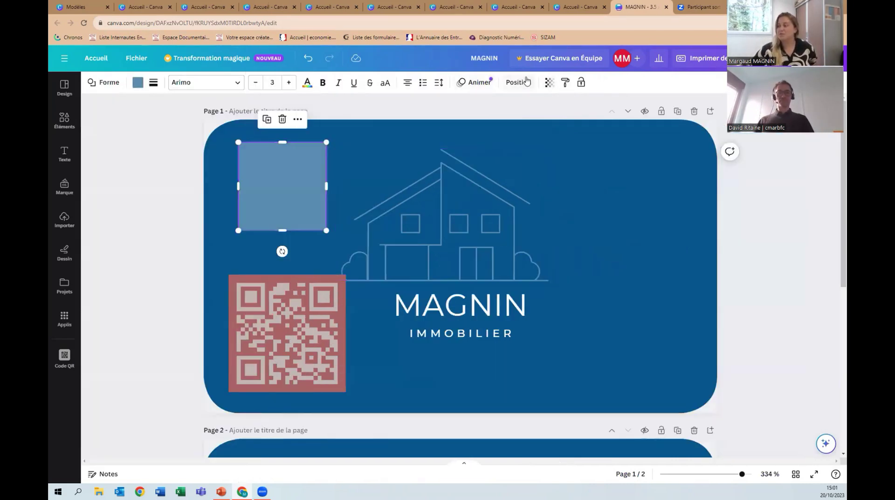
# Lower the light-blue square's transparency to about 12 so it is barely visible.
pyautogui.click(549, 85)
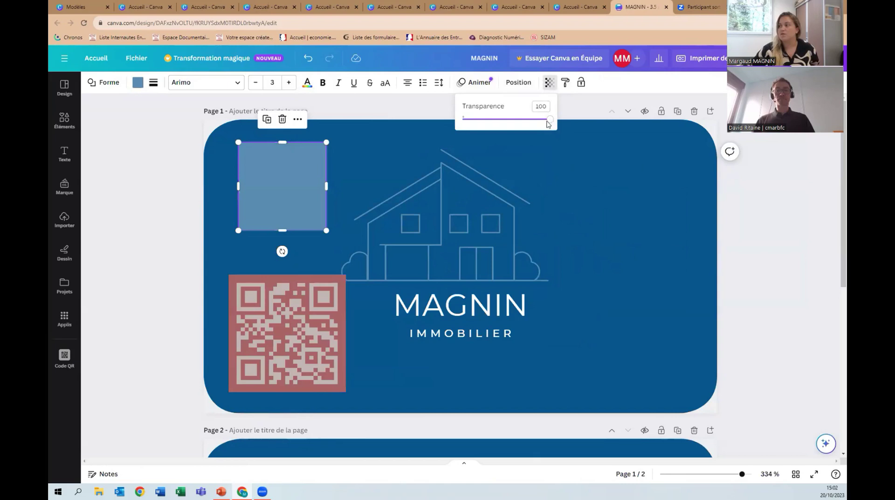
pyautogui.click(569, 171)
pyautogui.click(273, 167)
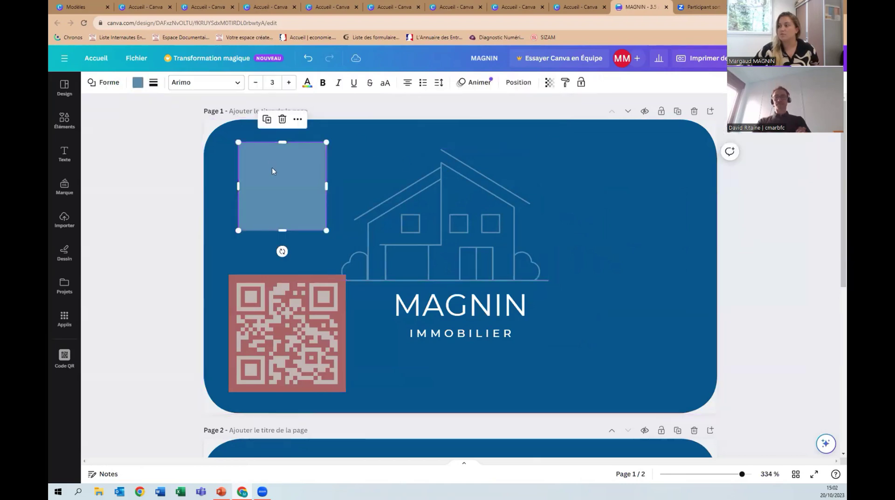
pyautogui.click(550, 82)
pyautogui.moveTo(549, 122); pyautogui.dragTo(505, 128)
pyautogui.moveTo(486, 131); pyautogui.dragTo(474, 121)
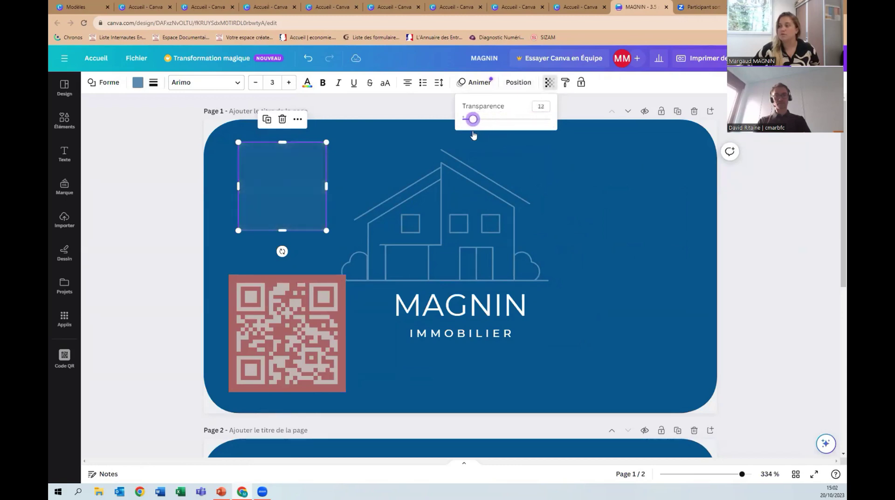
pyautogui.click(289, 326)
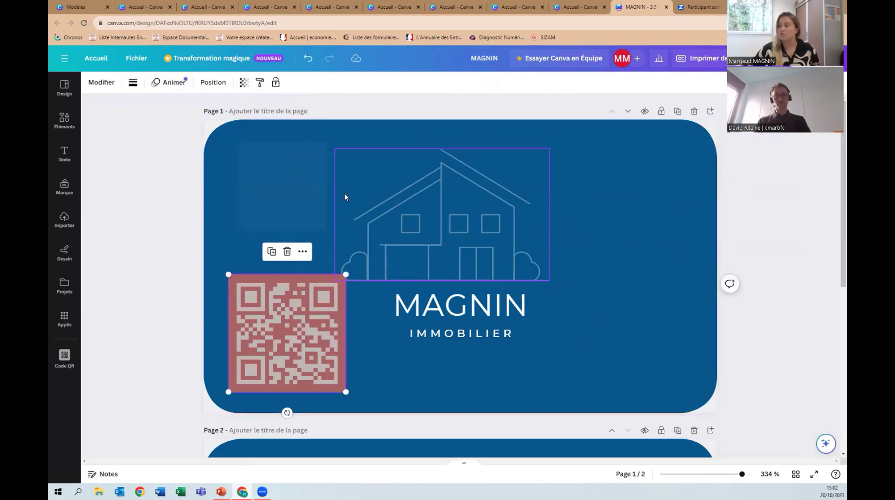
pyautogui.click(437, 217)
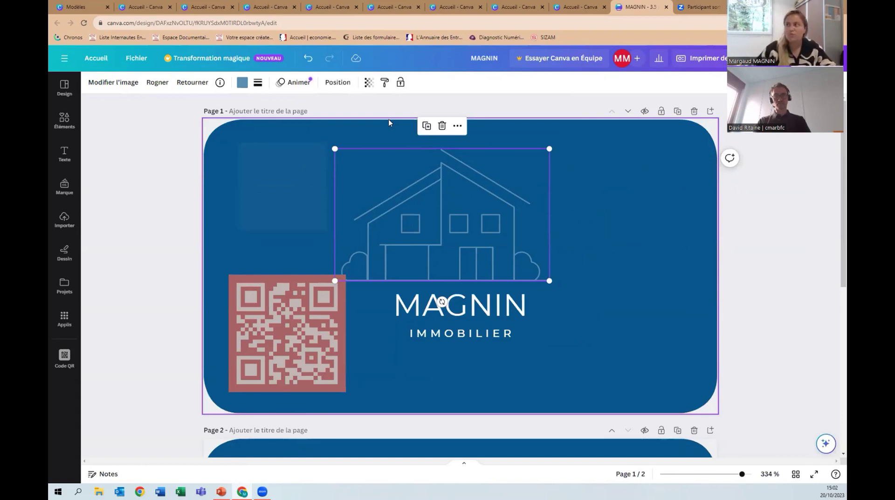
# Bring the house graphic to the front, then minimize the browser and advance the slideshow.
pyautogui.click(337, 82)
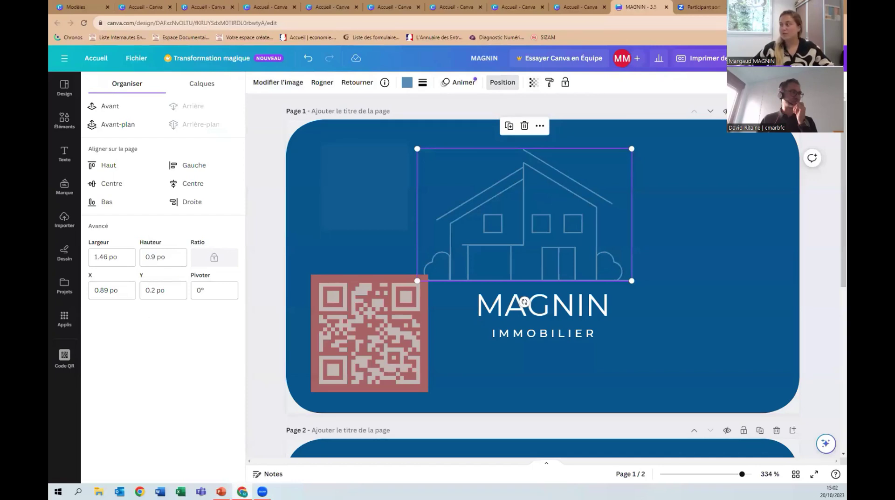
pyautogui.click(144, 126)
pyautogui.press('super+d')
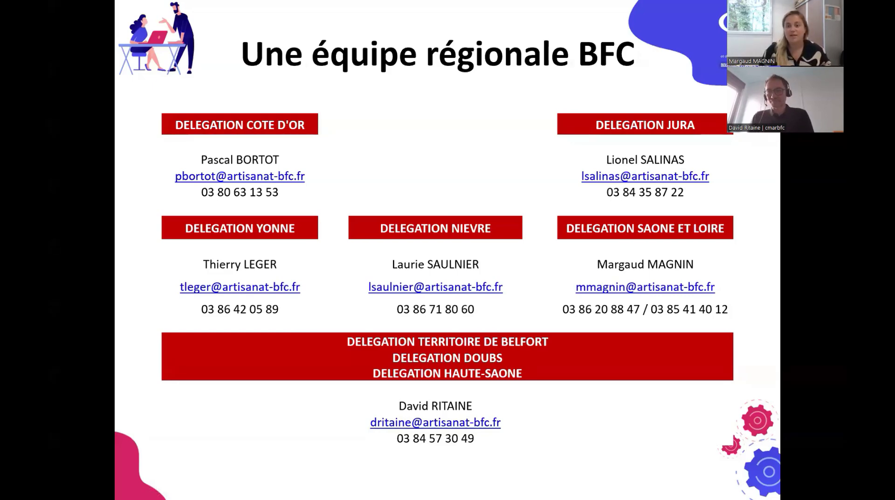
pyautogui.press('Right')
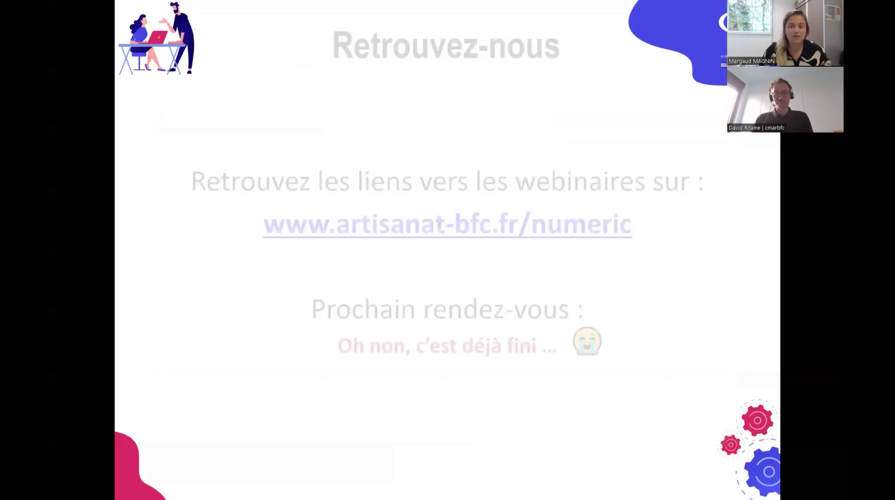